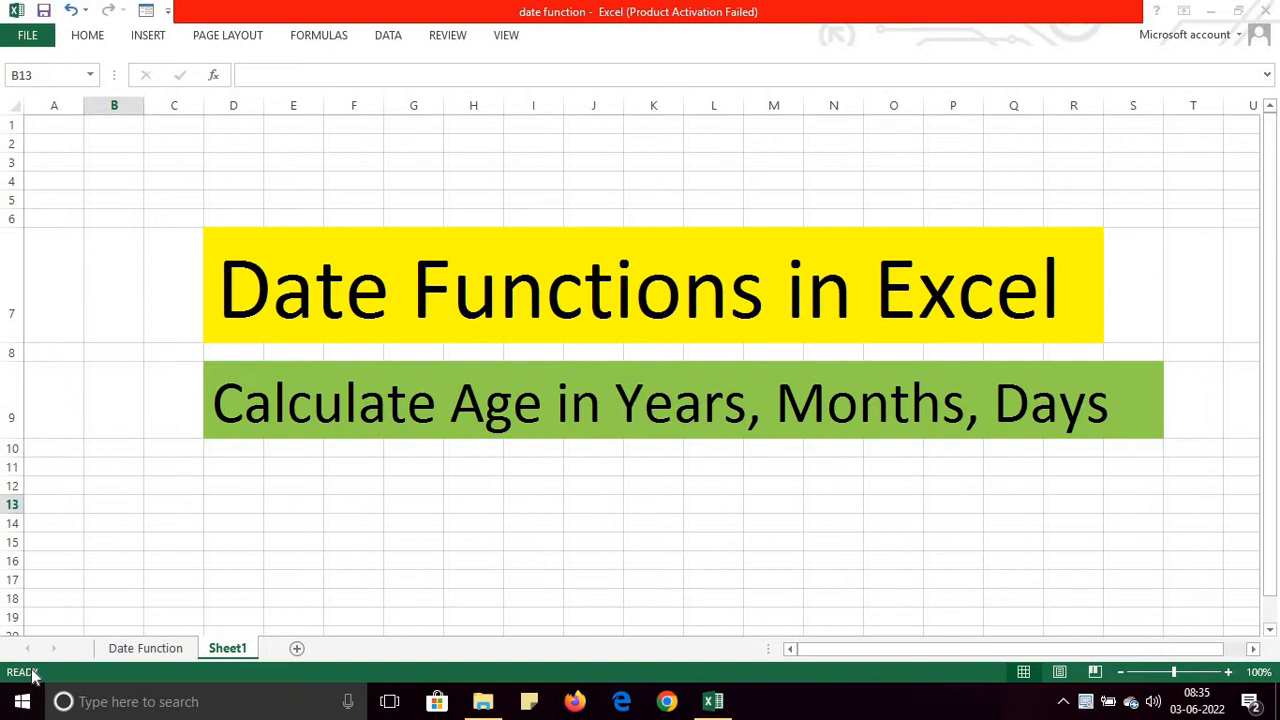
- Switch to the Date Function sheet and inspect the Date of Birth and Today cells, B3 and B4
left_click(173, 652)
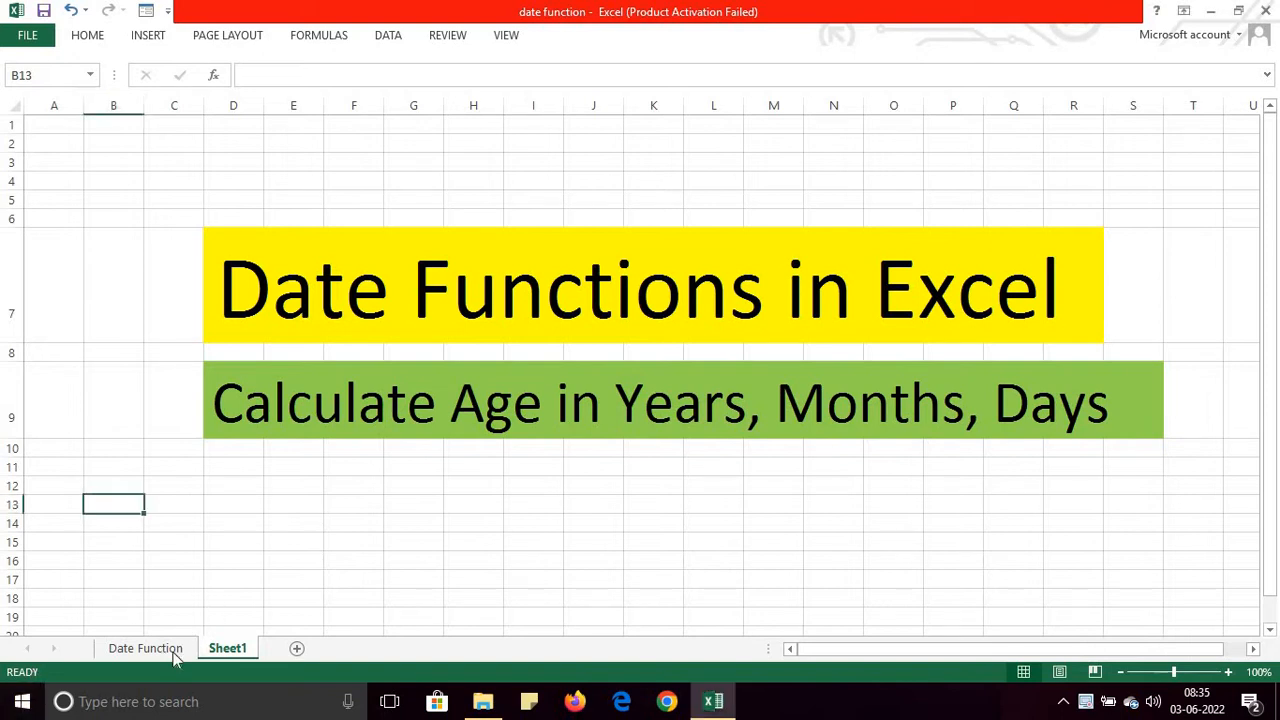
left_click(173, 652)
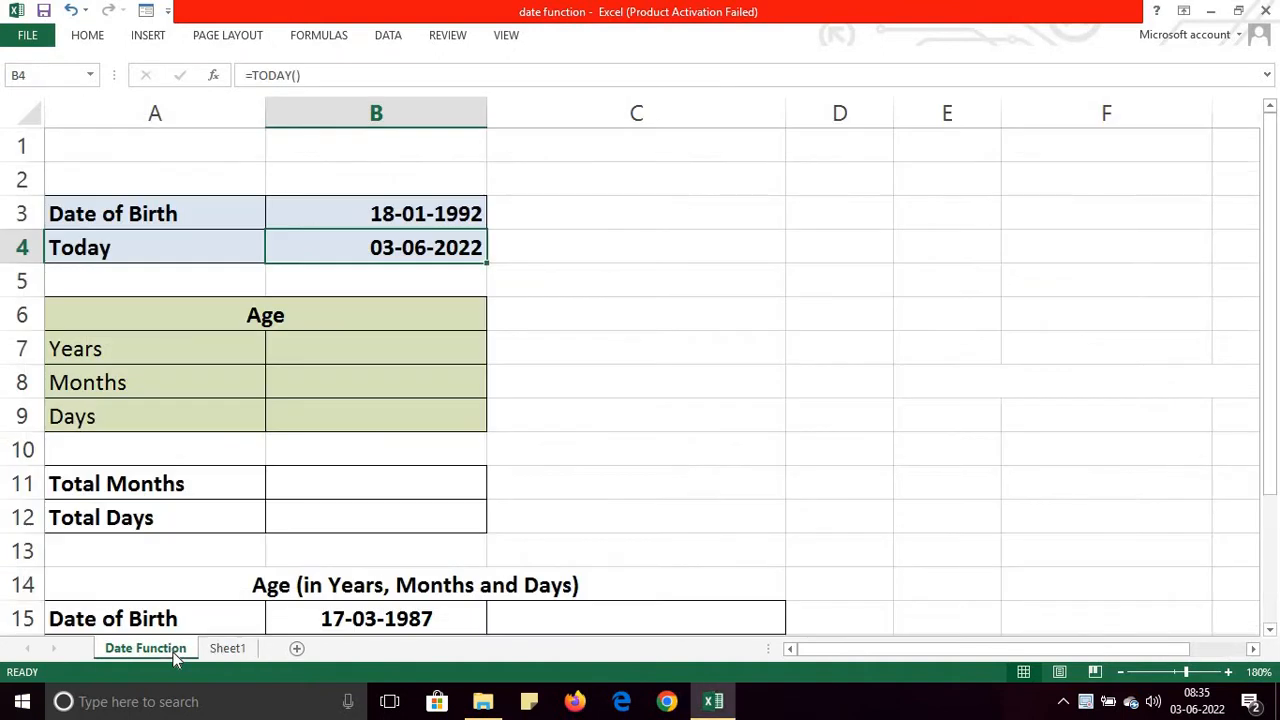
left_click(342, 215)
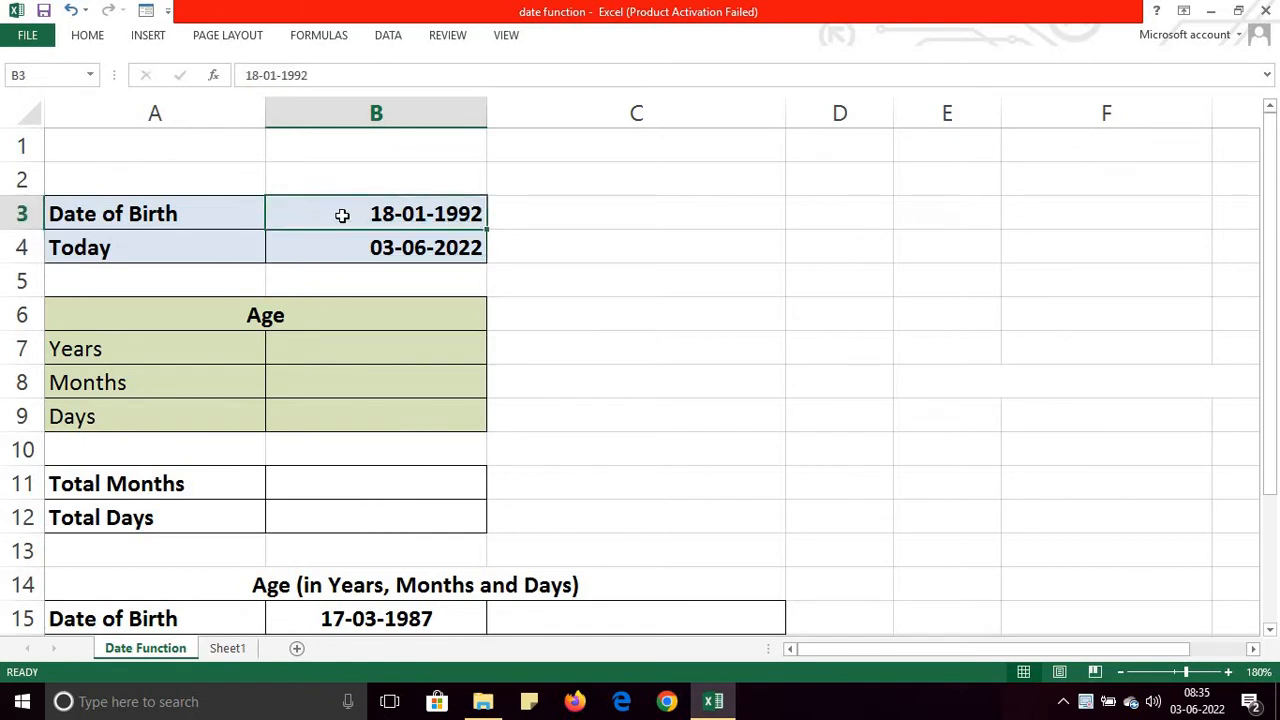
left_click(344, 248)
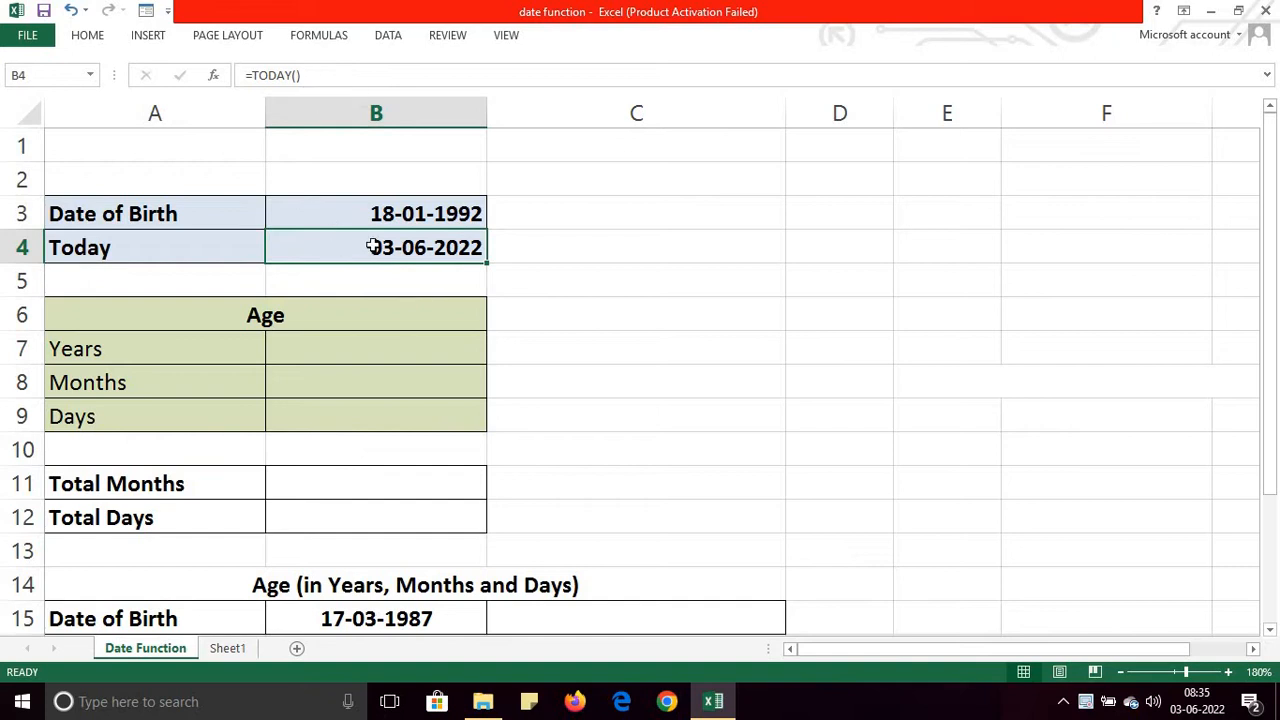
- Calculate the age in years in B7 with the formula =DATEDIF(B3,B4,"Y")
left_click(347, 353)
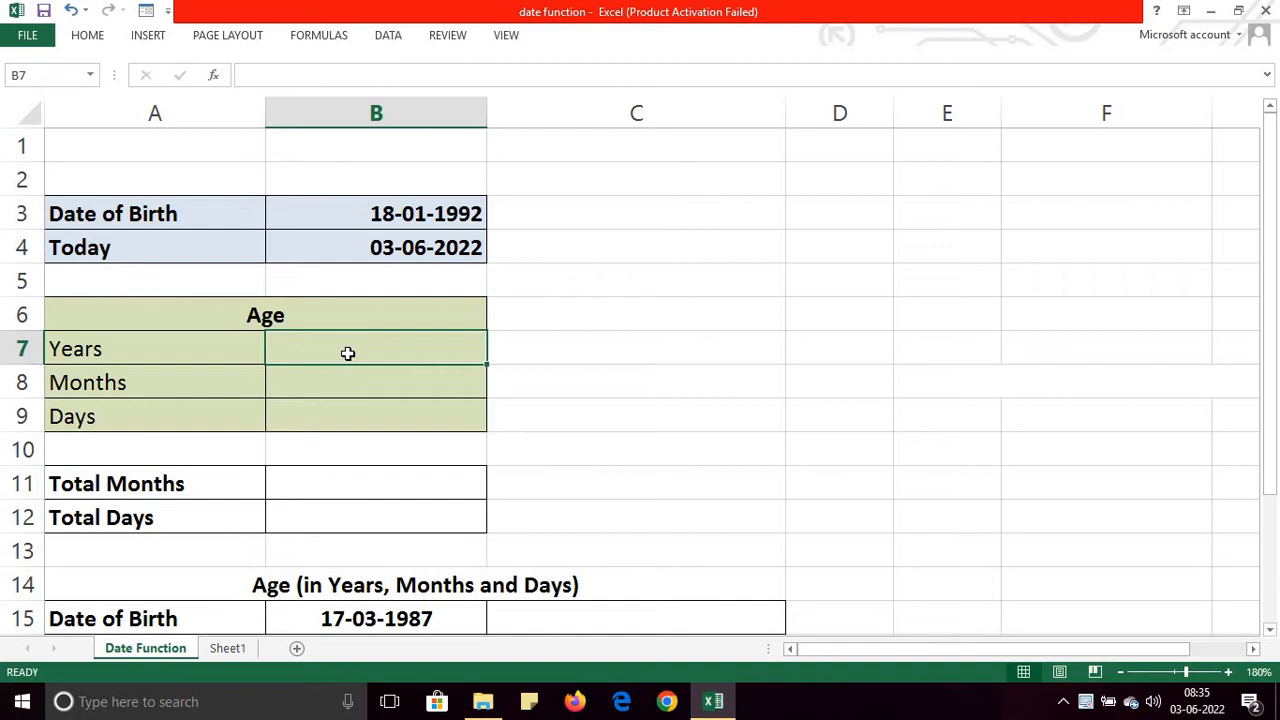
type("=da")
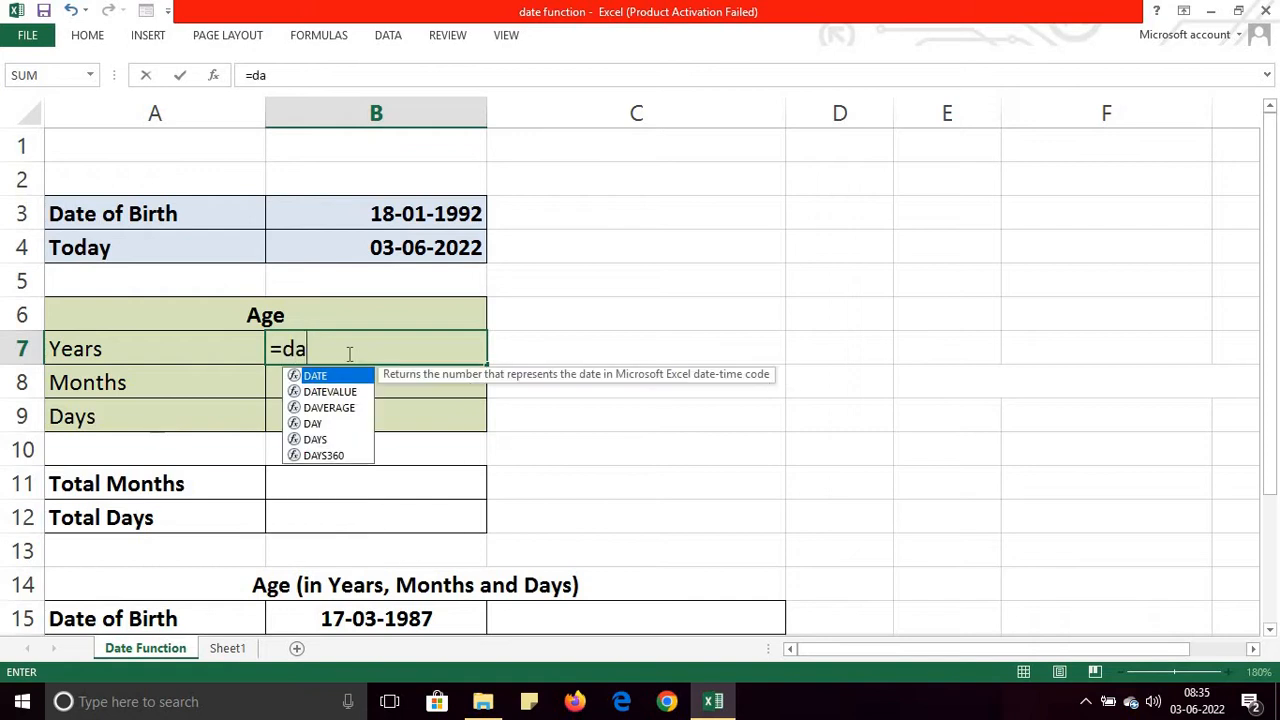
type("tedif(")
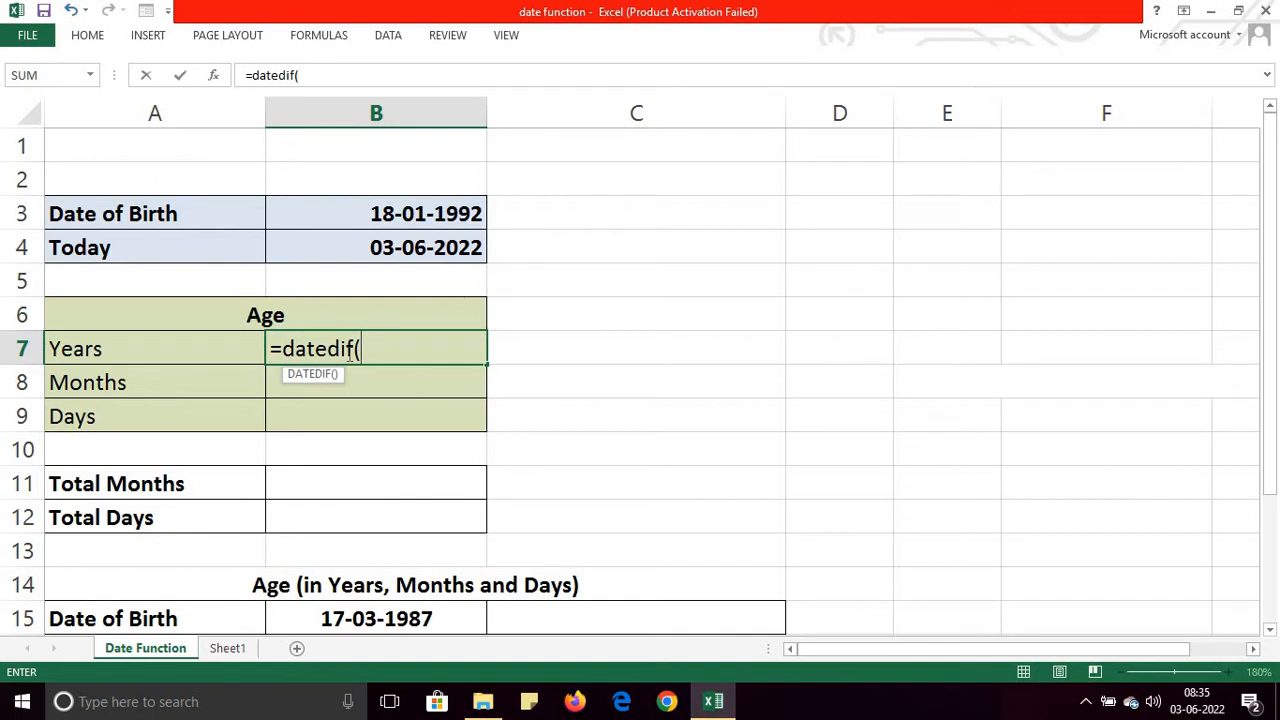
left_click(411, 220)
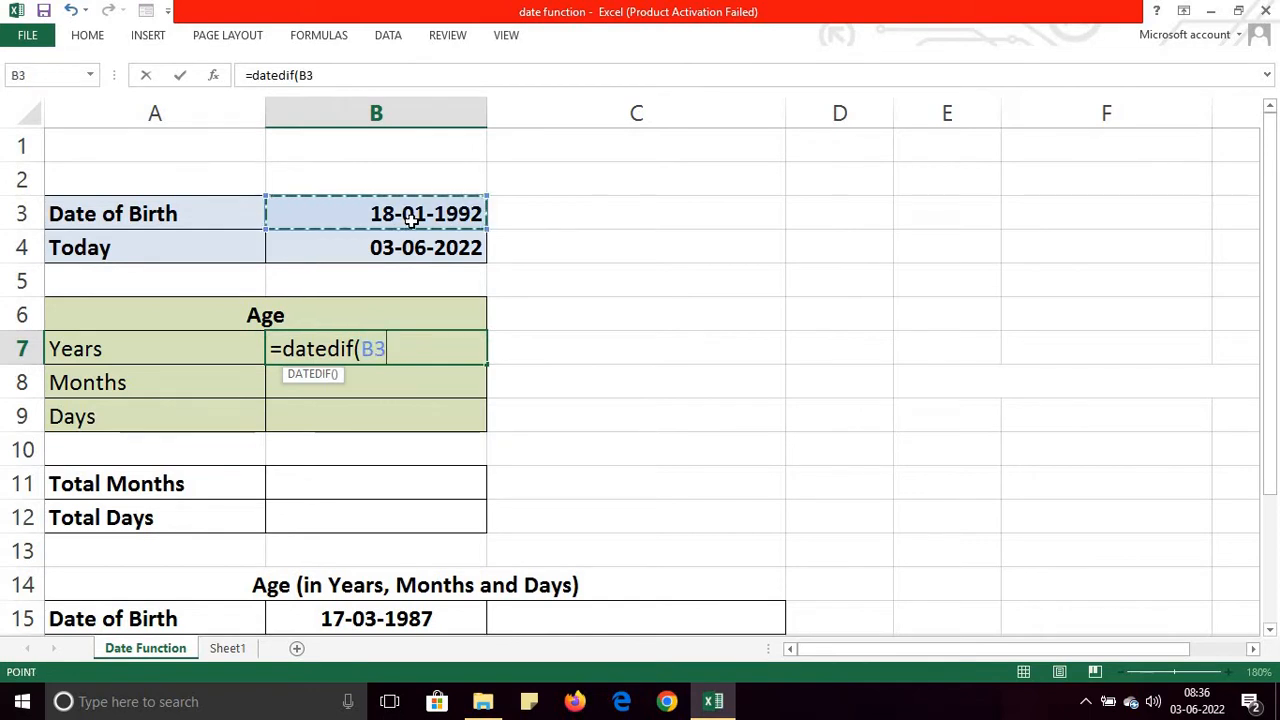
type(",")
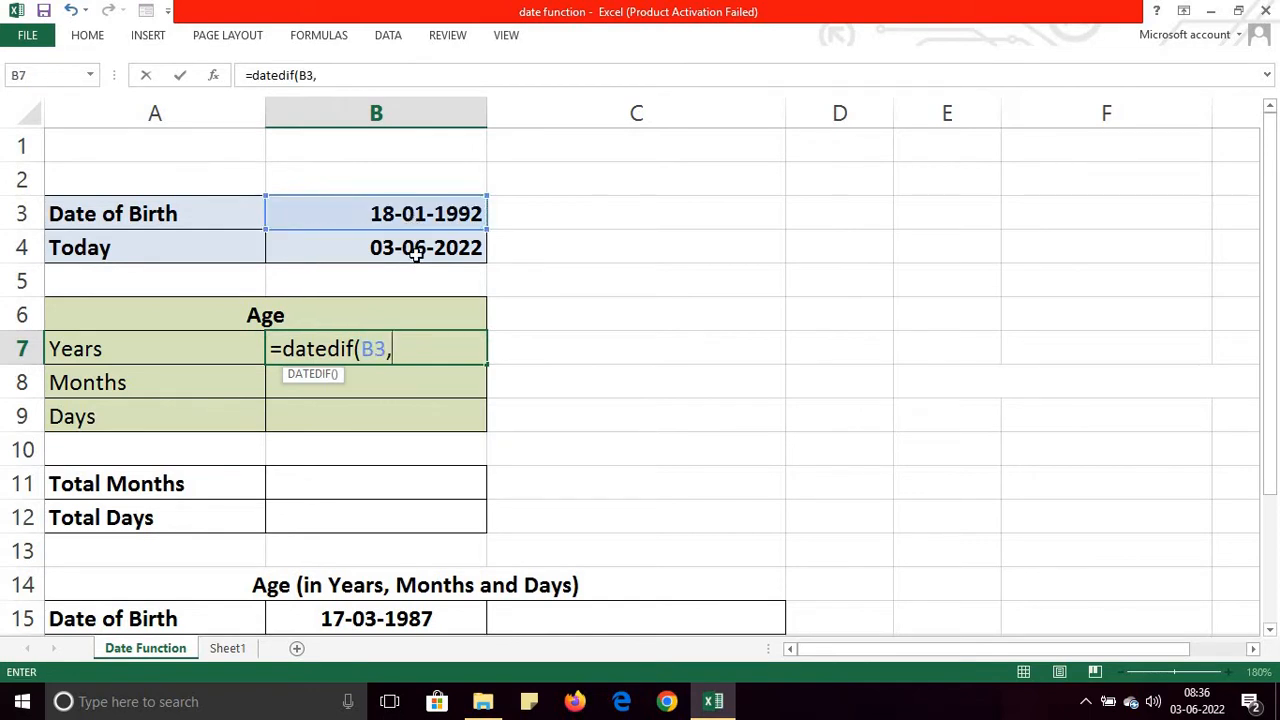
left_click(416, 254)
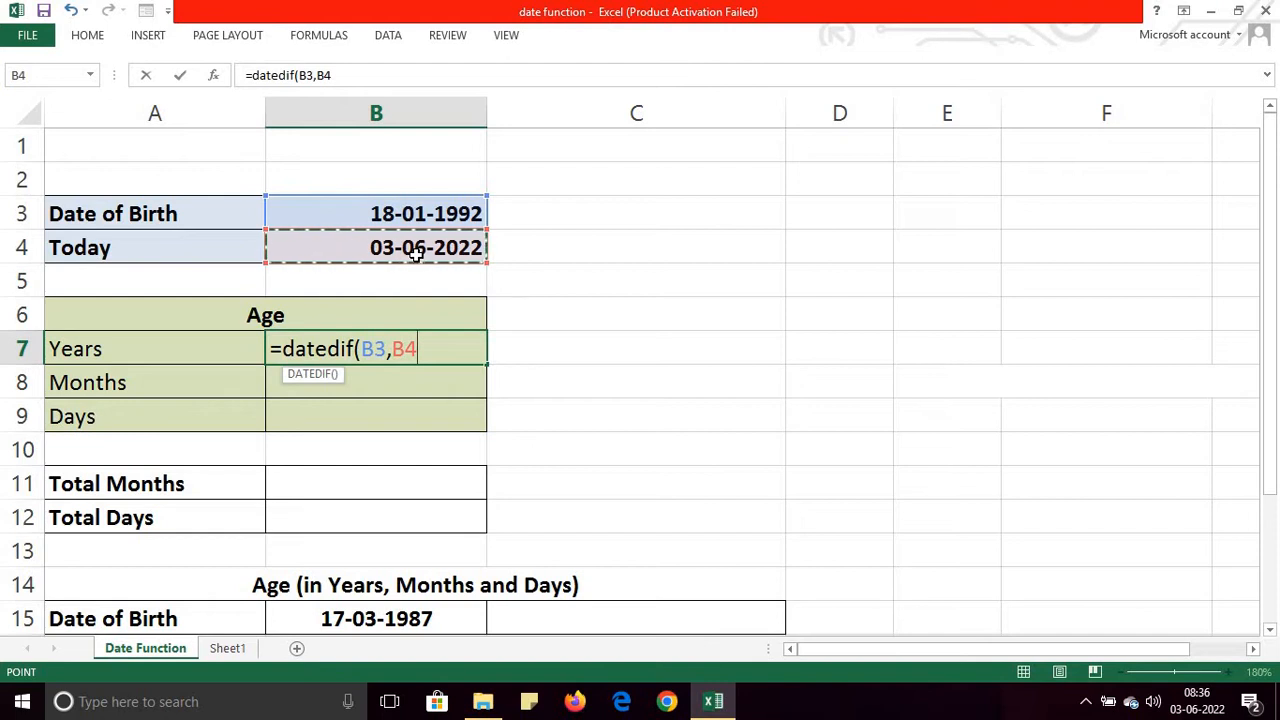
type(",")
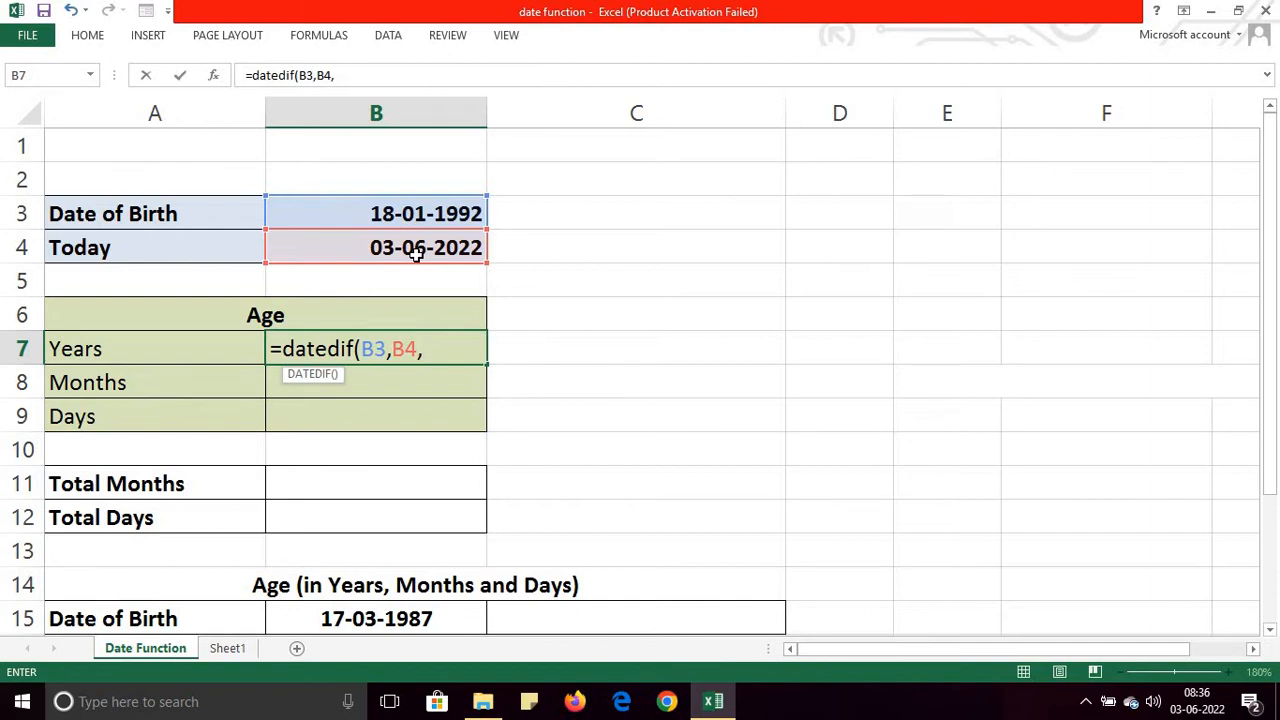
type("Y\")")
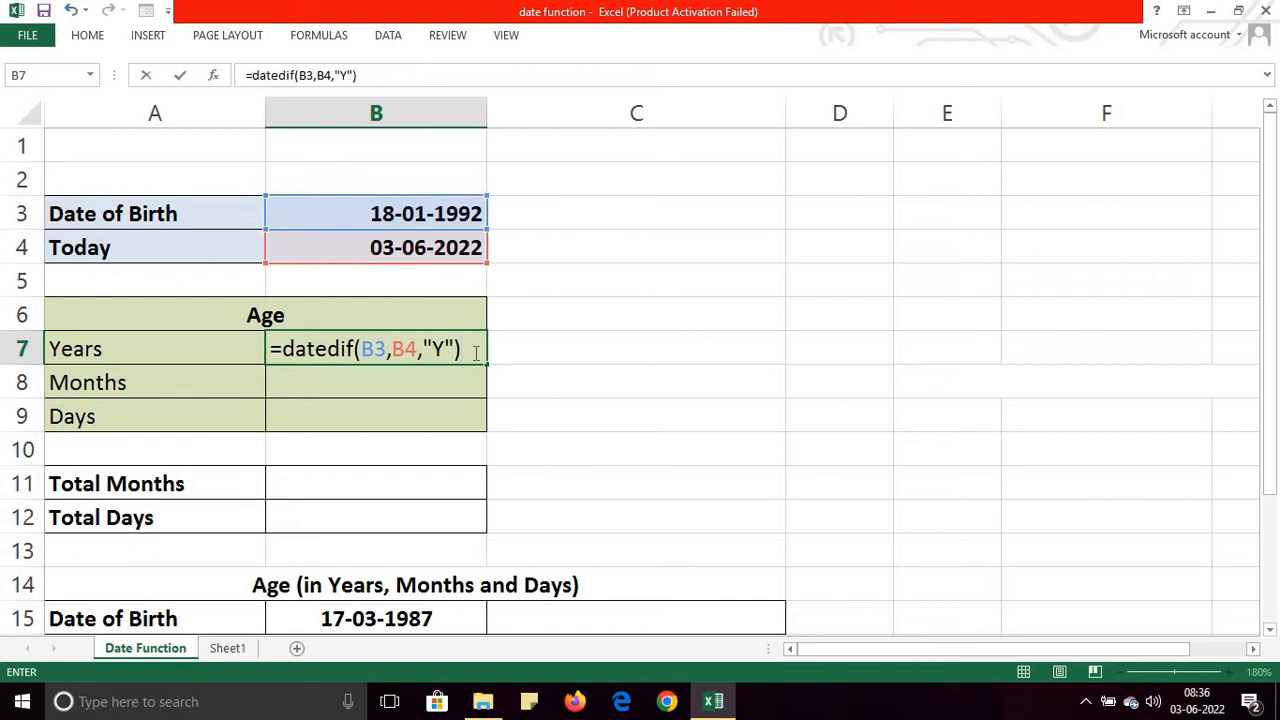
key("Return")
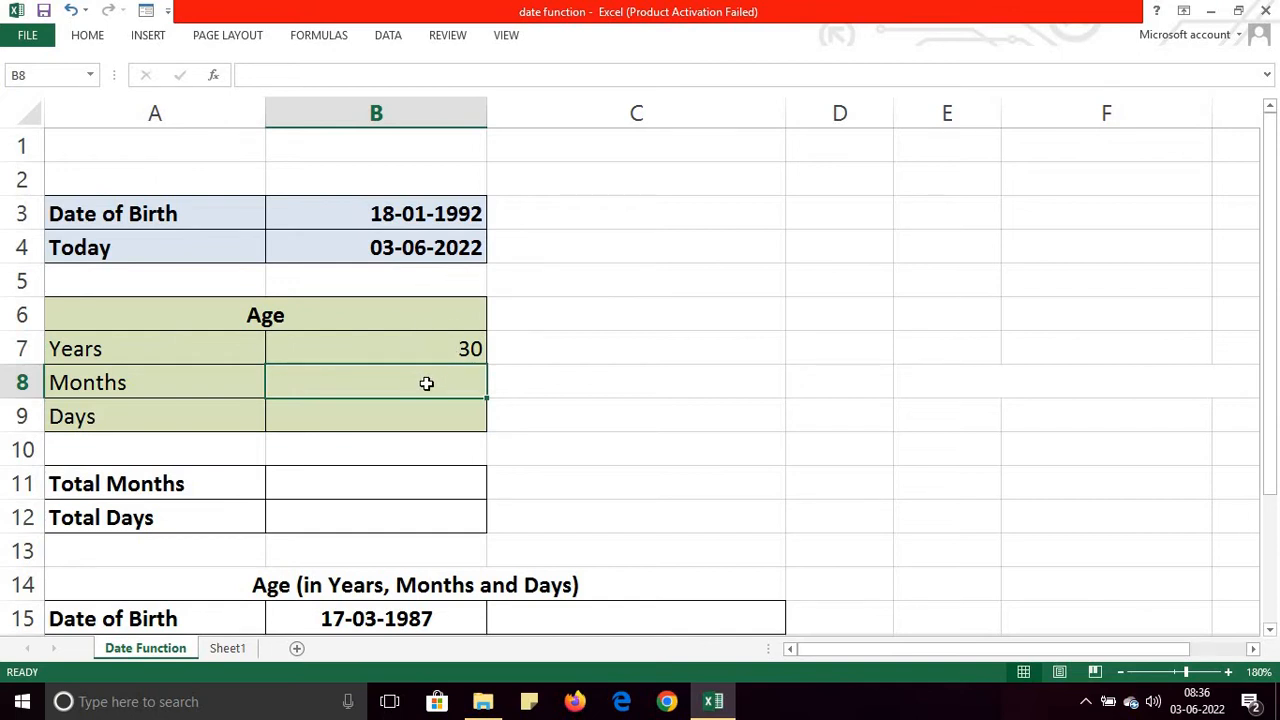
- Calculate the remaining months of the age in B8 with the formula =DATEDIF(B3,B4,"YM")
type("=")
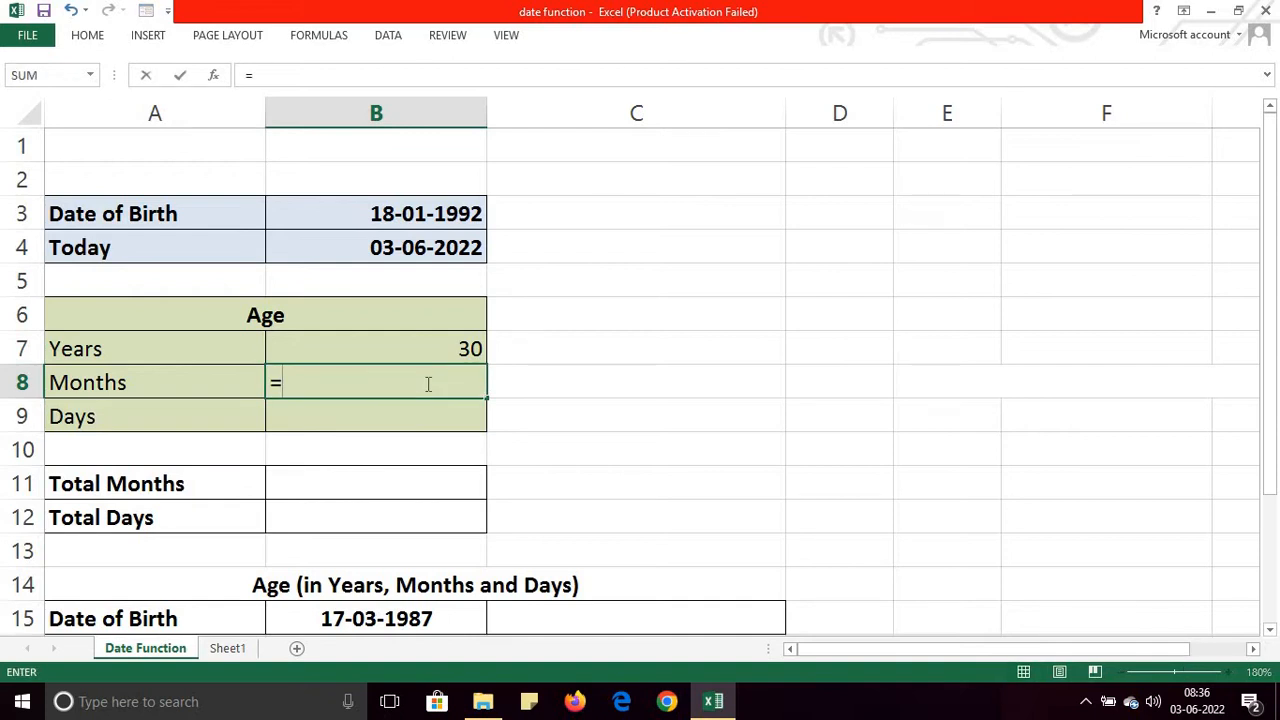
type("d")
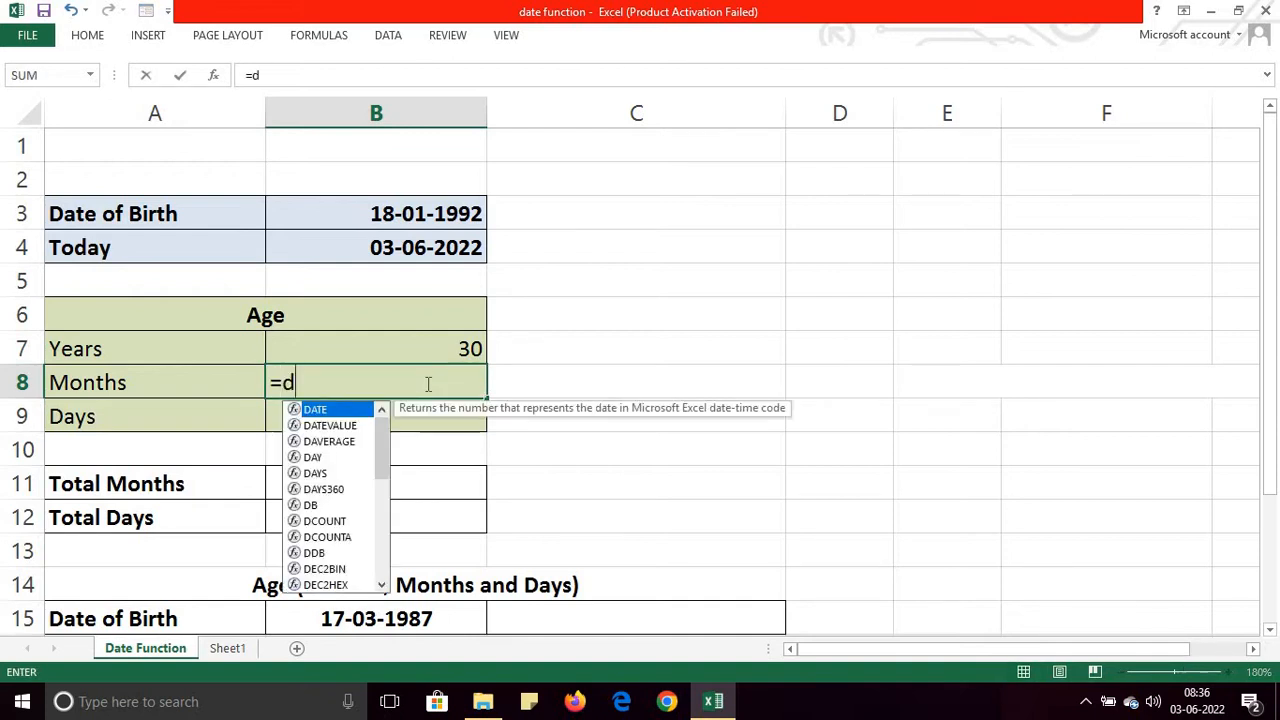
type("atedif")
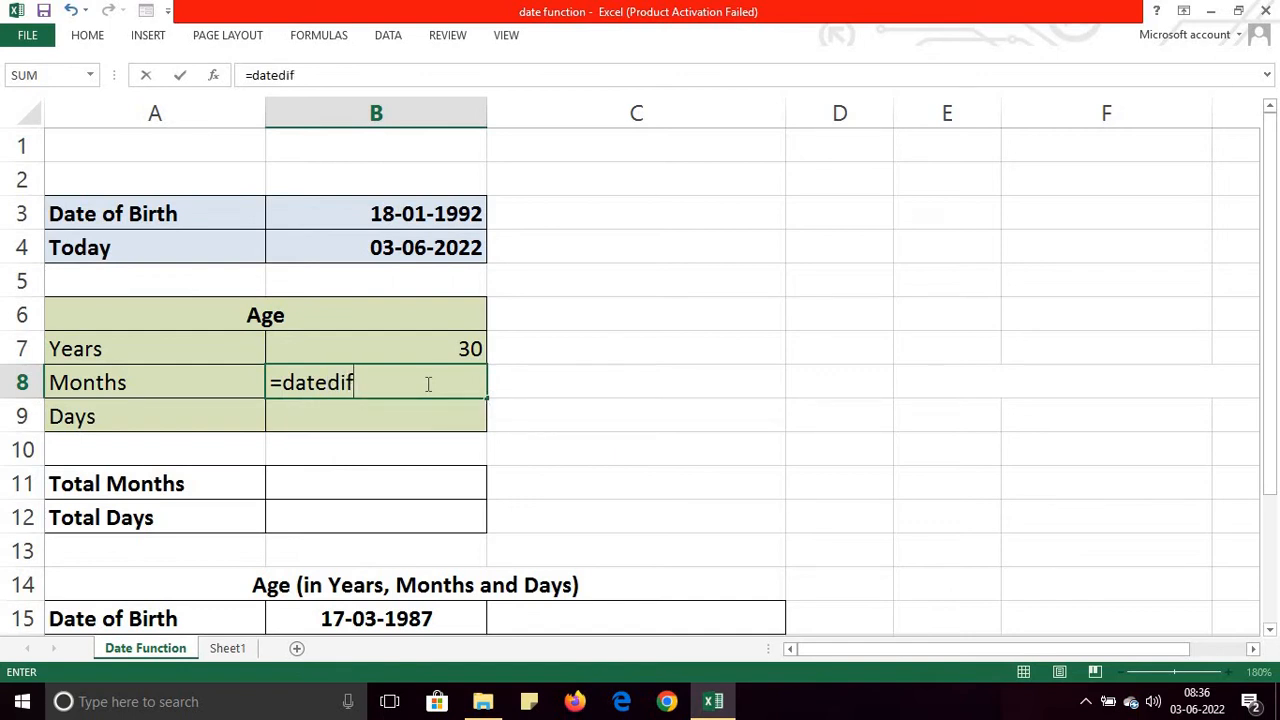
type("(")
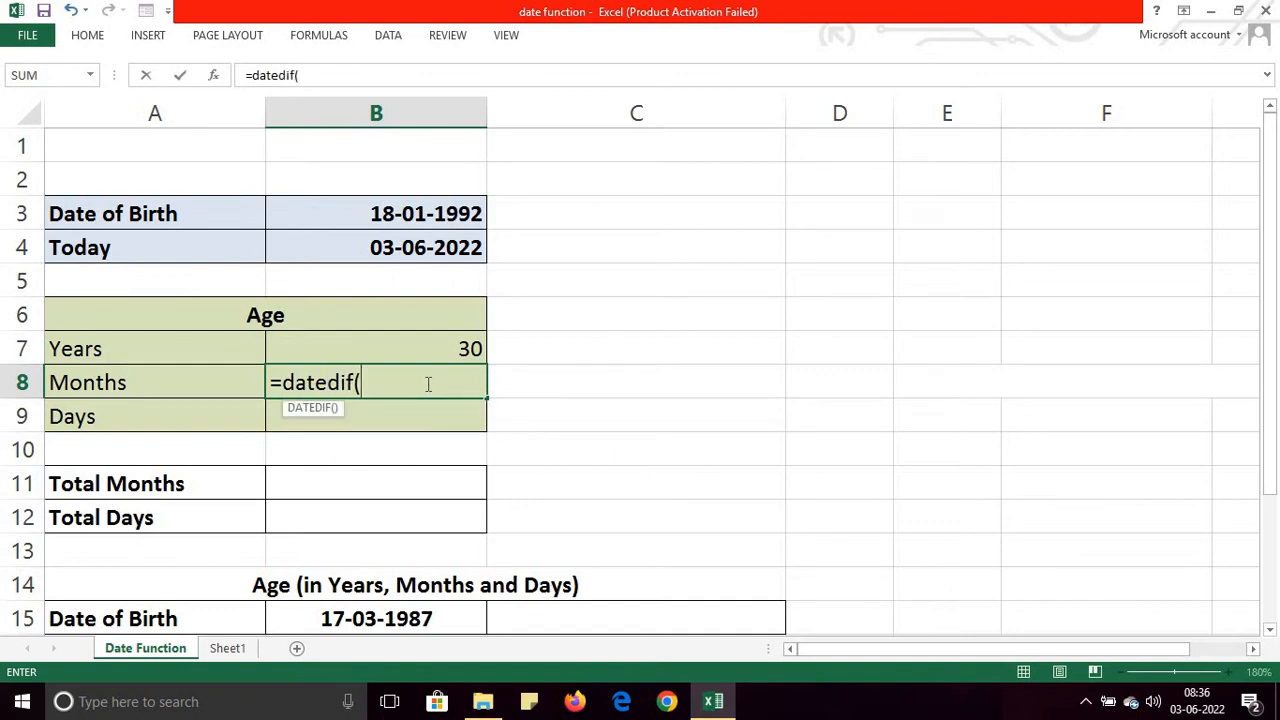
left_click(425, 213)
type(",")
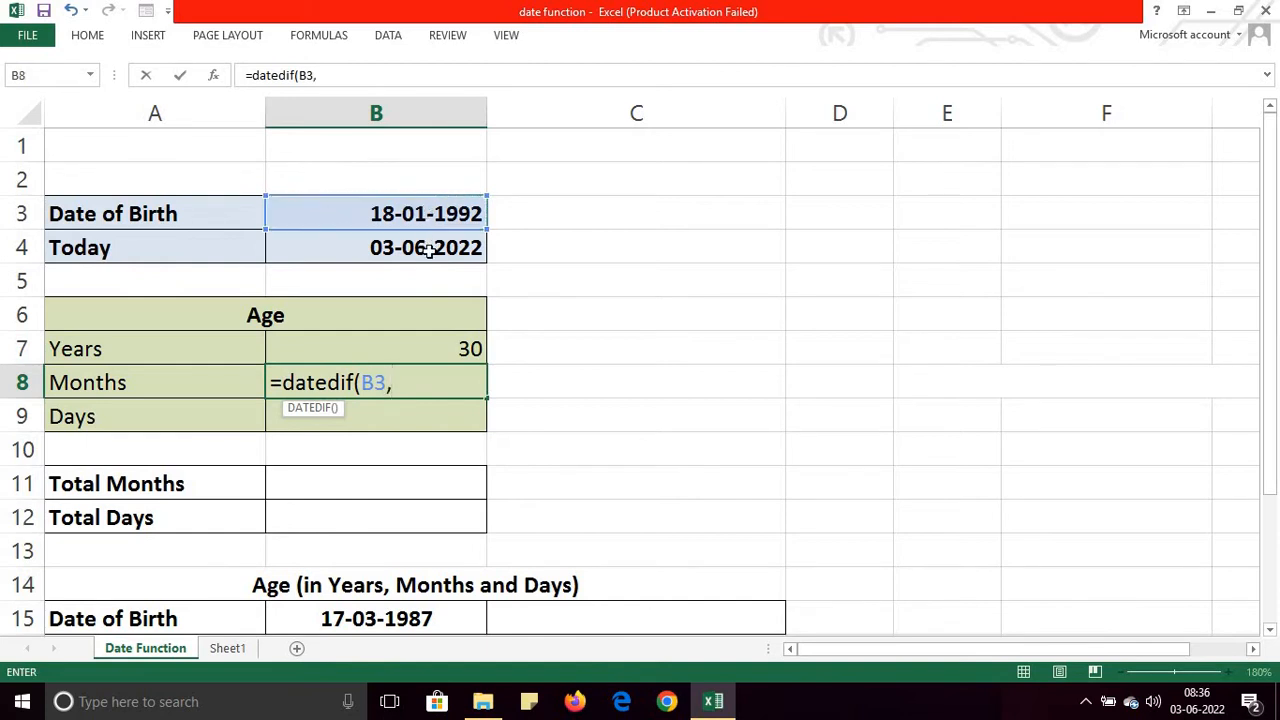
left_click(428, 251)
type(",")
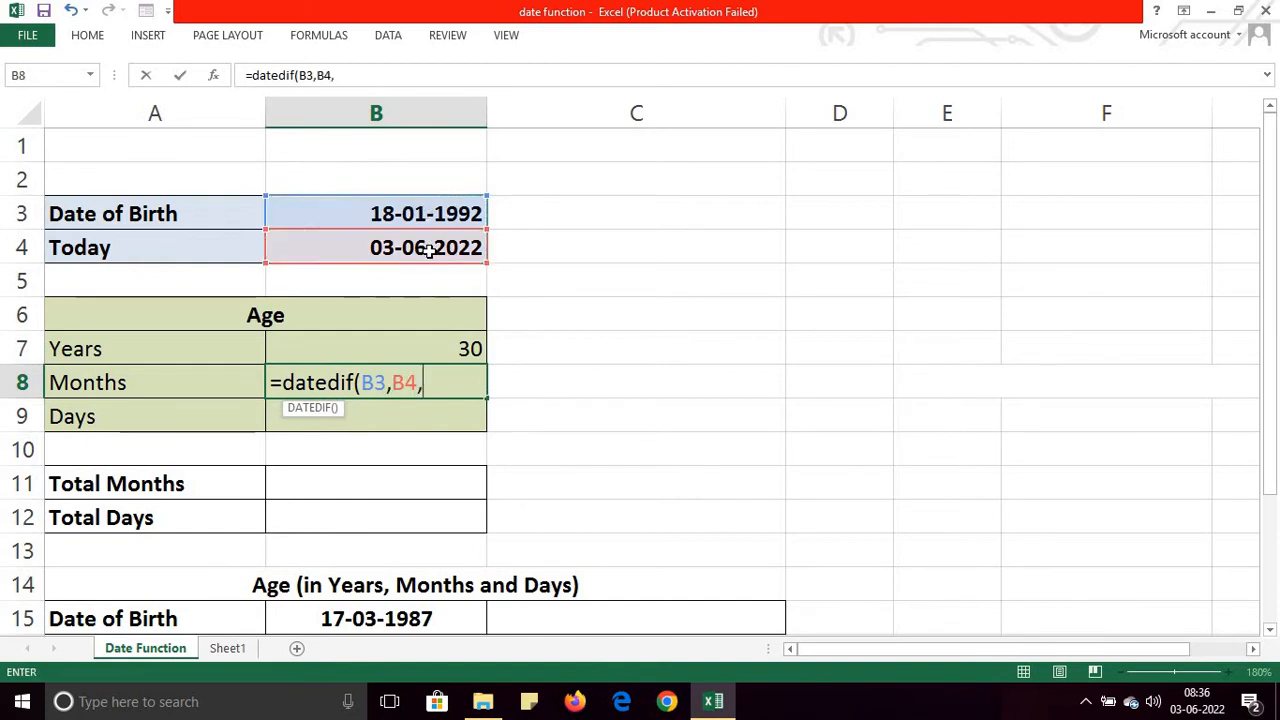
type("\"YM")
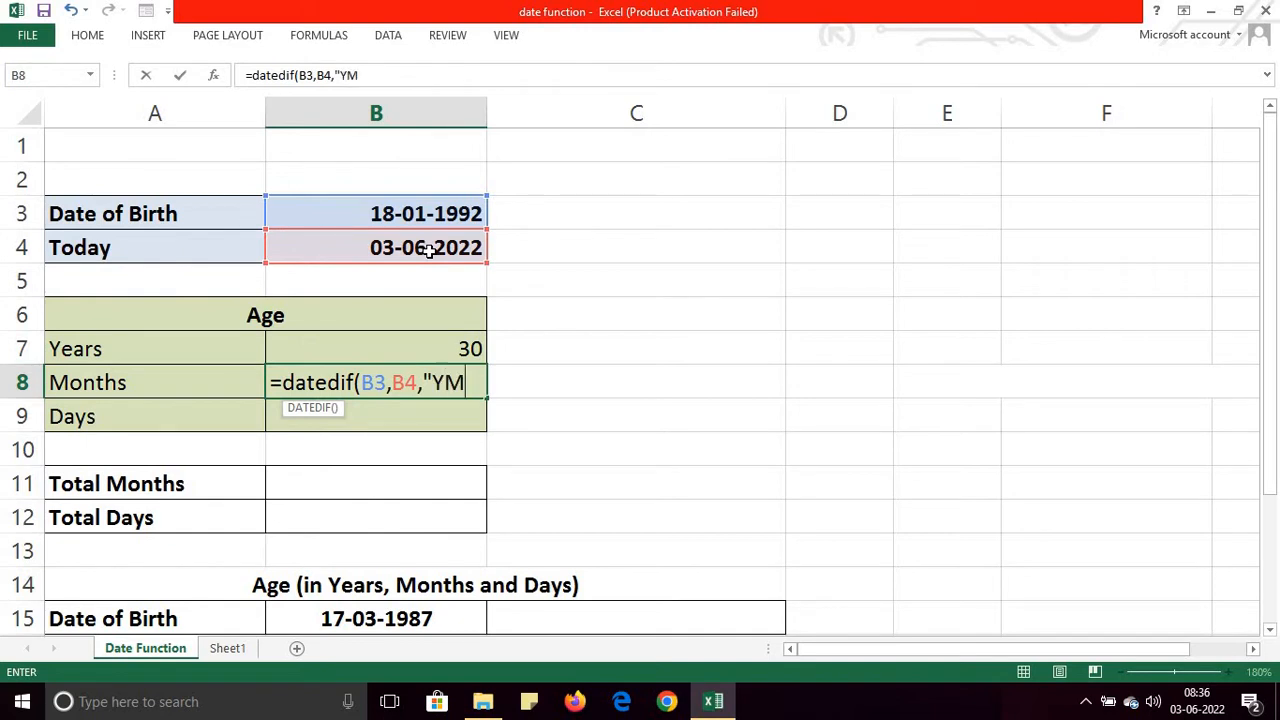
type("\")")
key("Return")
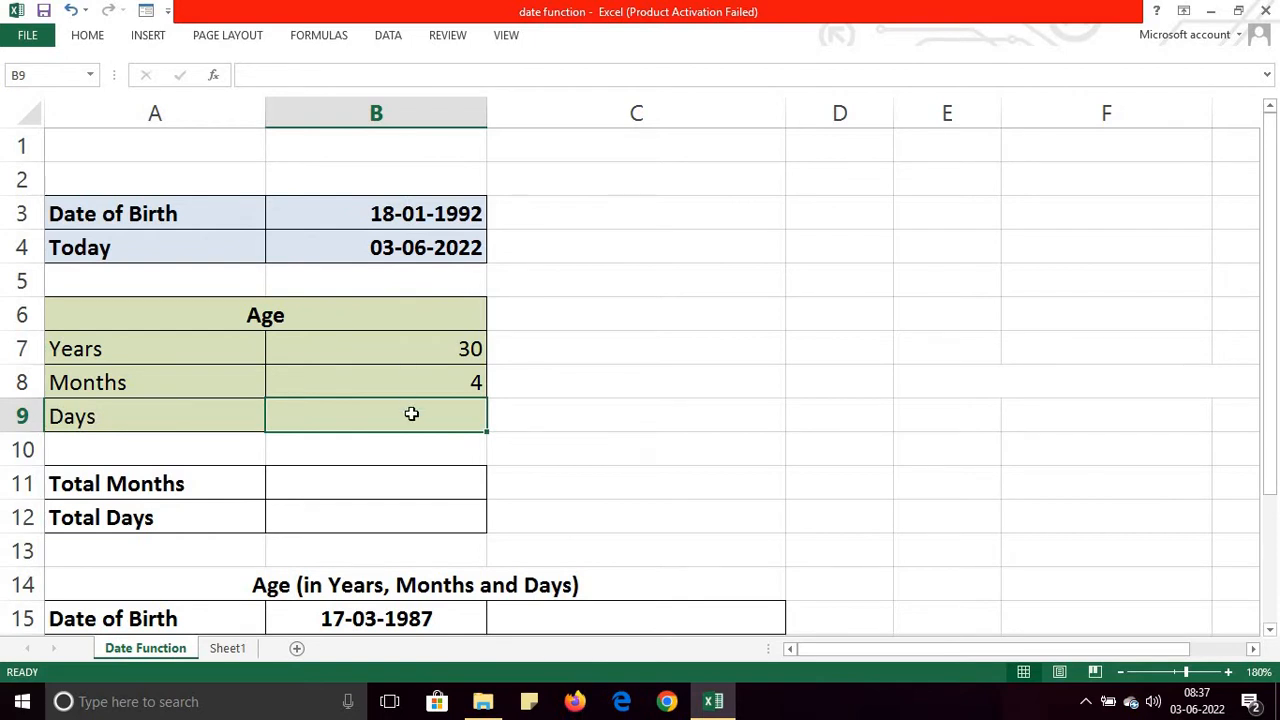
- Calculate the remaining days of the age in B9 with the formula =DATEDIF(B3,B4,"MD")
type("=dat")
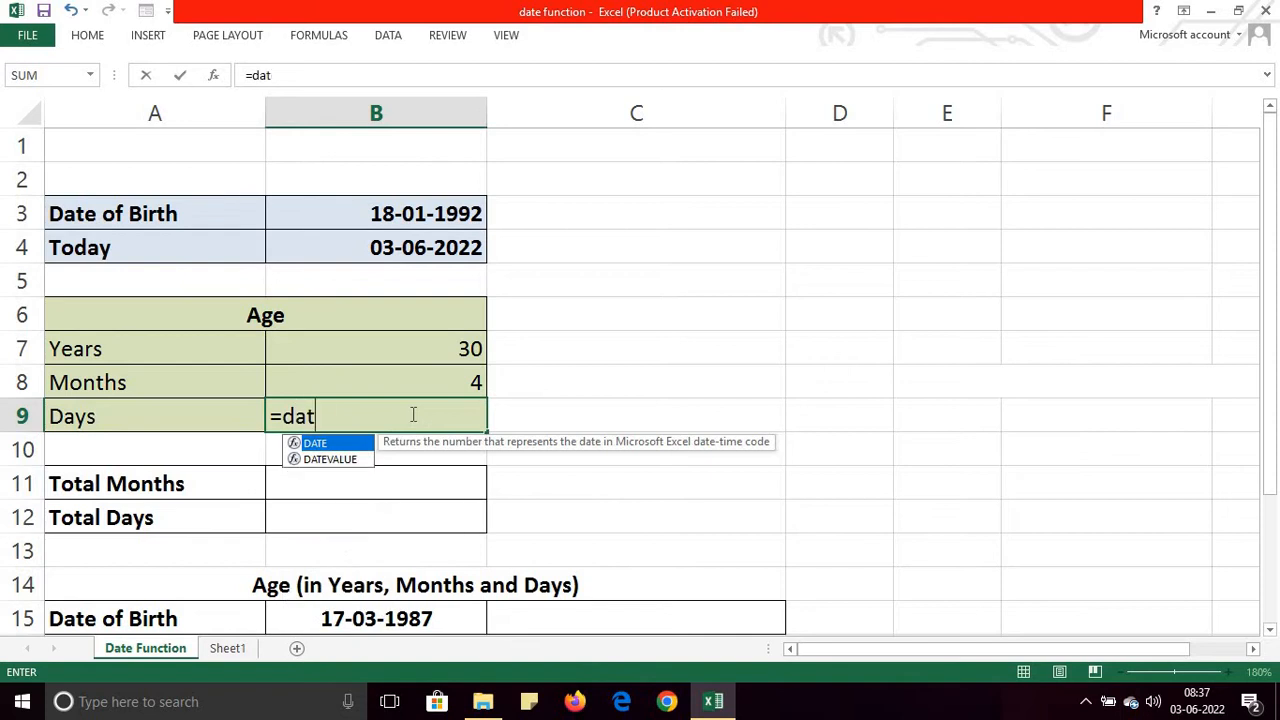
type("edif")
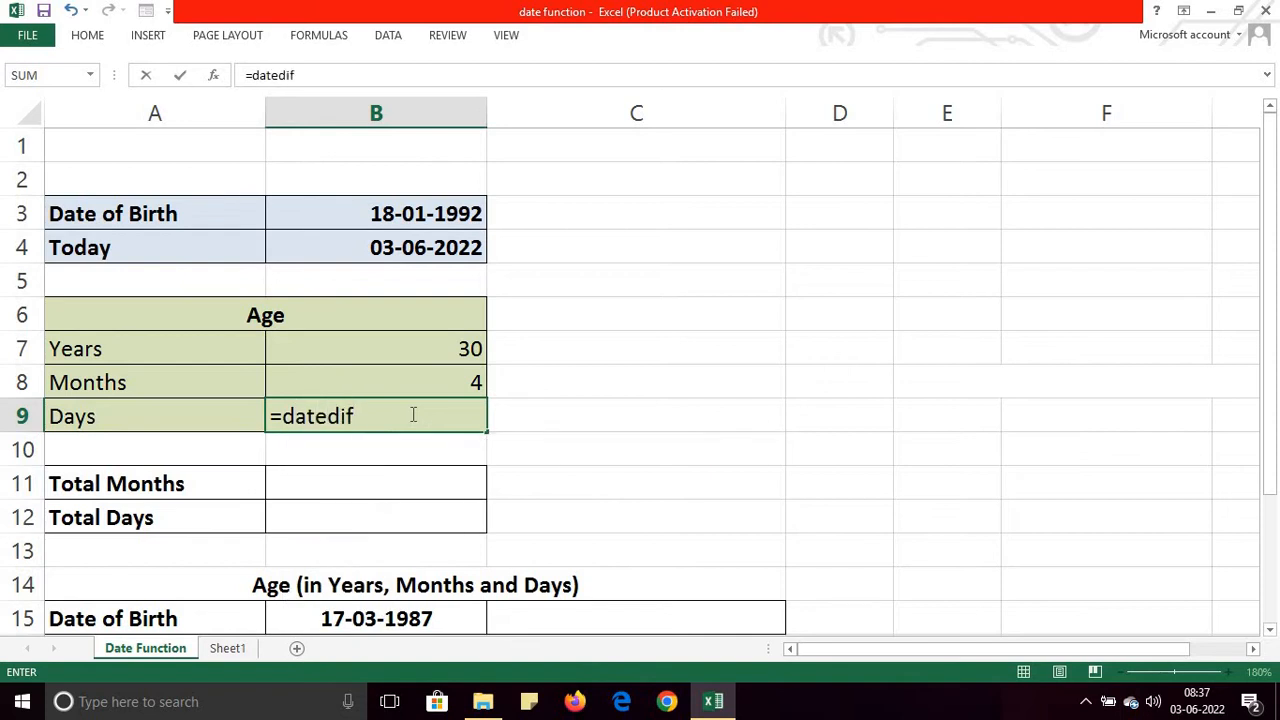
type("(")
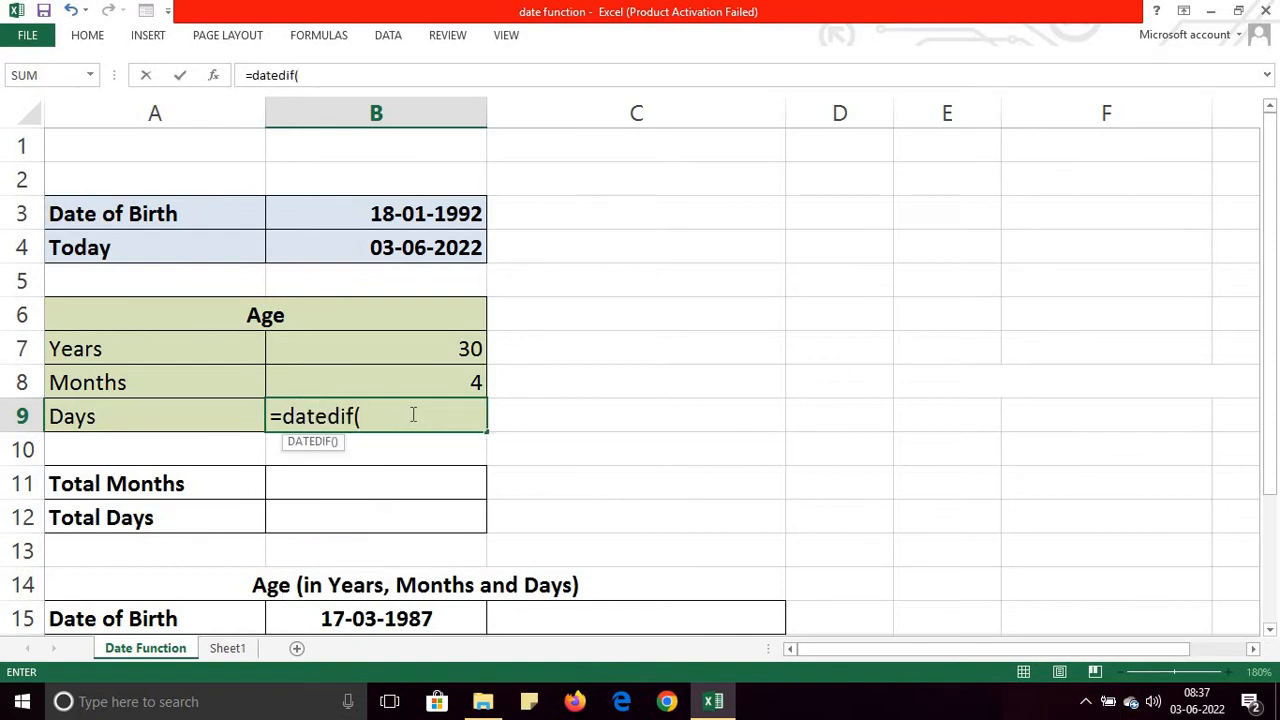
left_click(400, 210)
type(",")
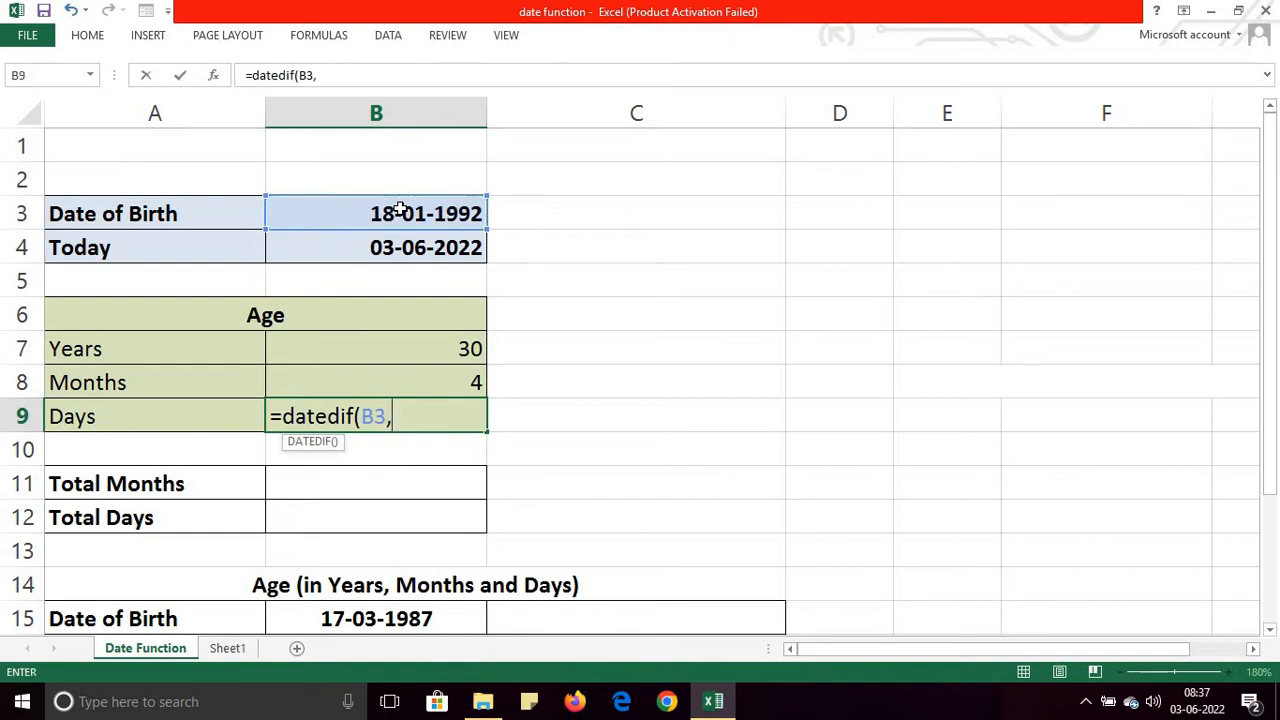
left_click(415, 248)
type(",")
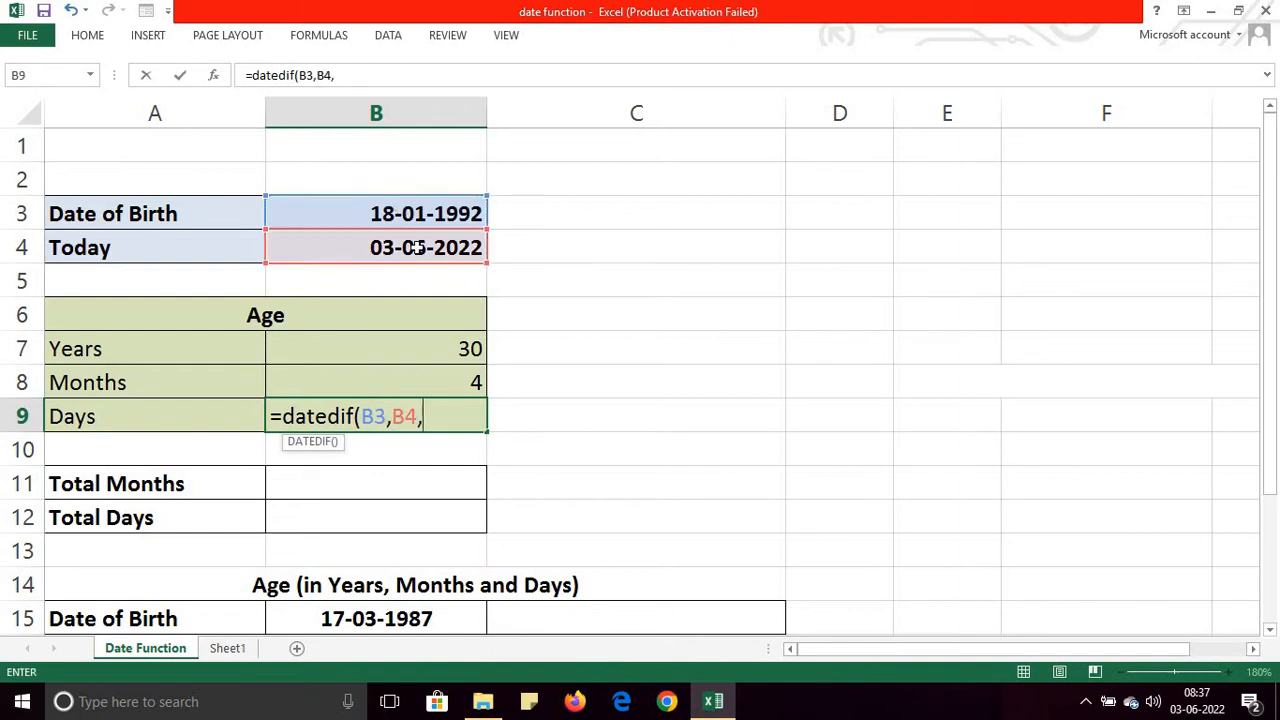
type("\"MD\")")
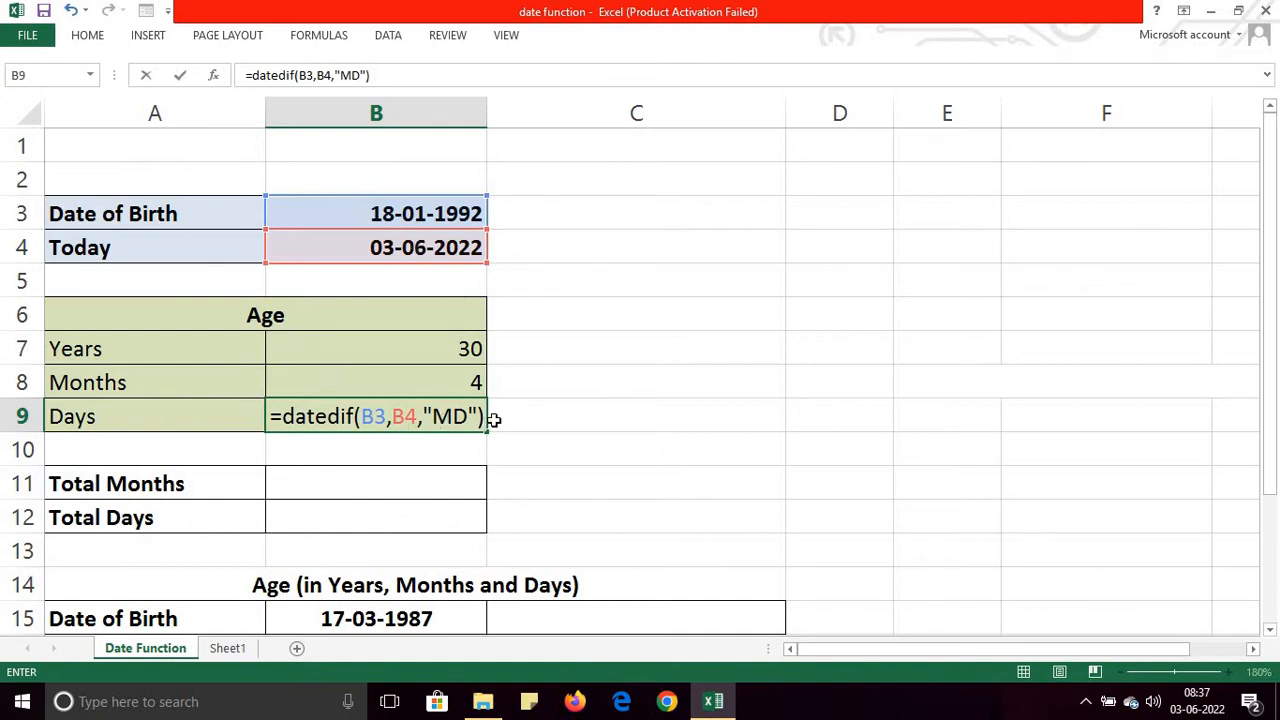
key("Return")
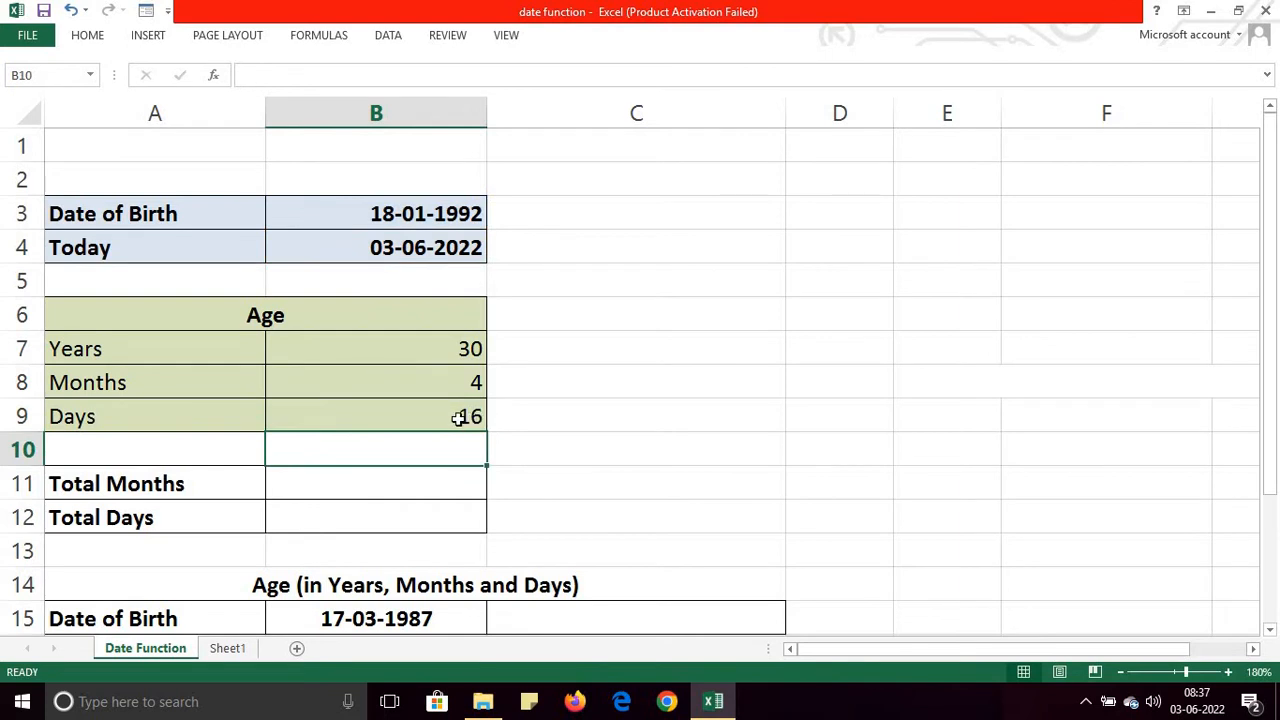
left_click(463, 419)
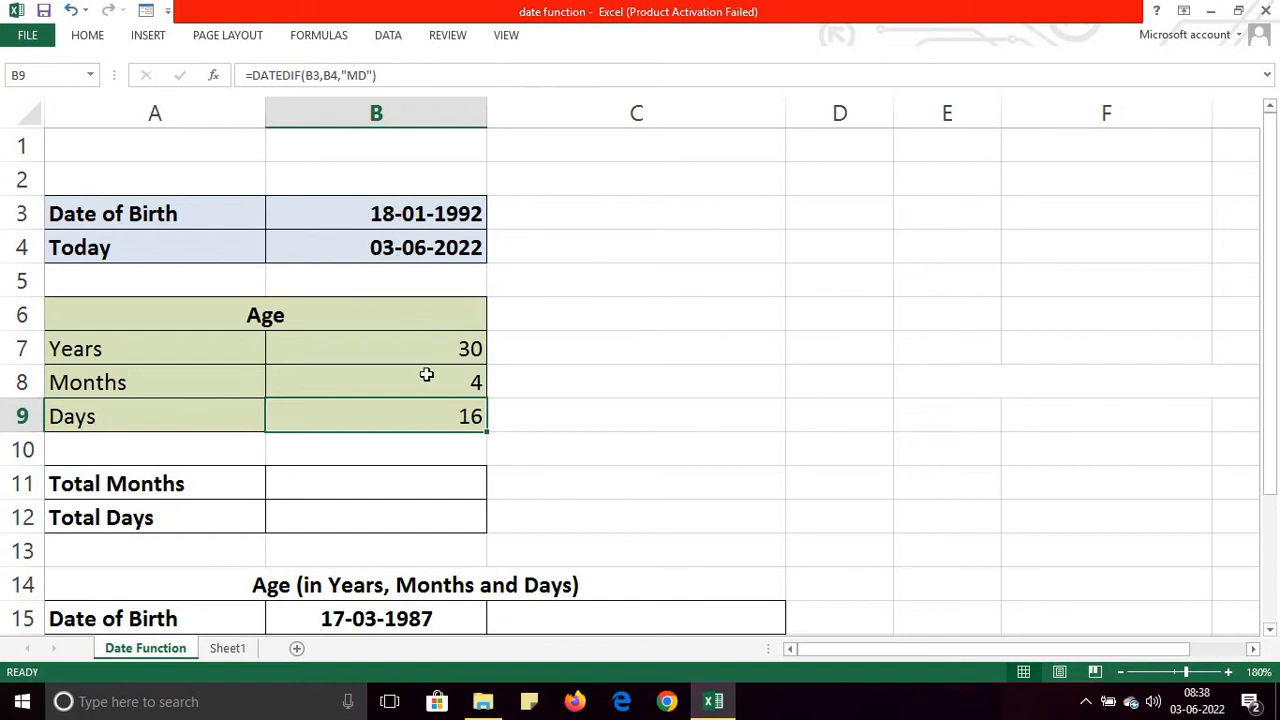
- Calculate the total months of the age in B11 with the formula =DATEDIF(B3,B4,"M")
left_click(391, 486)
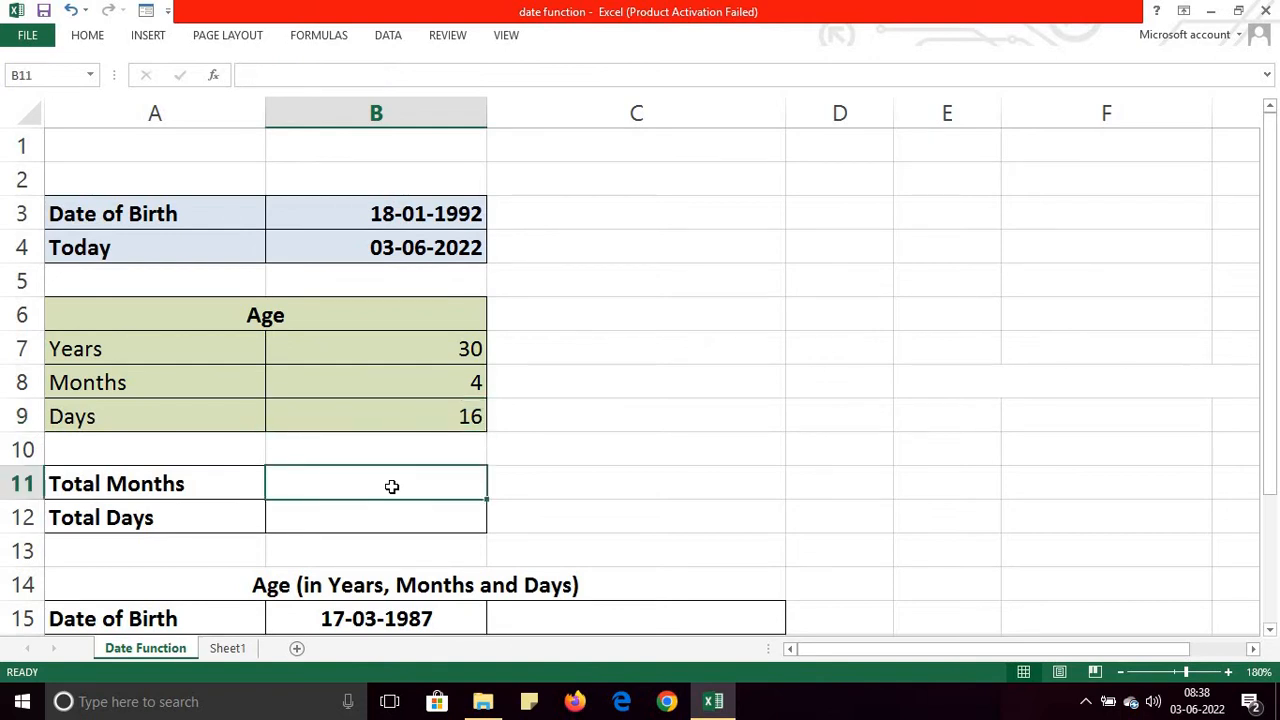
left_click(448, 385)
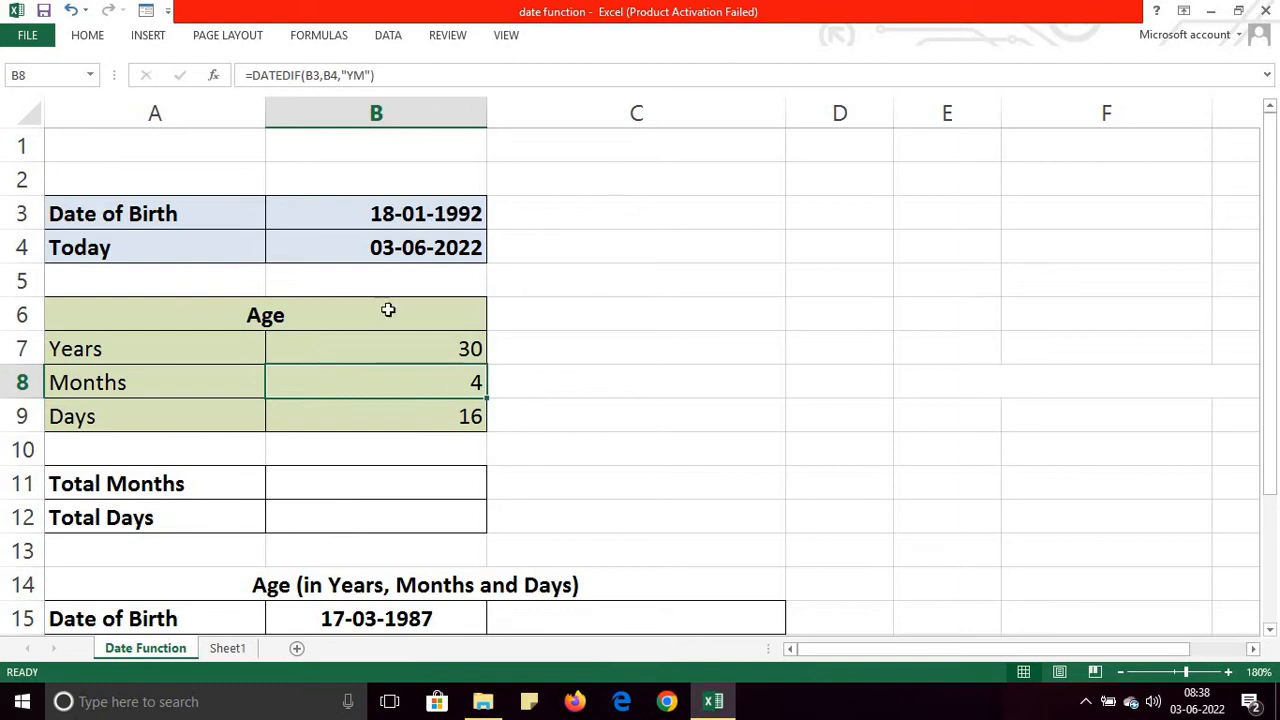
left_click(352, 480)
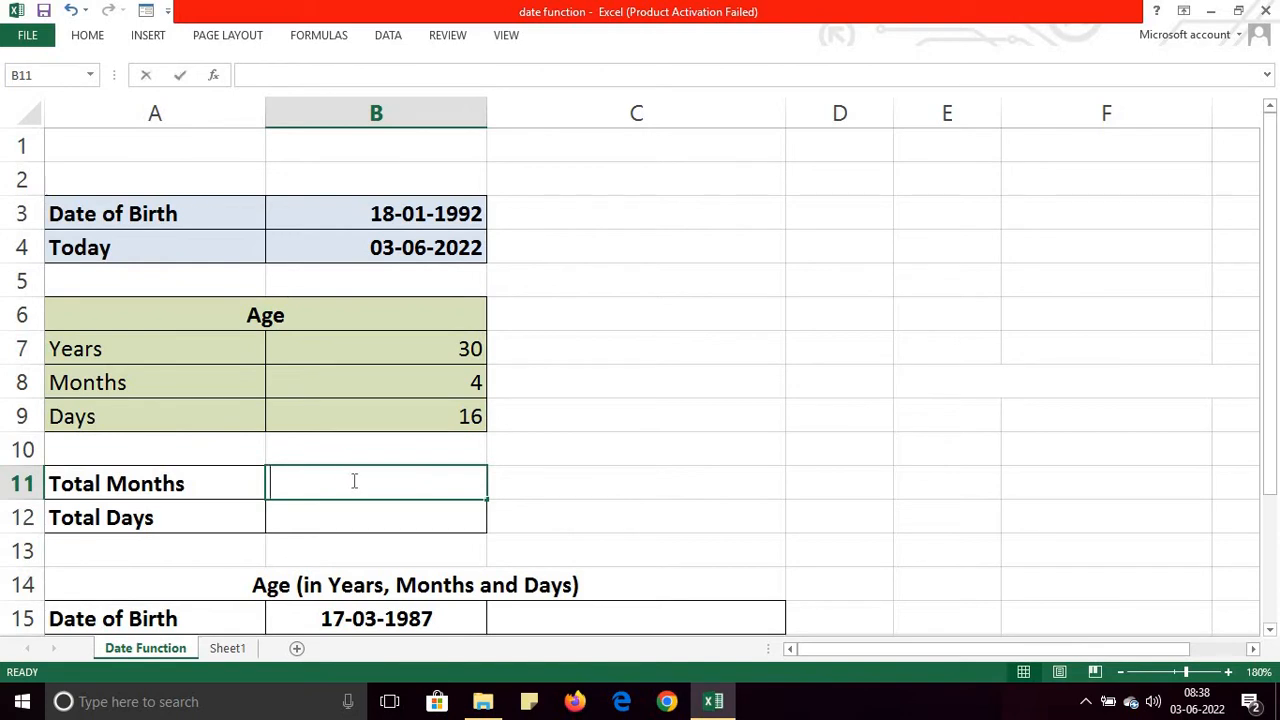
type("=datedif")
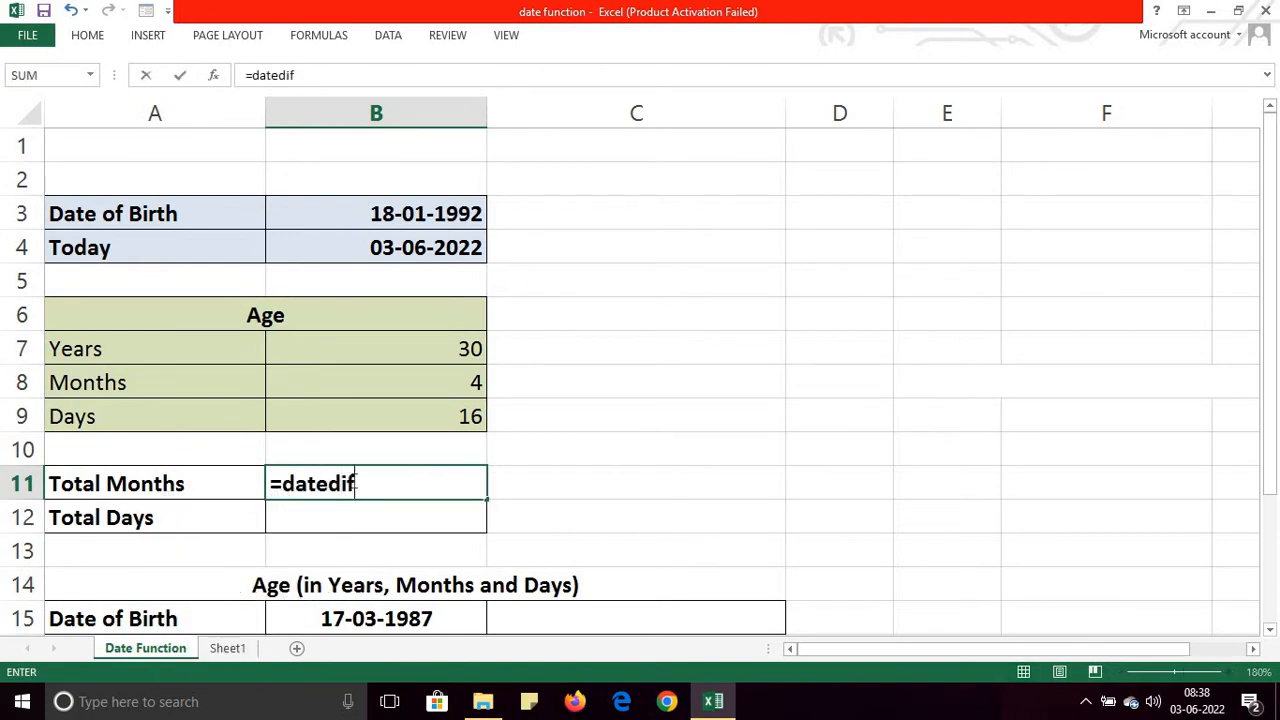
type("(")
left_click(411, 205)
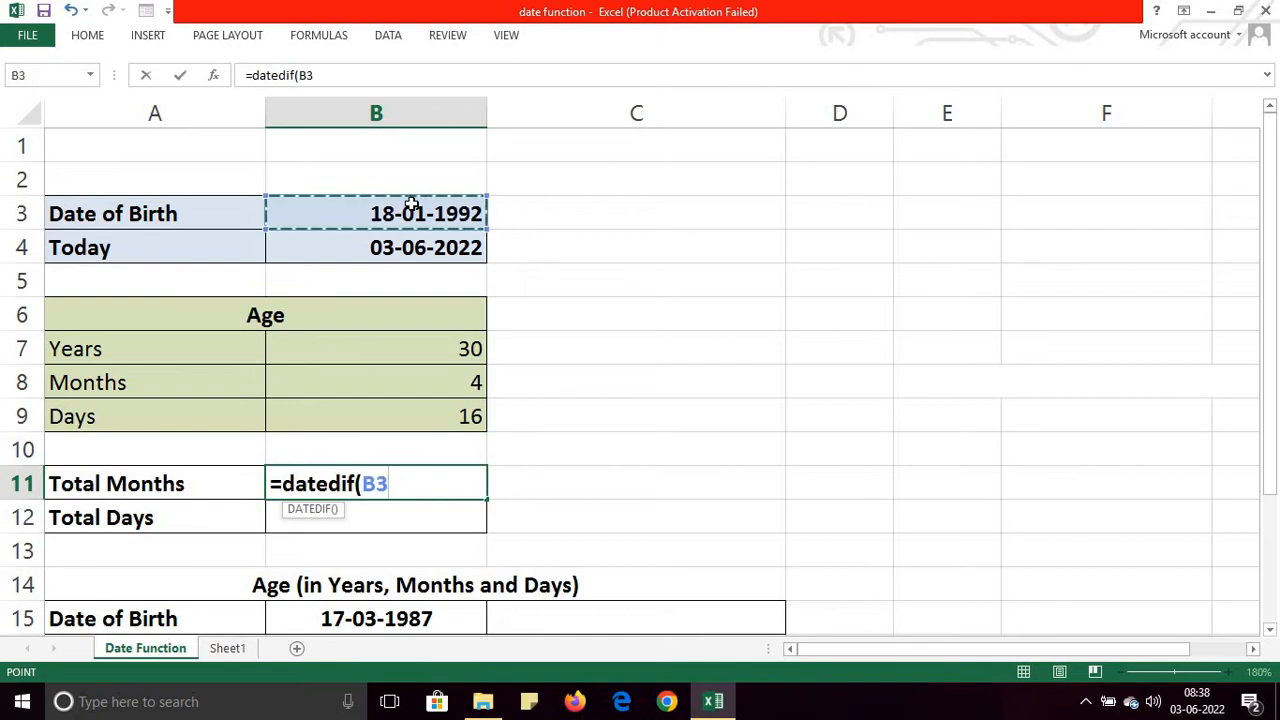
type(",")
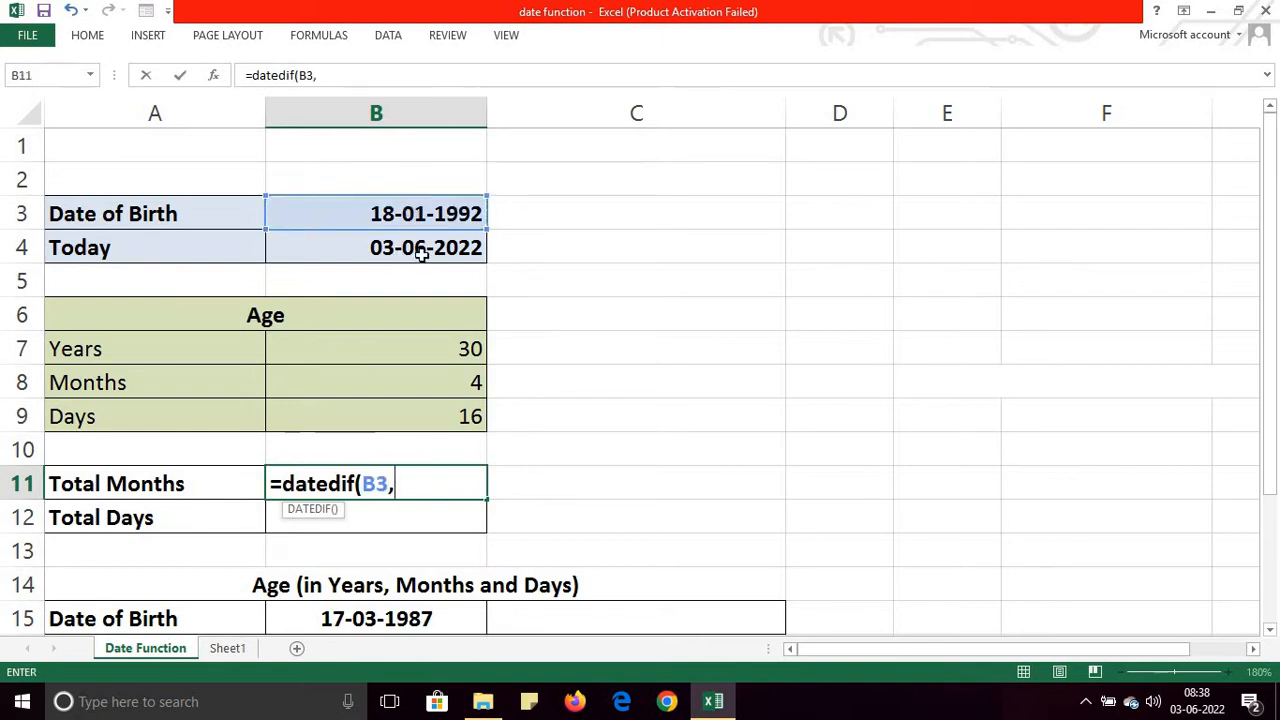
left_click(422, 254)
type(",")
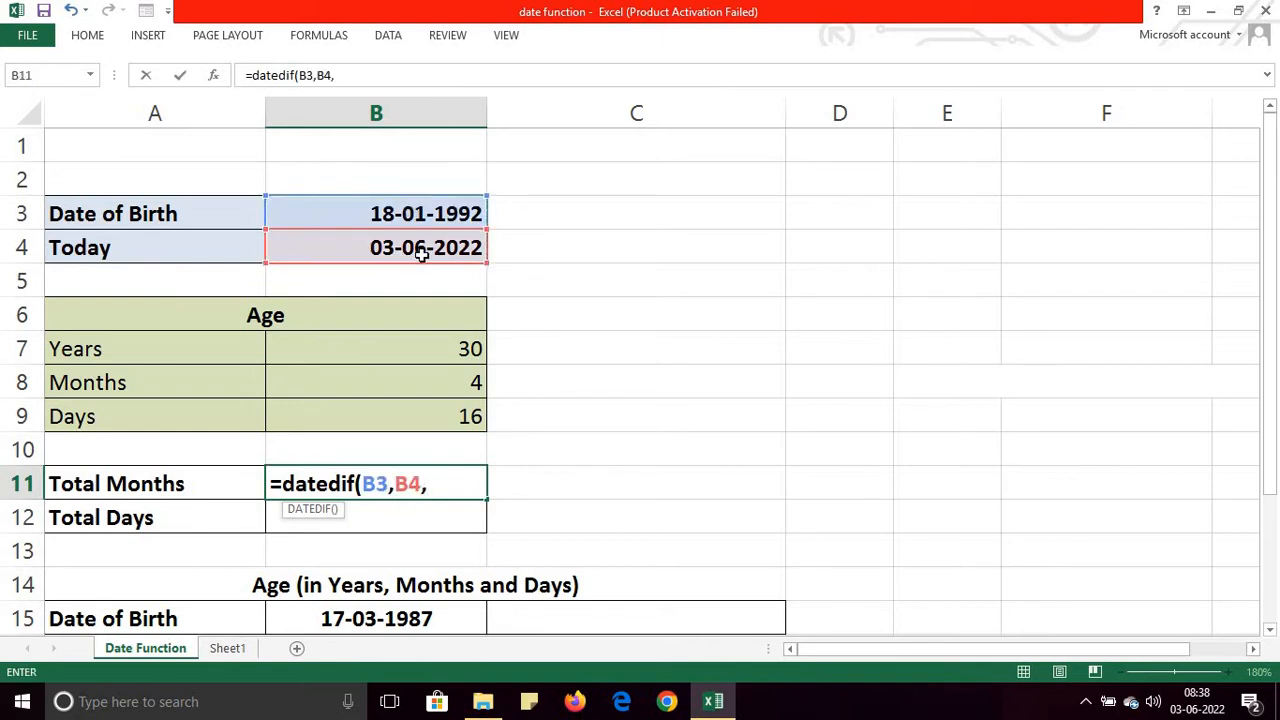
type("\"M")
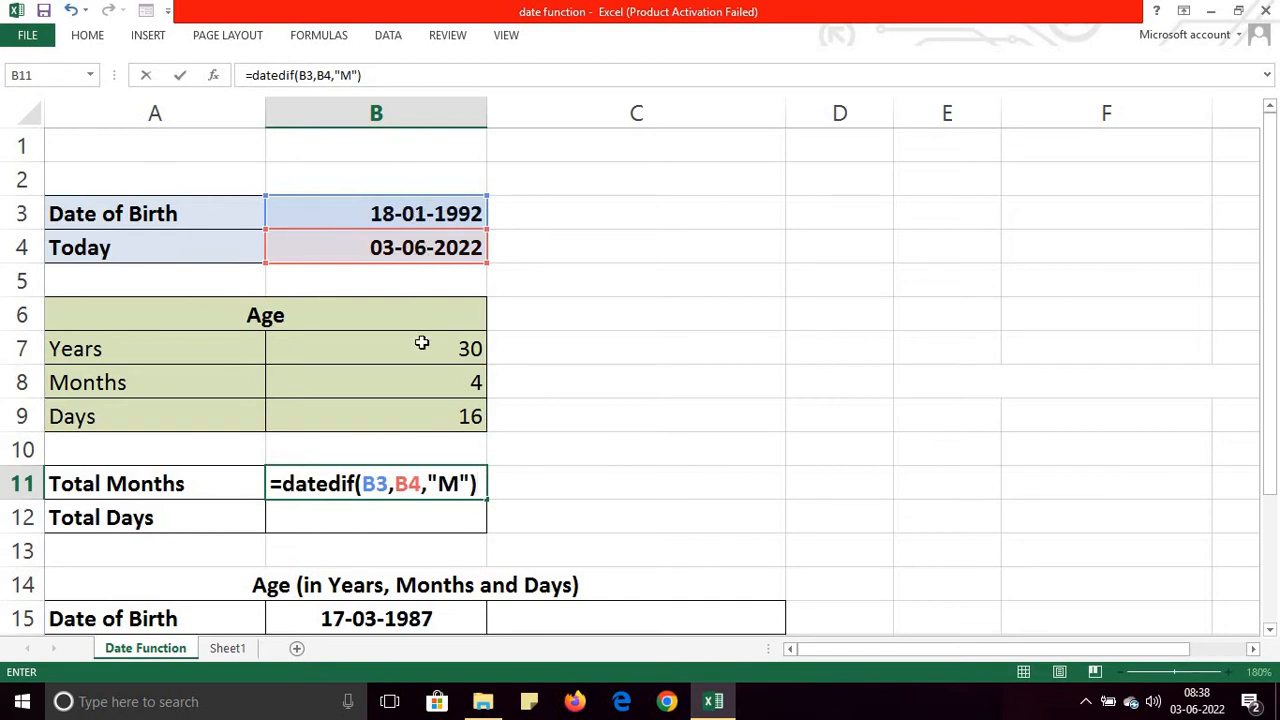
key("Return")
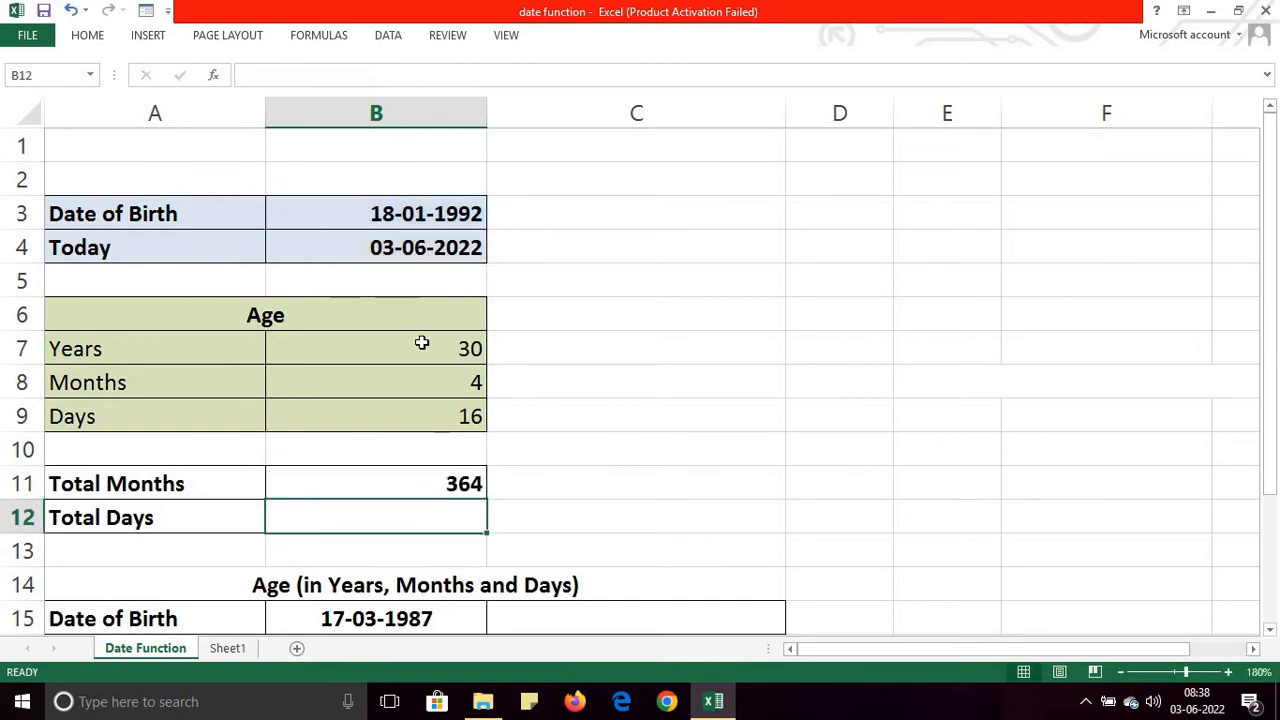
left_click(440, 479)
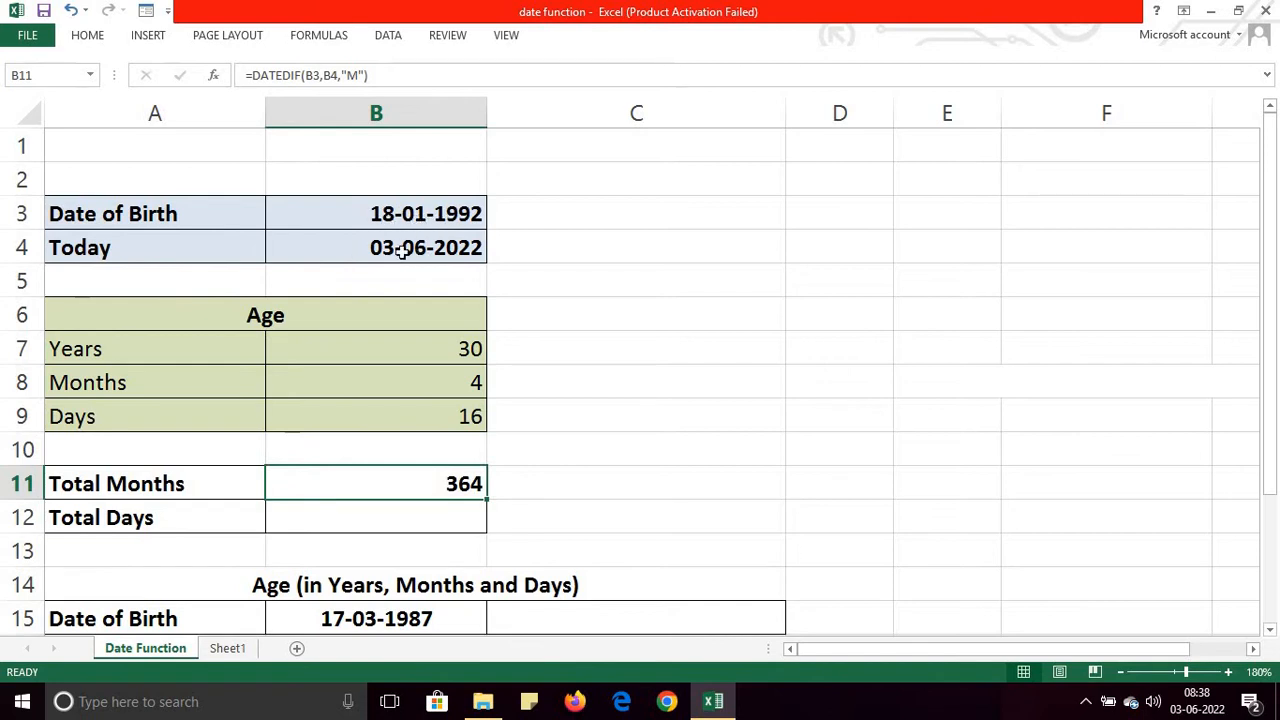
- Enter the formula =DATEDIF(B3,B4,) in the Total Days cell B12, leaving the unit argument empty
left_click(420, 522)
type("=")
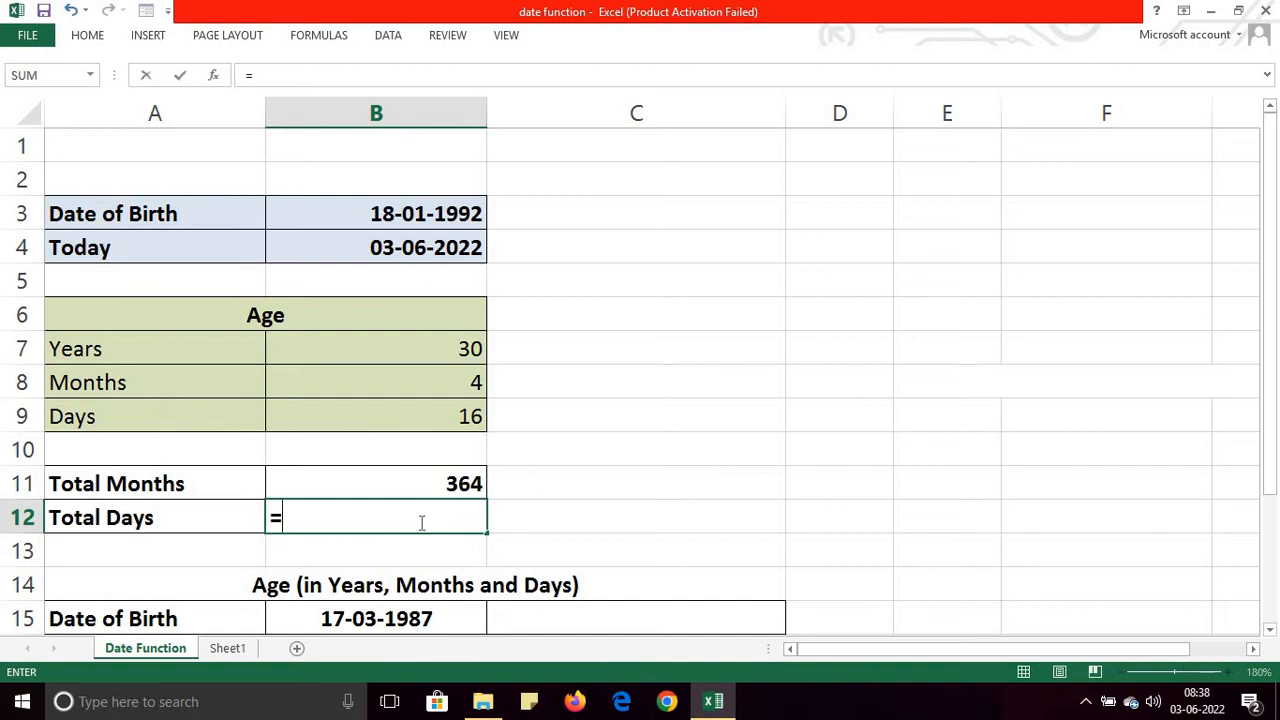
type("da")
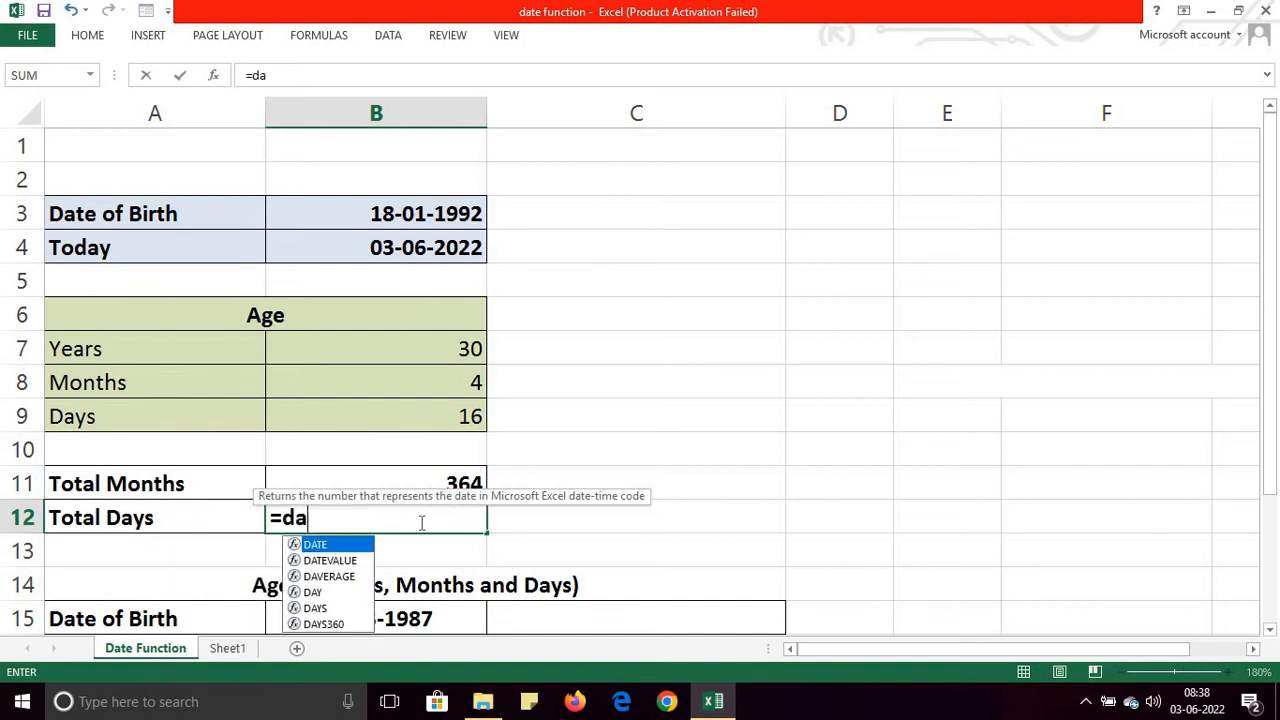
type("tedi")
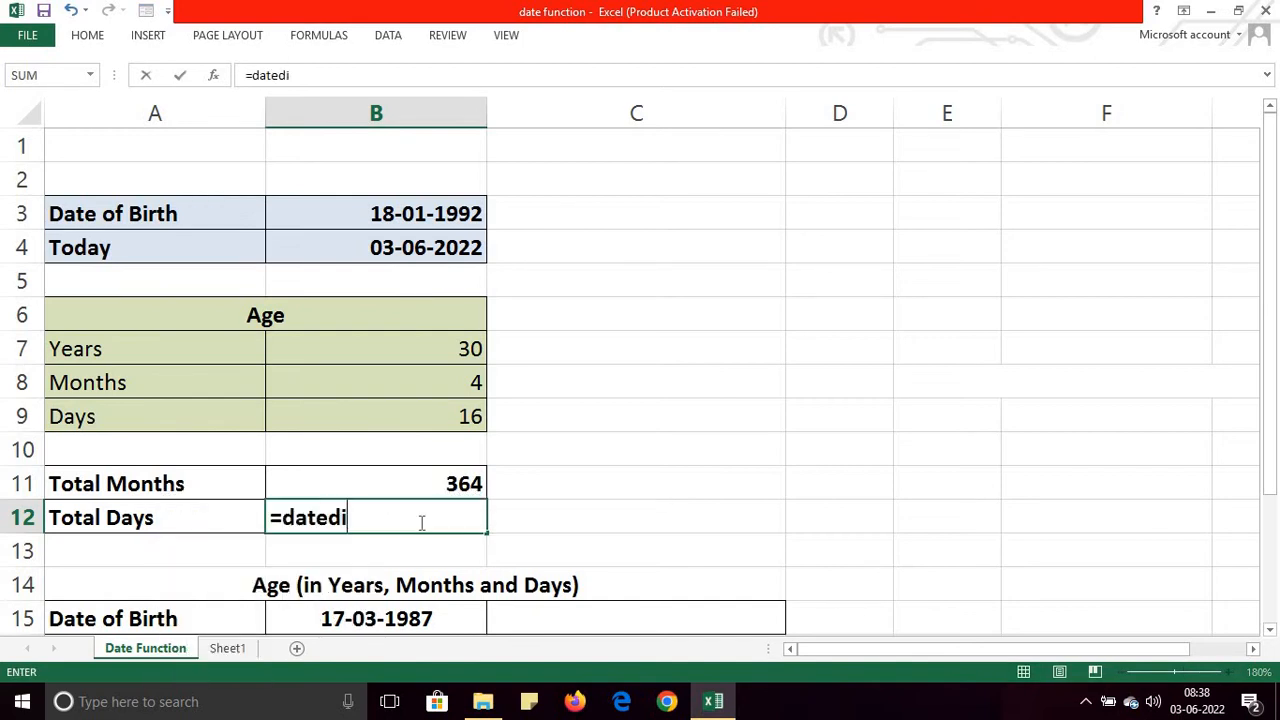
type("f(")
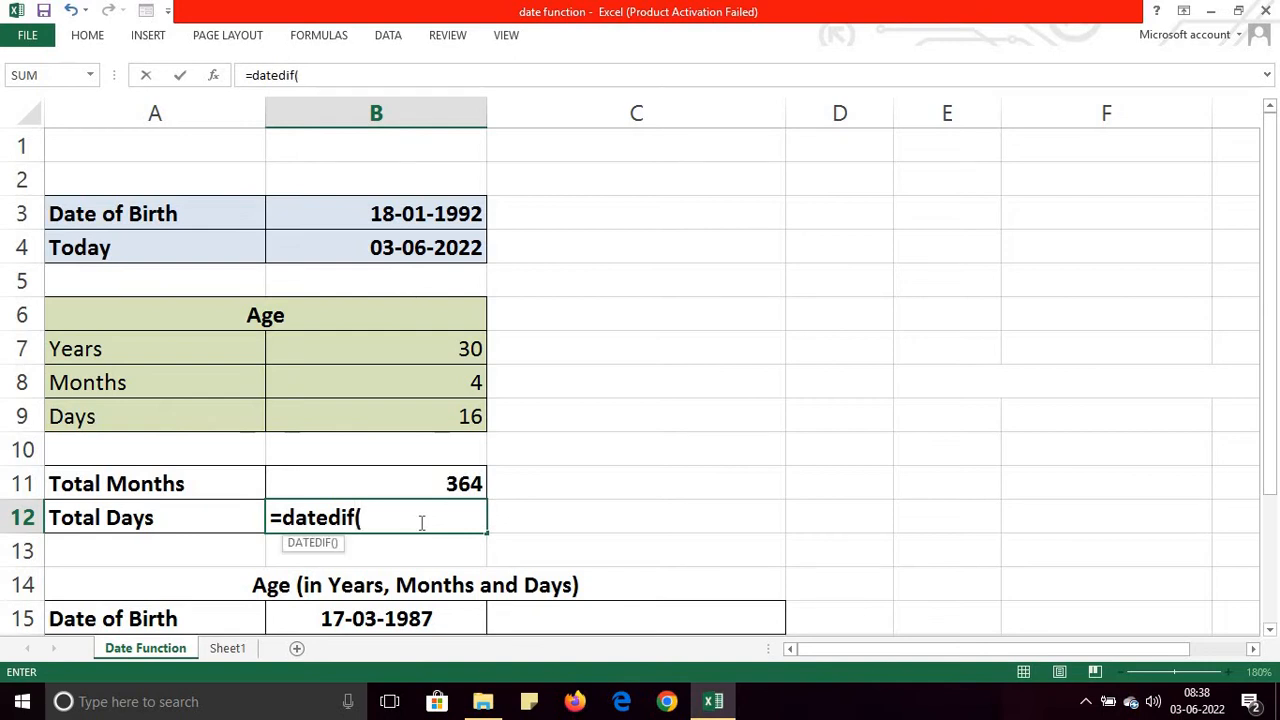
left_click(430, 218)
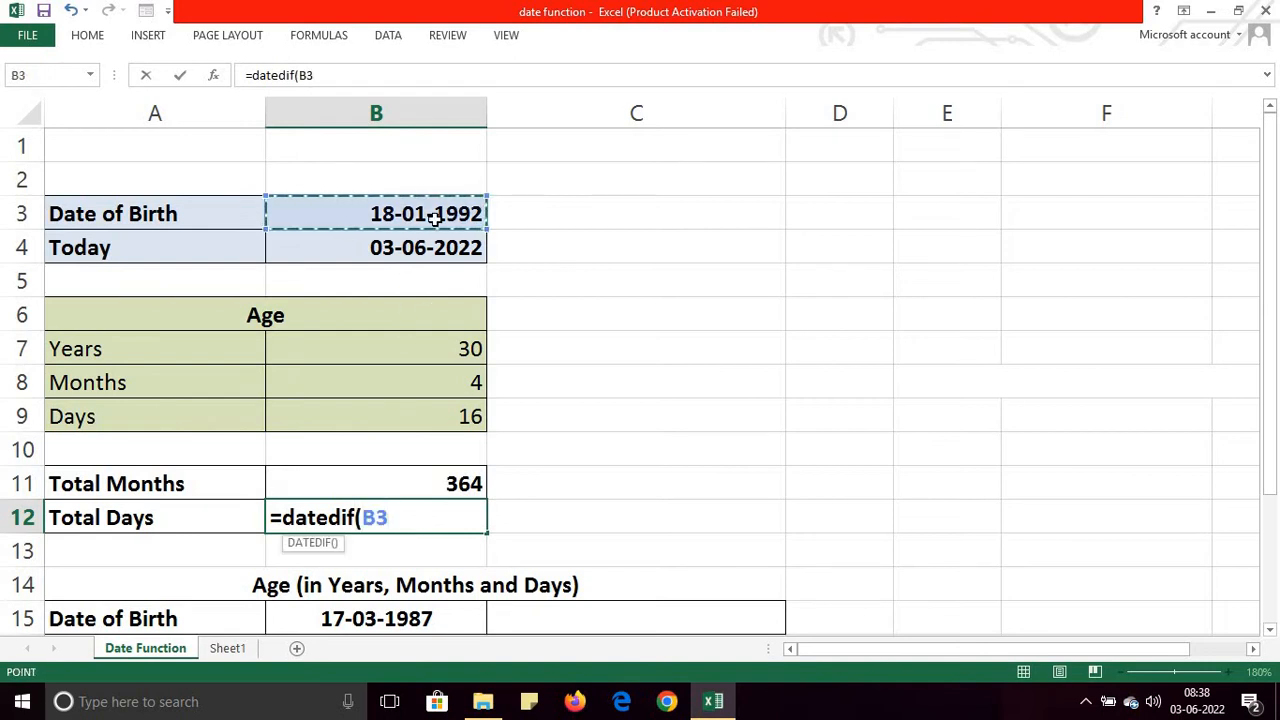
type(",")
left_click(432, 252)
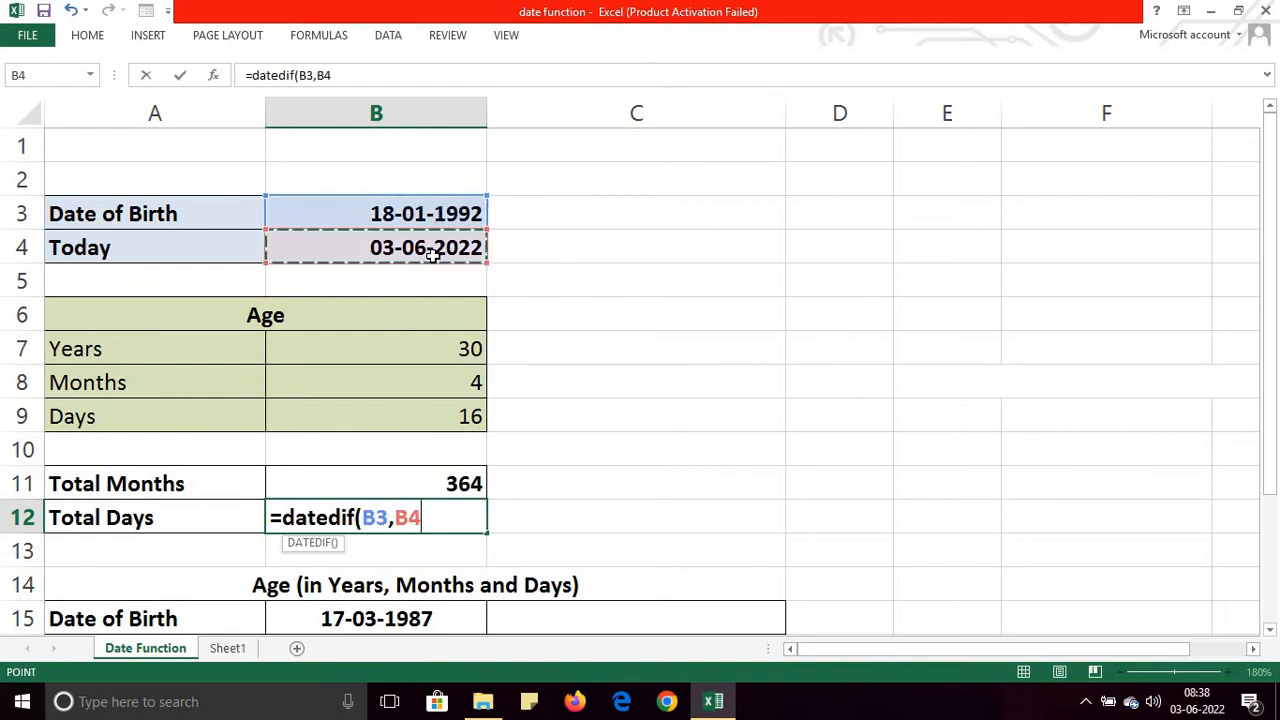
type(",")
key("Up")
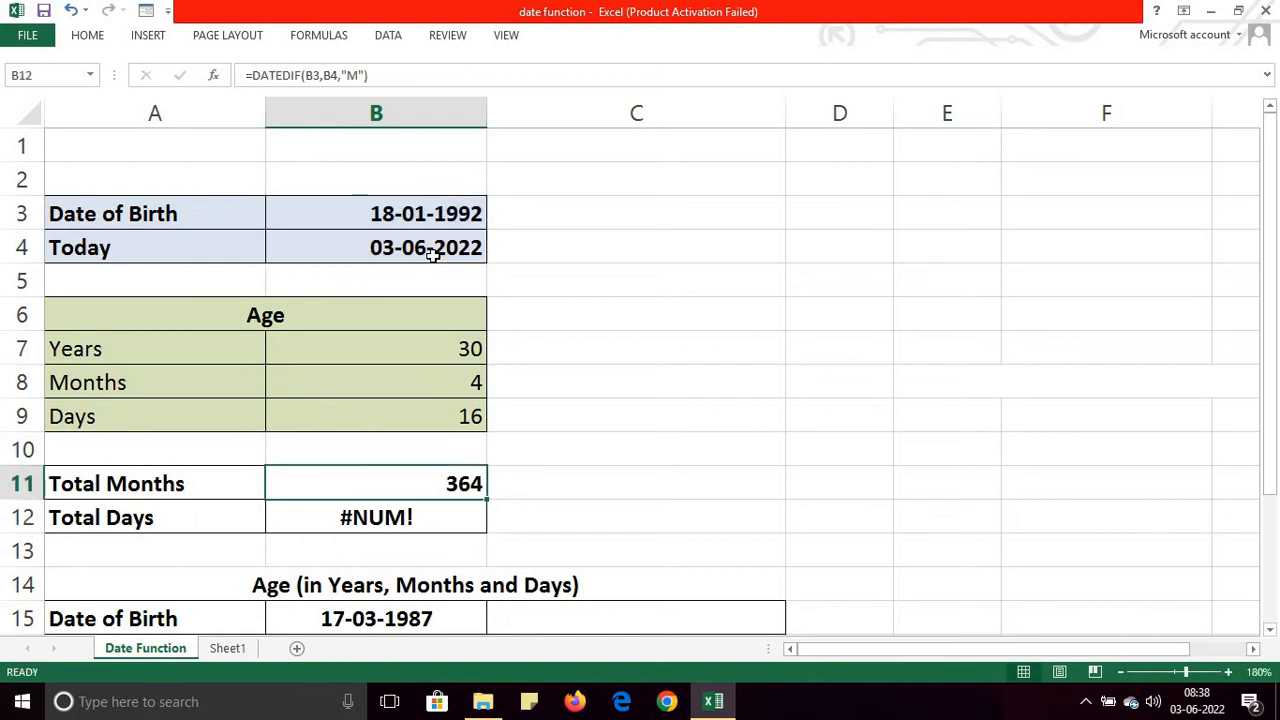
- Complete the Total Days formula in B12 with the unit "d", making it =DATEDIF(B3,B4,"d")
left_click(414, 522)
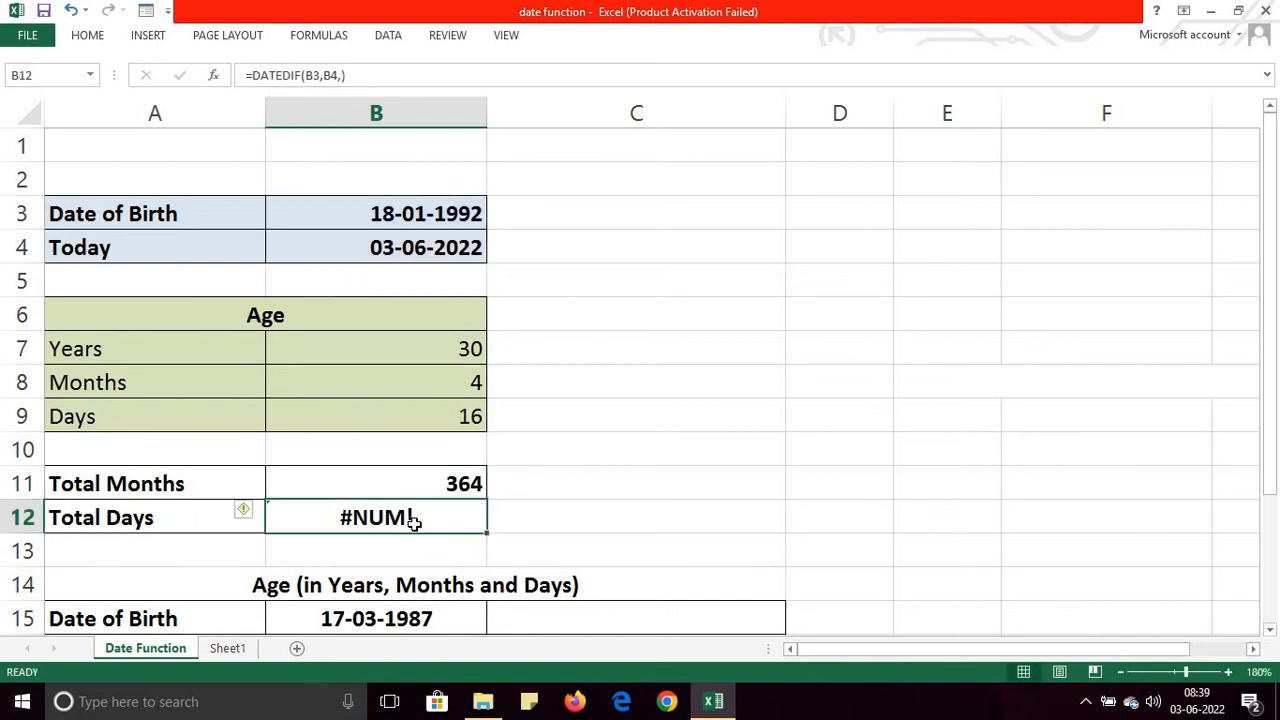
left_click(345, 75)
left_click(341, 76)
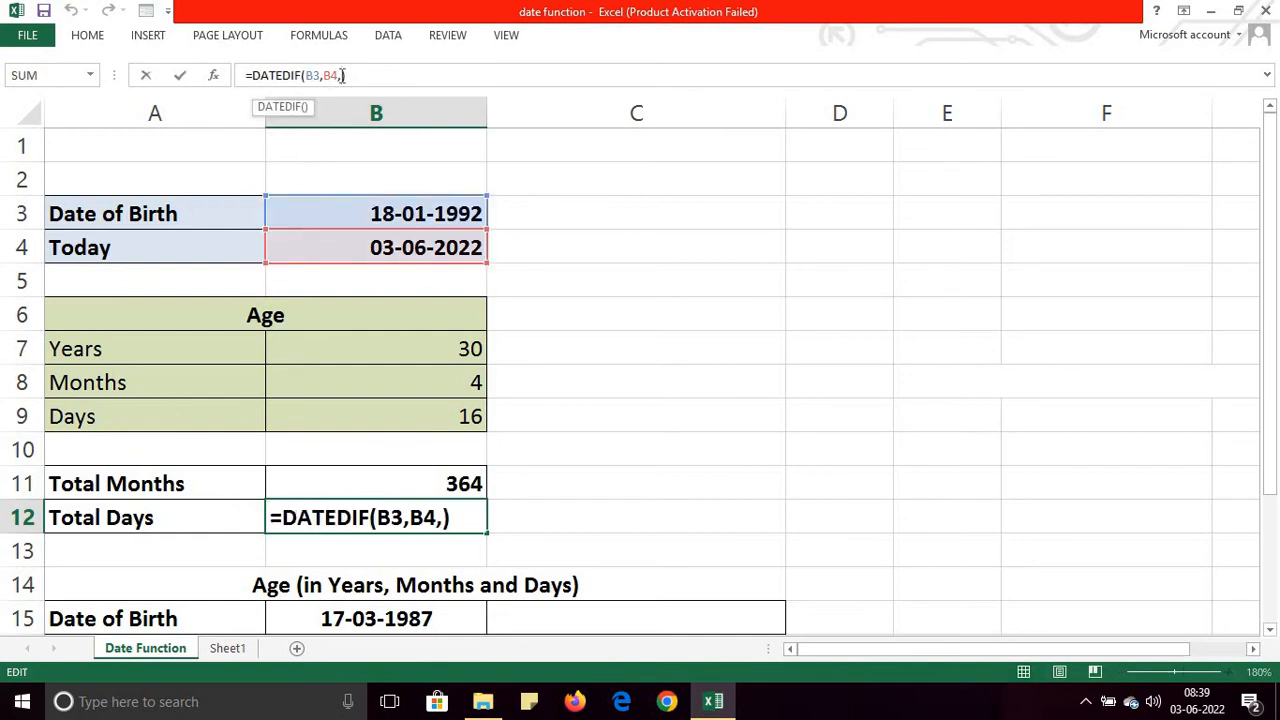
type("\"d\"")
key("Return")
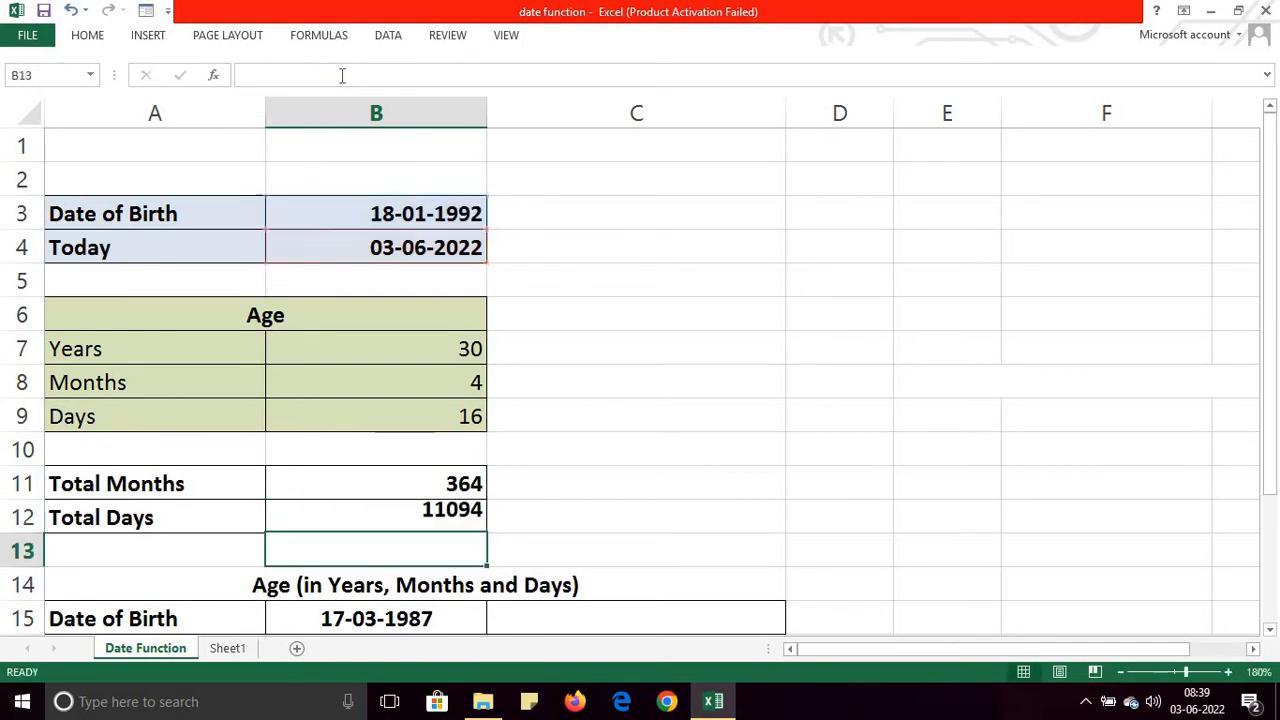
left_click(400, 515)
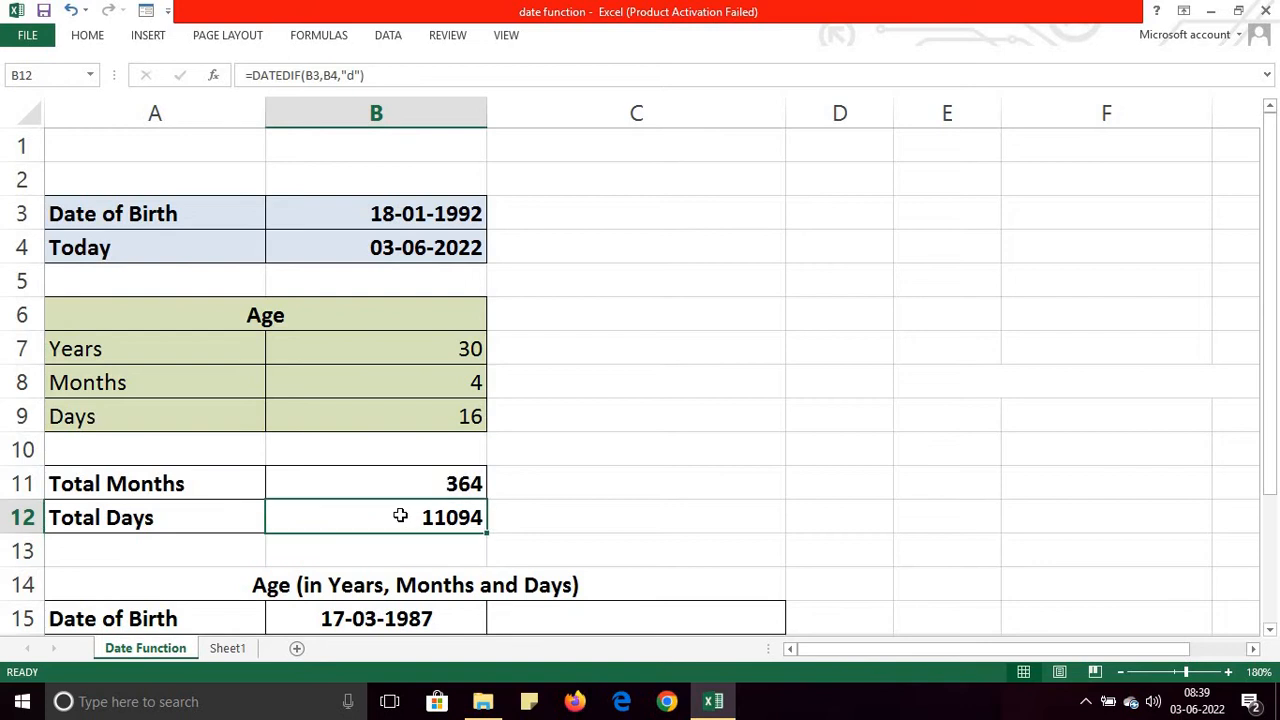
- Review the unit arguments of the DATEDIF formulas in B7, B8, B9, B11 and B12
left_click(445, 351)
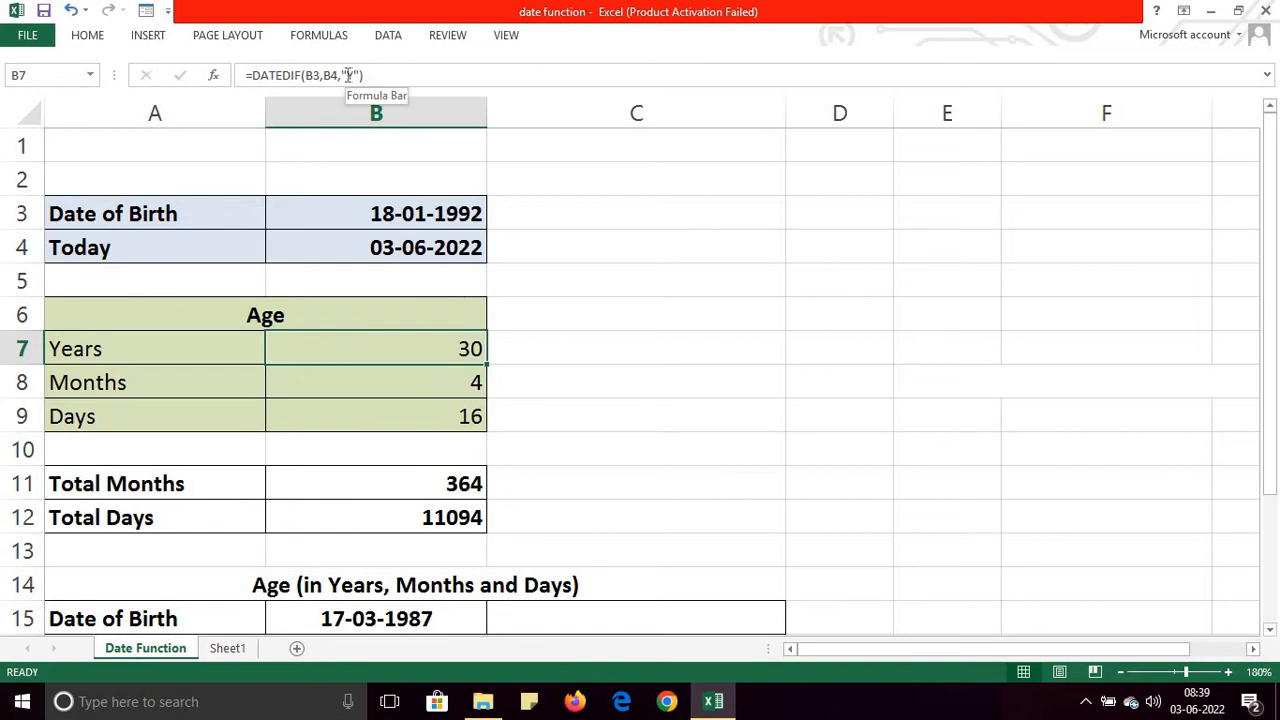
left_click(446, 372)
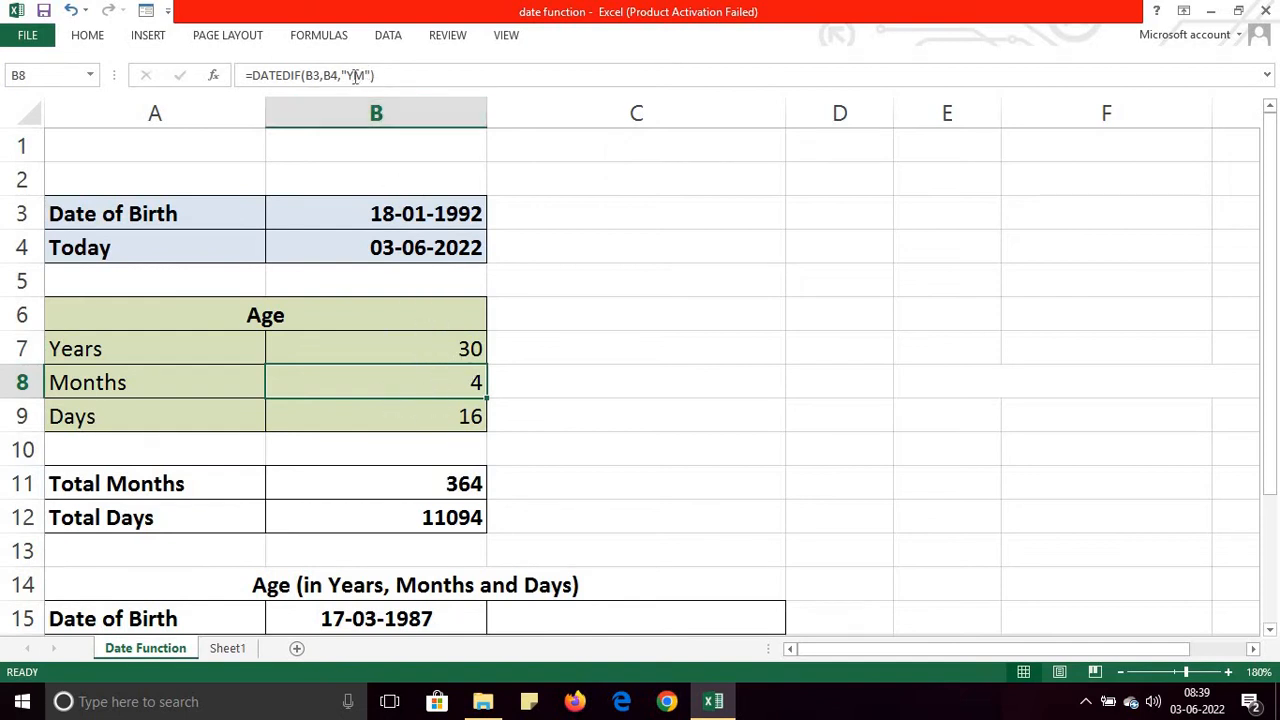
left_click(400, 426)
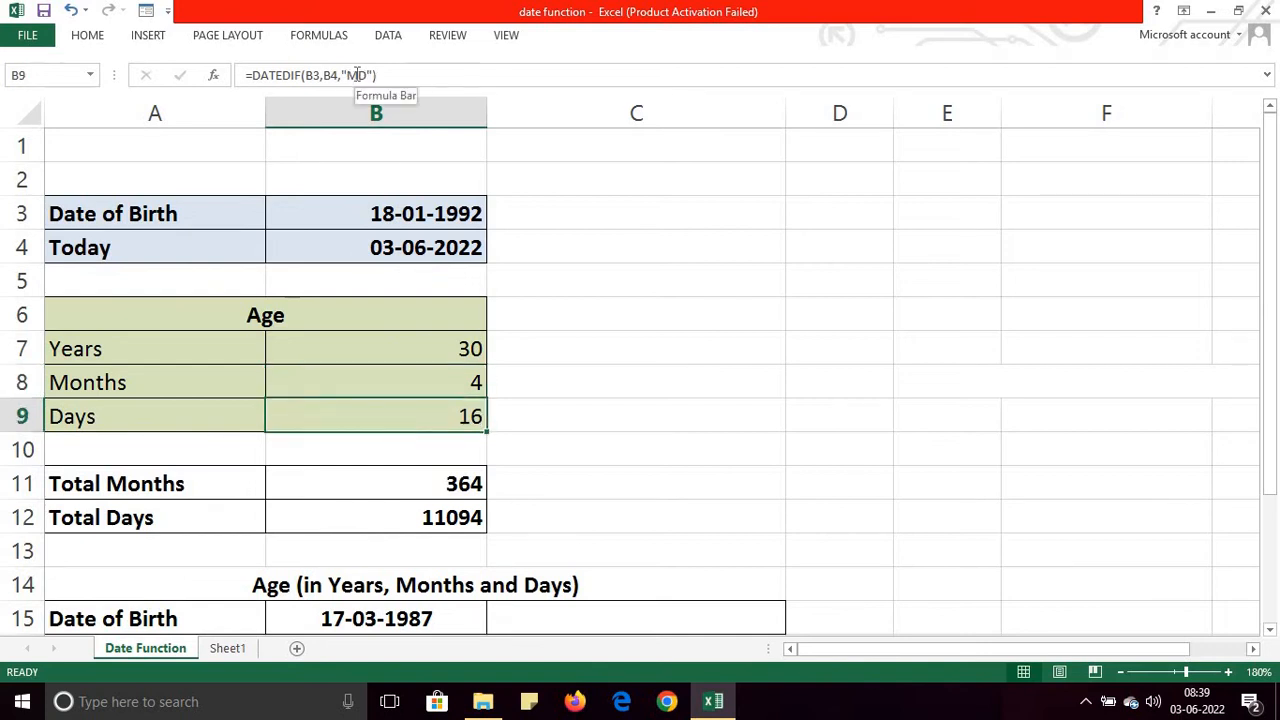
left_click(433, 484)
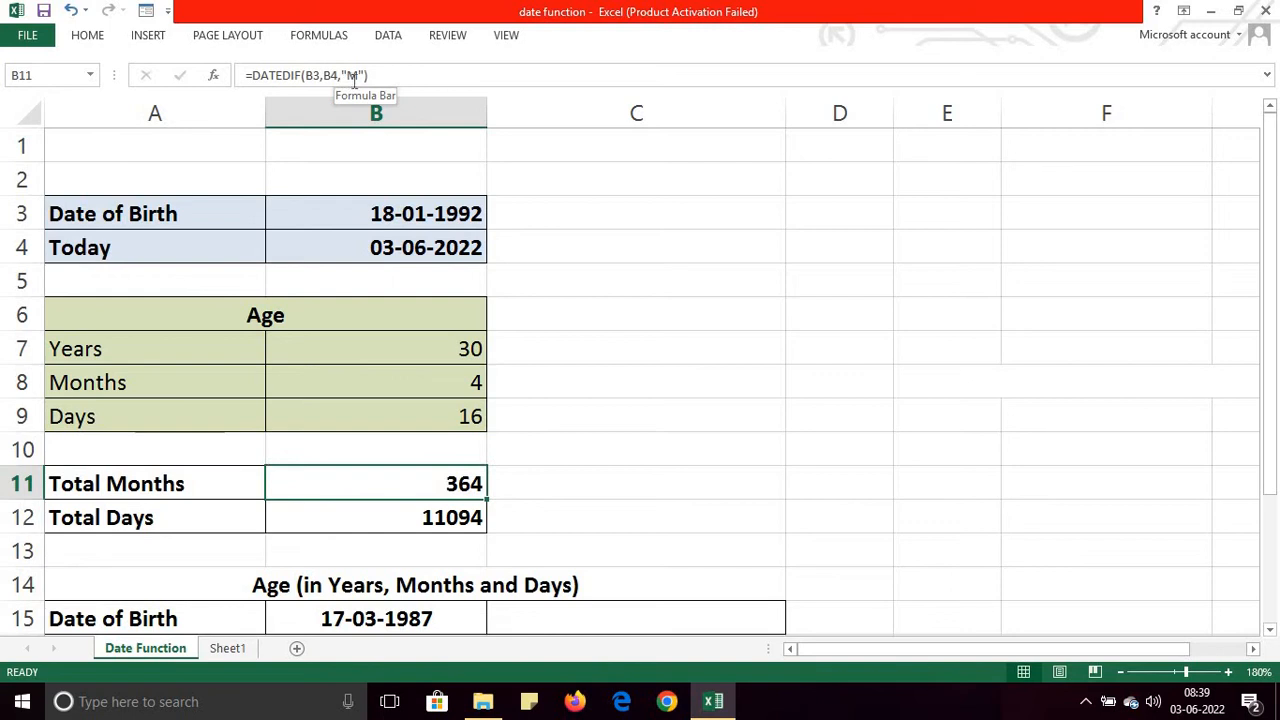
left_click(409, 512)
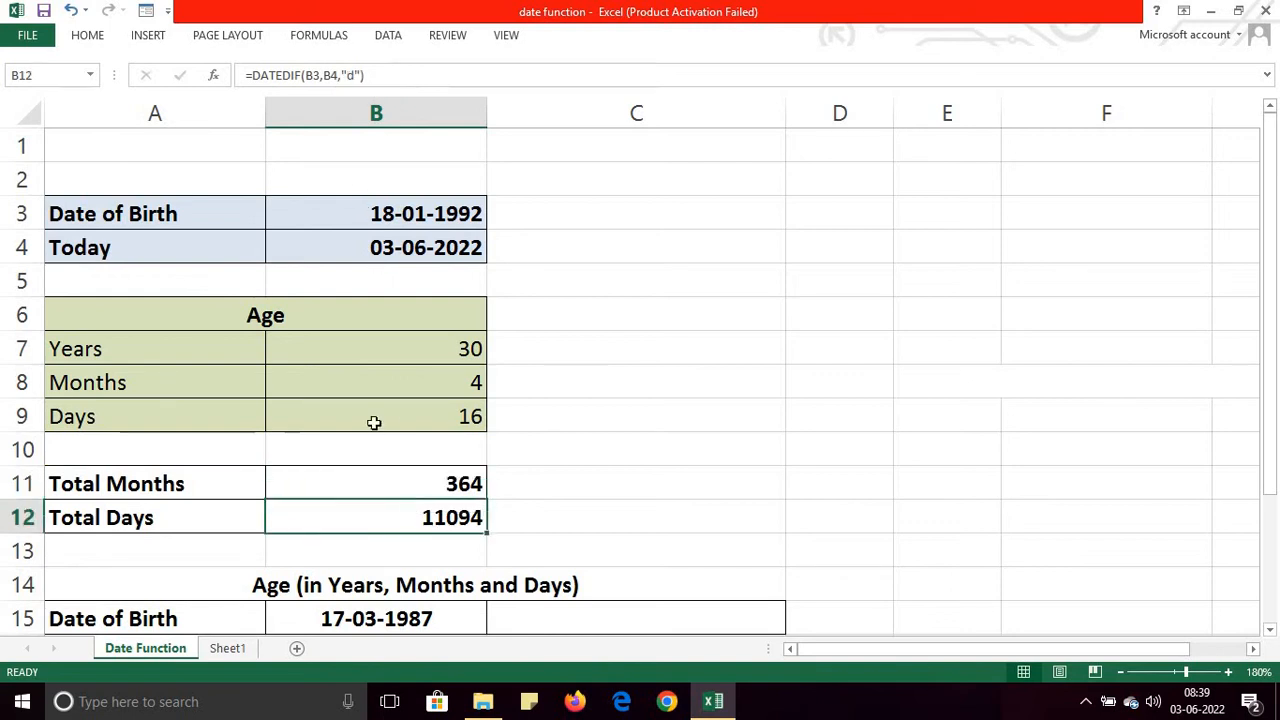
left_click(429, 485)
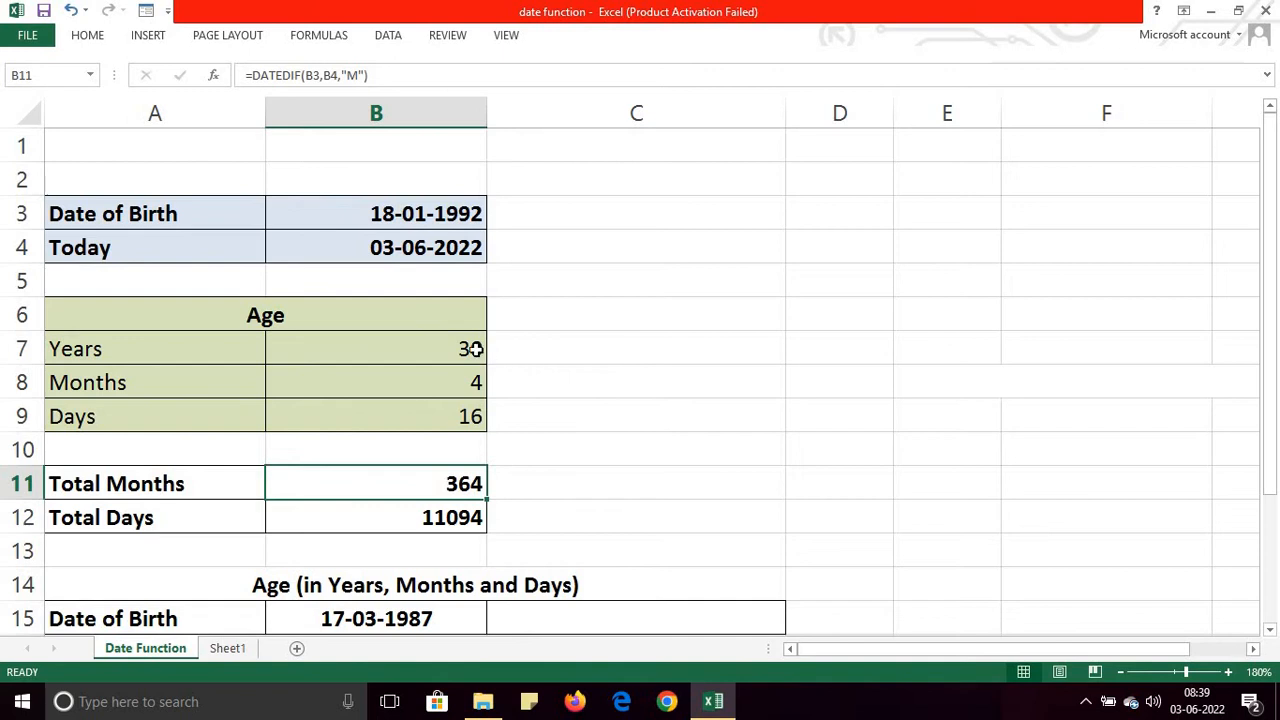
- Enter the check calculation 30*12=360 as text in C7, beside the Years value
left_click(577, 351)
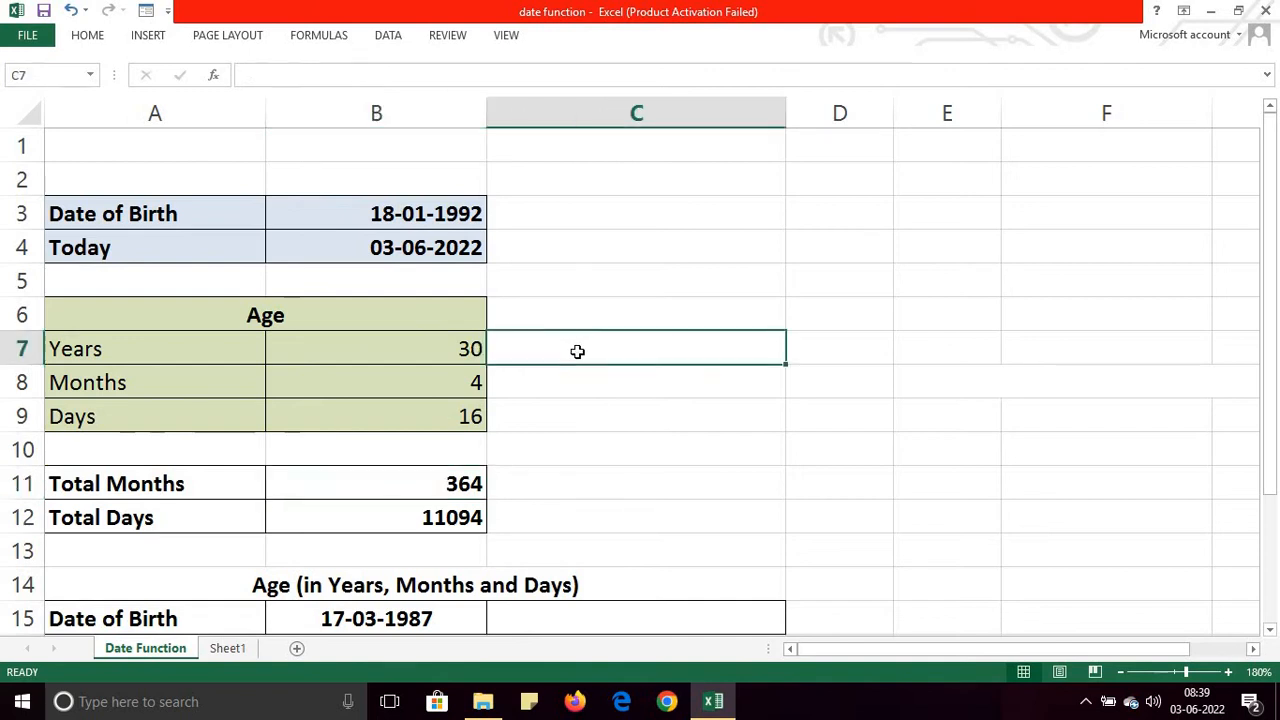
type("30")
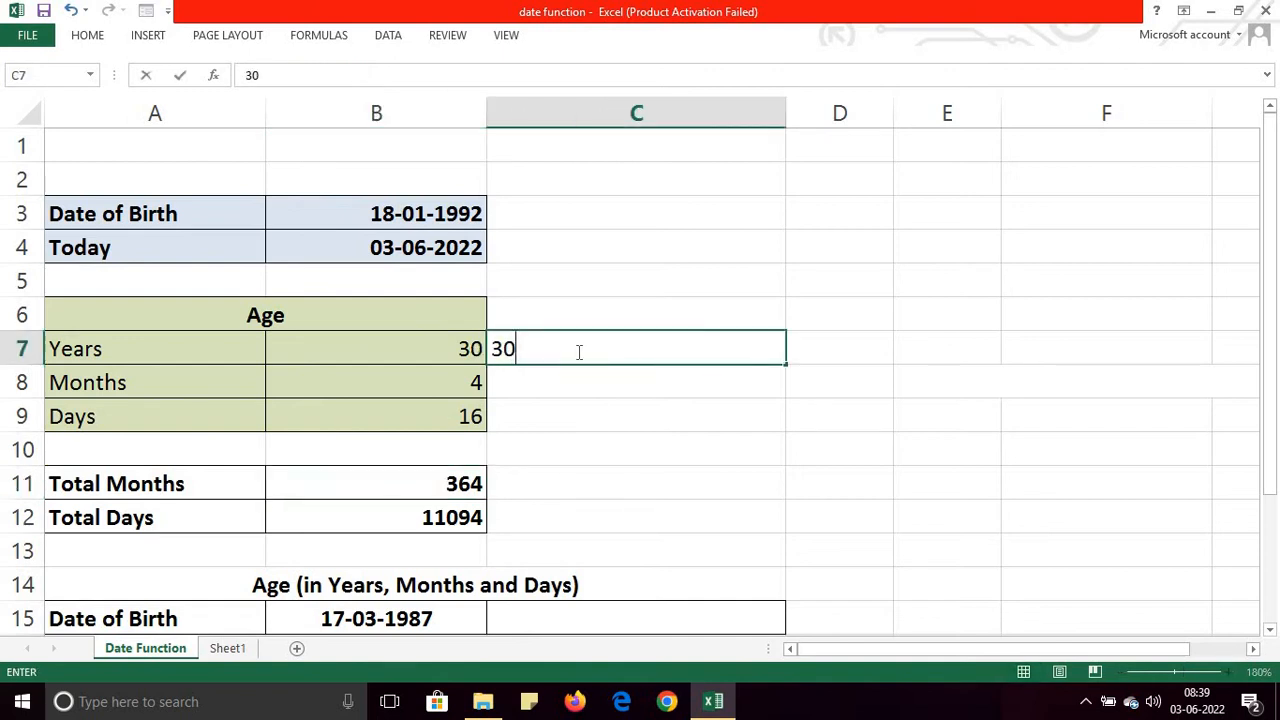
type("*12=360")
double_click(598, 350)
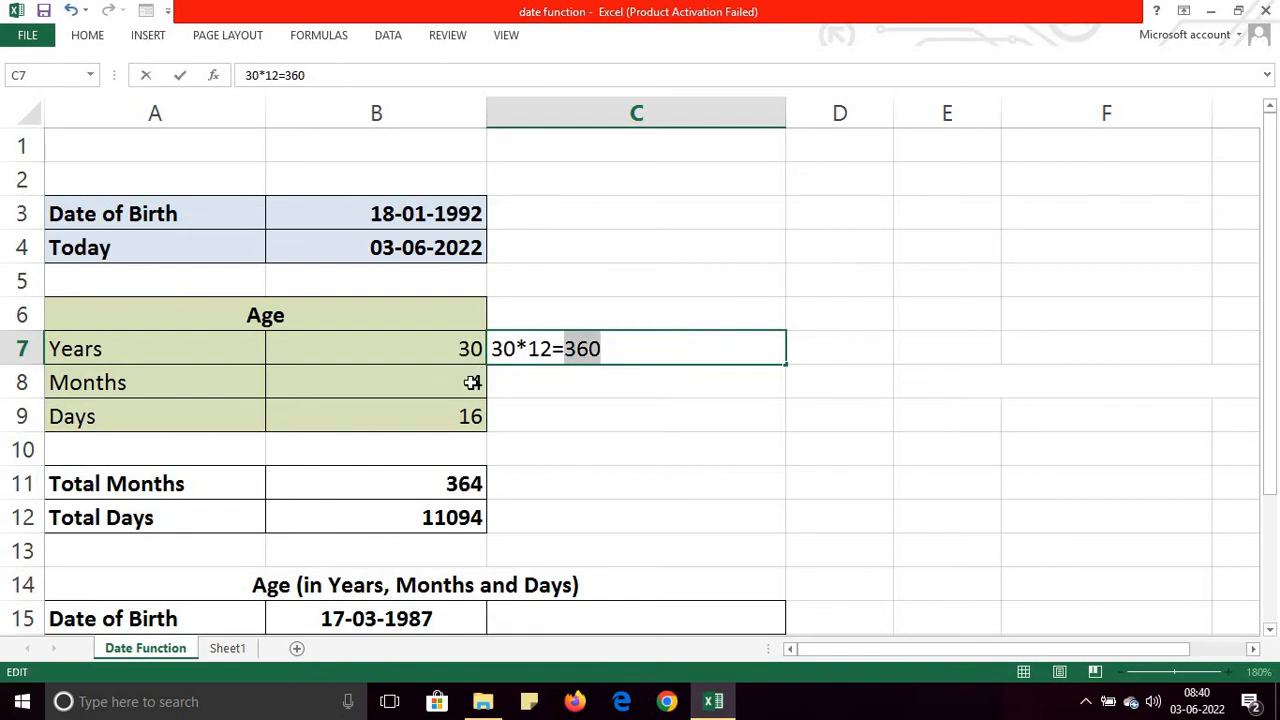
left_click(540, 387)
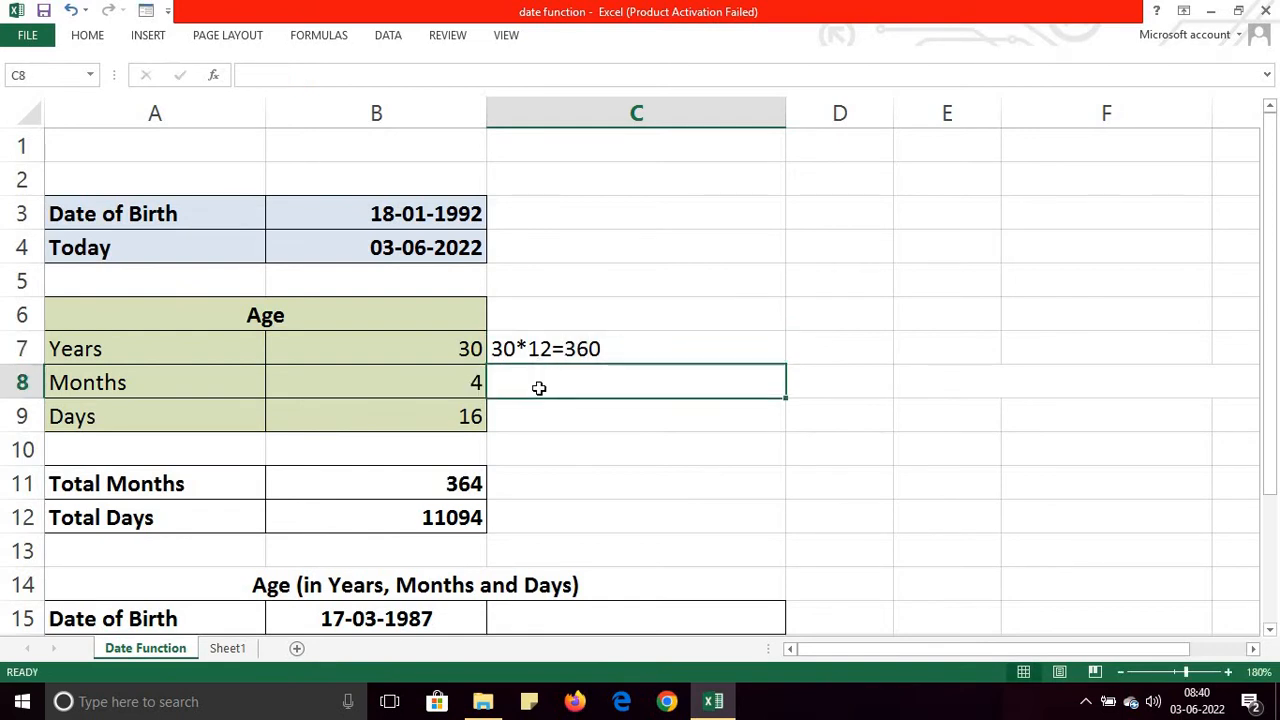
- Compare the Total Months formula in B11 with the Months and Years formulas in B8 and B7
left_click(424, 486)
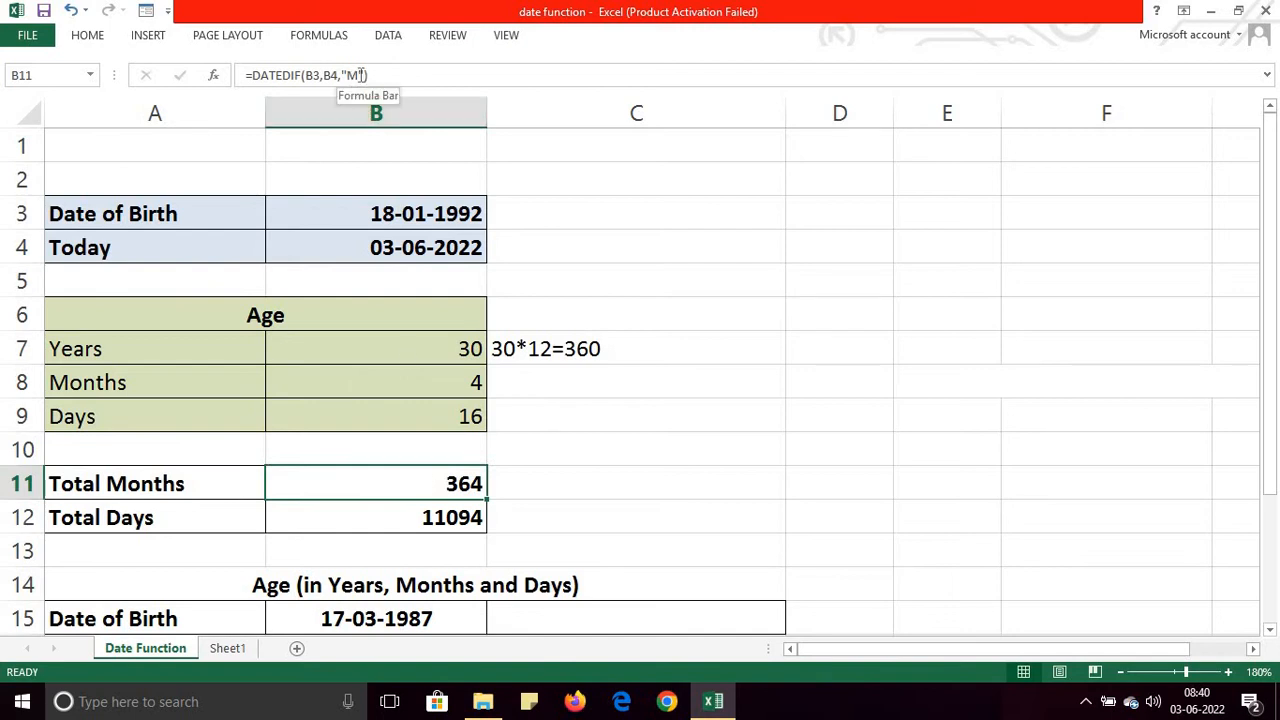
left_click(416, 385)
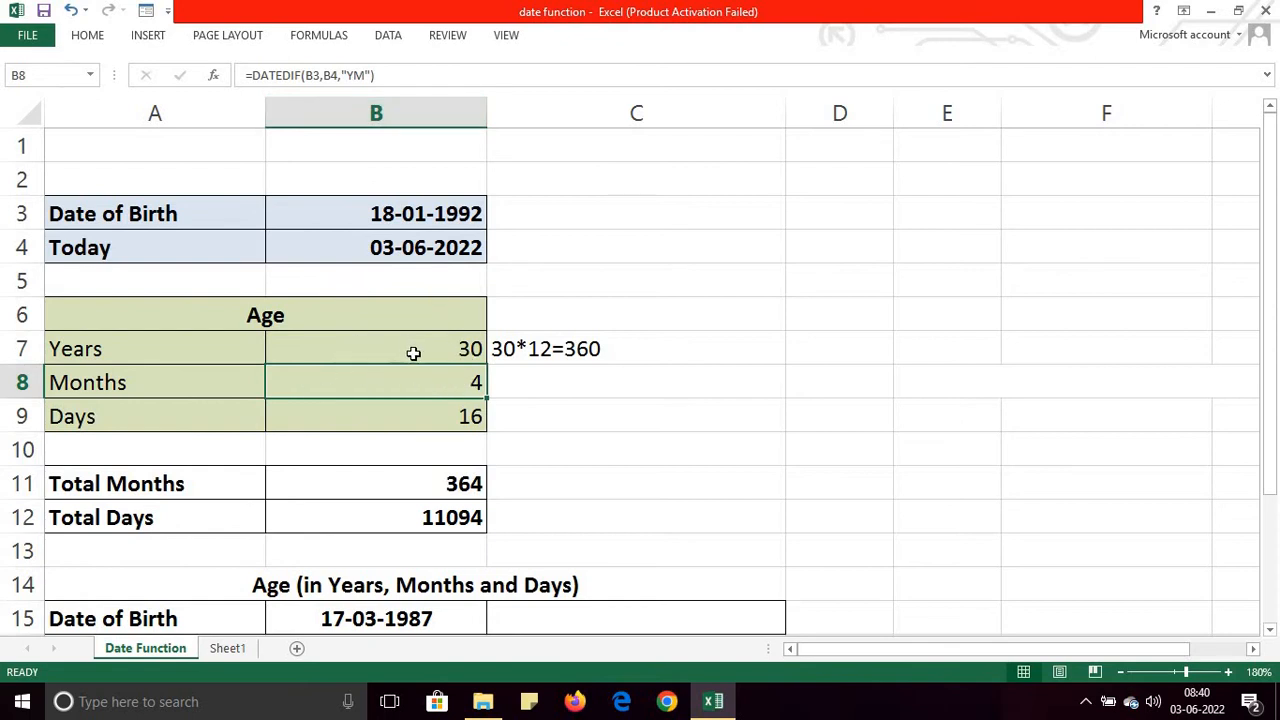
left_click(413, 353)
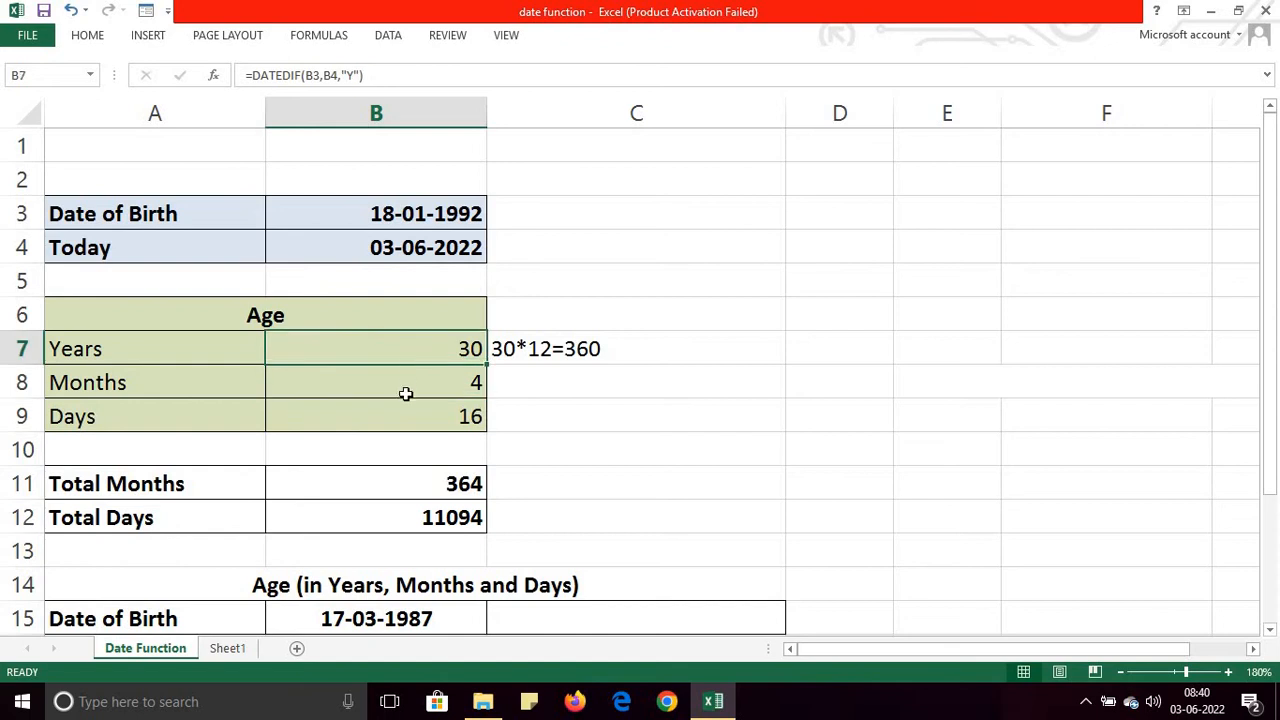
left_click(434, 387)
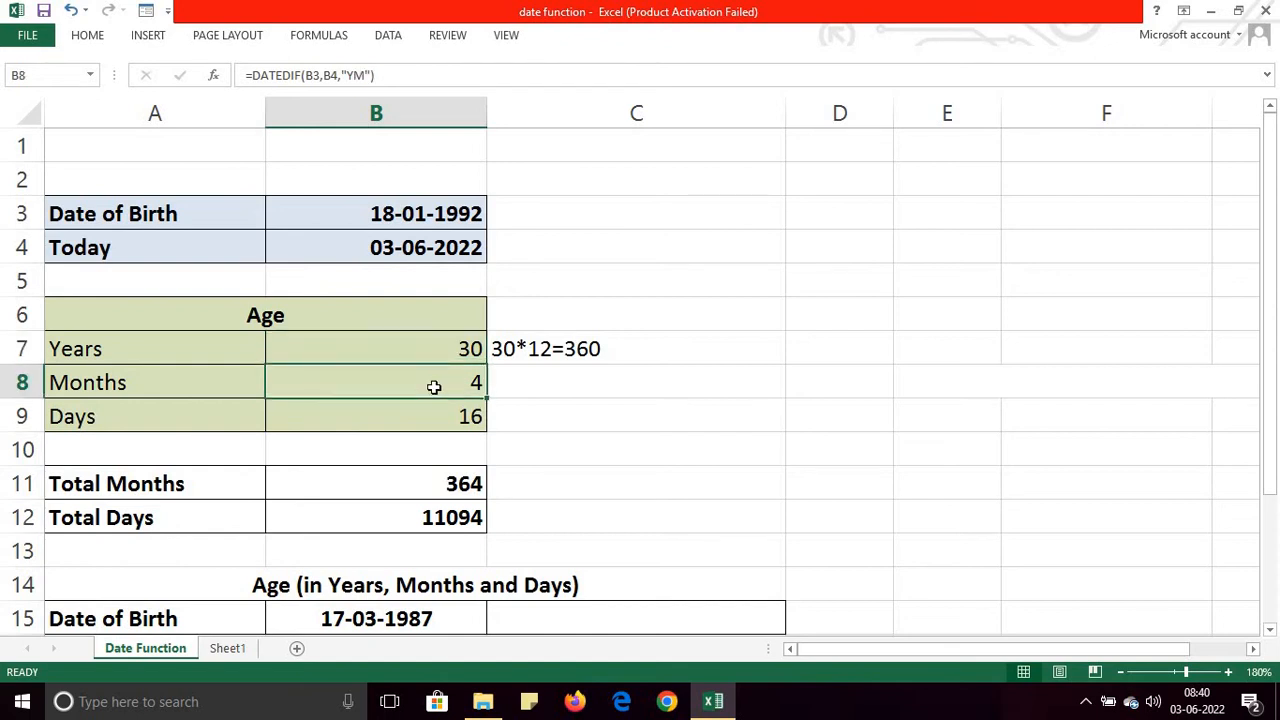
- Review the DATEDIF formulas behind the Years, Months and Days values in B7, B8 and B9
left_click(443, 425)
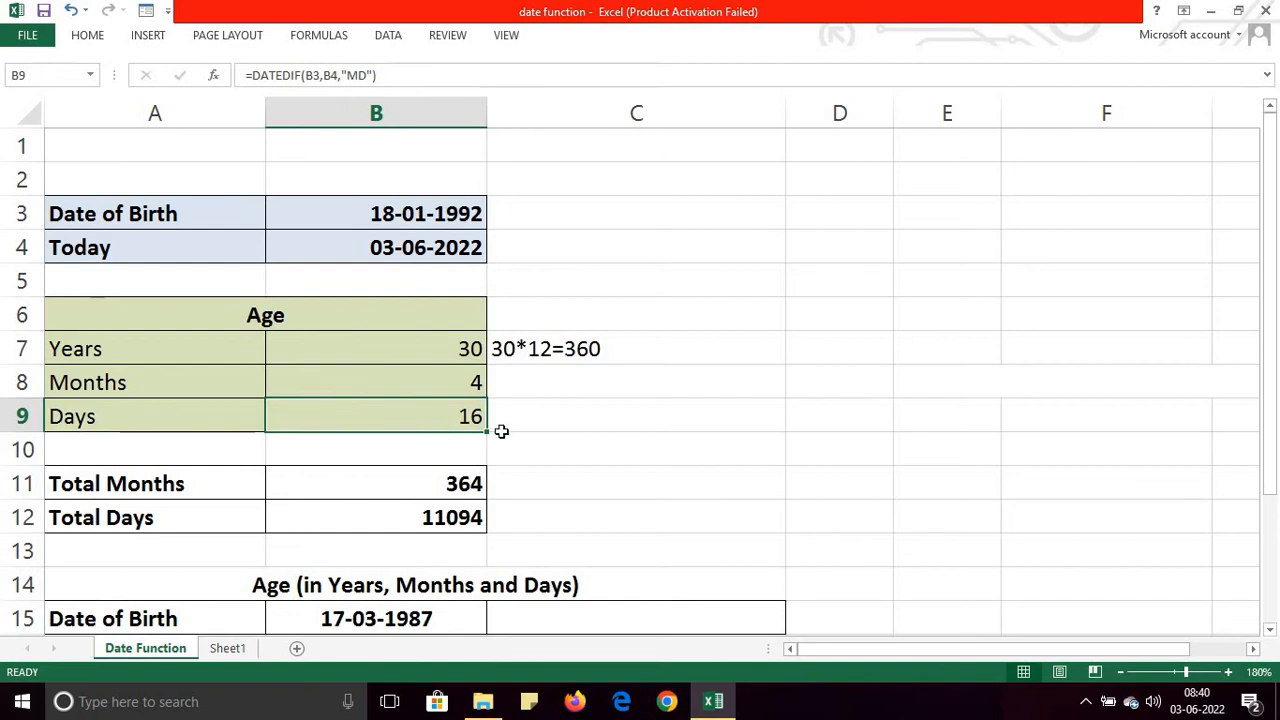
left_click_drag(1275, 417, 1272, 450)
left_click(584, 510)
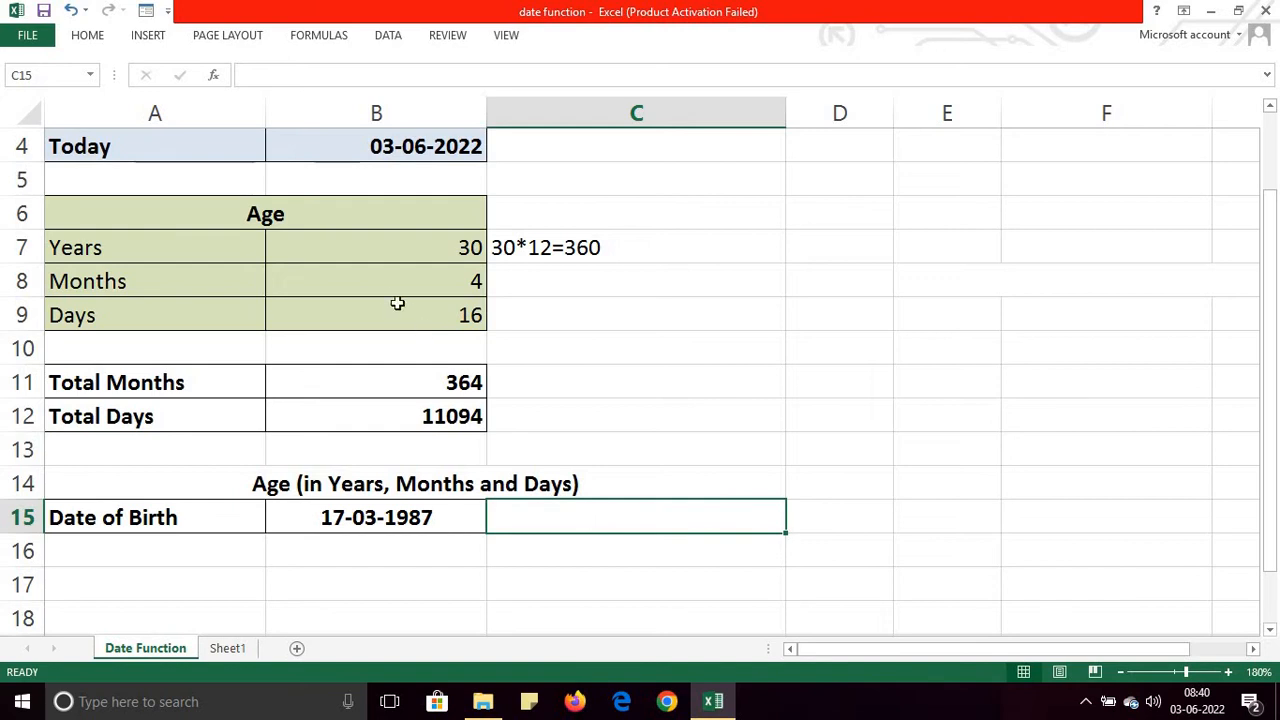
left_click(424, 252)
left_click(424, 290)
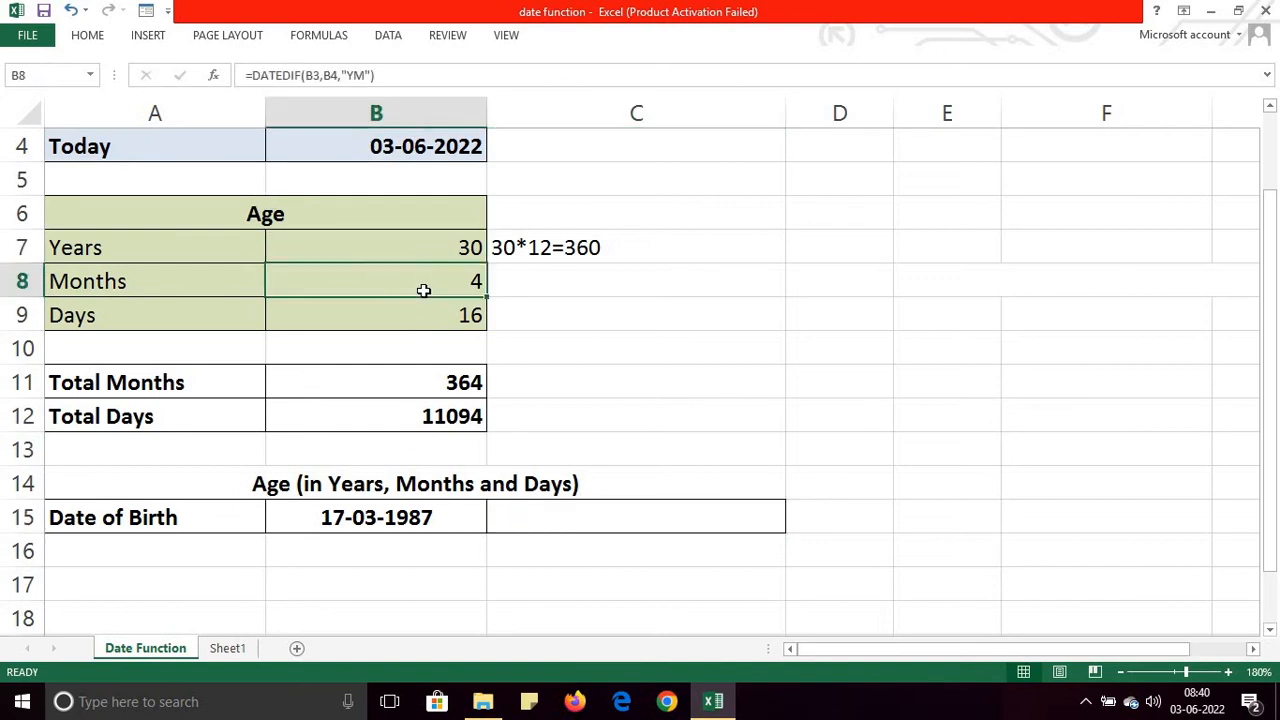
left_click(398, 248)
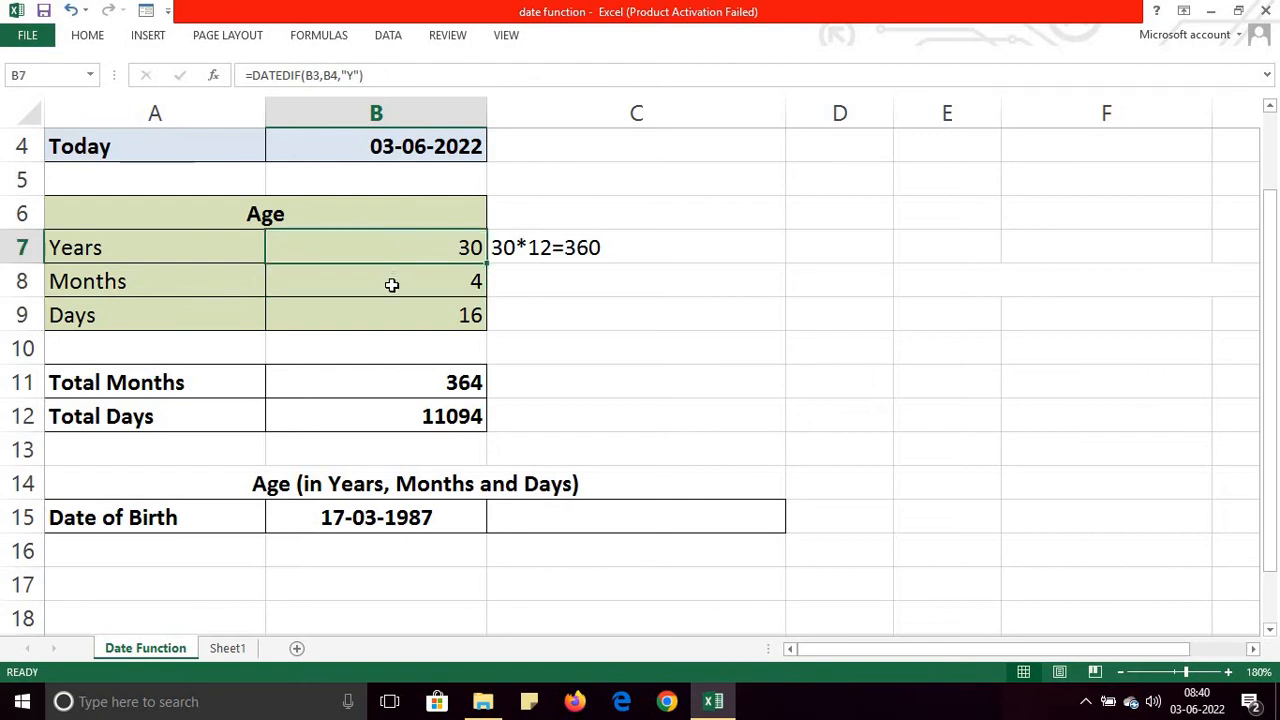
left_click(392, 285)
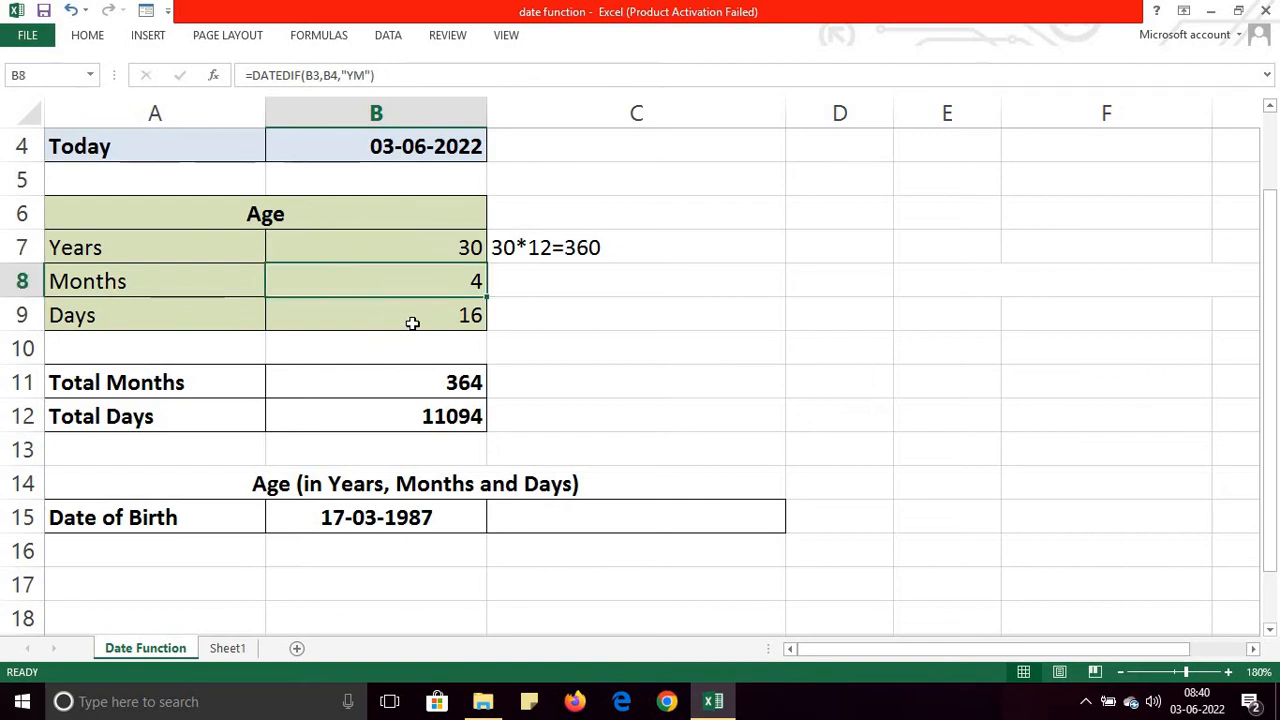
left_click(414, 322)
- Start a combined age formula in C15 with the years part: =datedif(B15,B4,"Y") & " Years, "
left_click(550, 511)
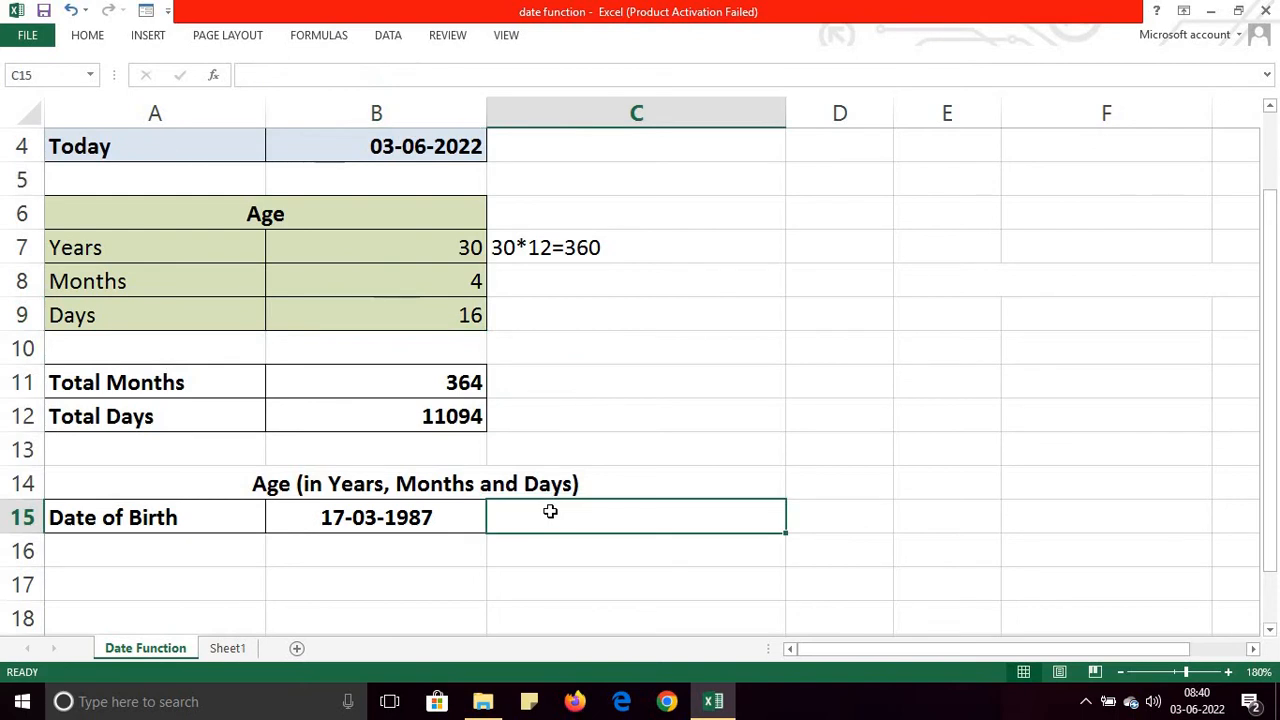
type("=datg")
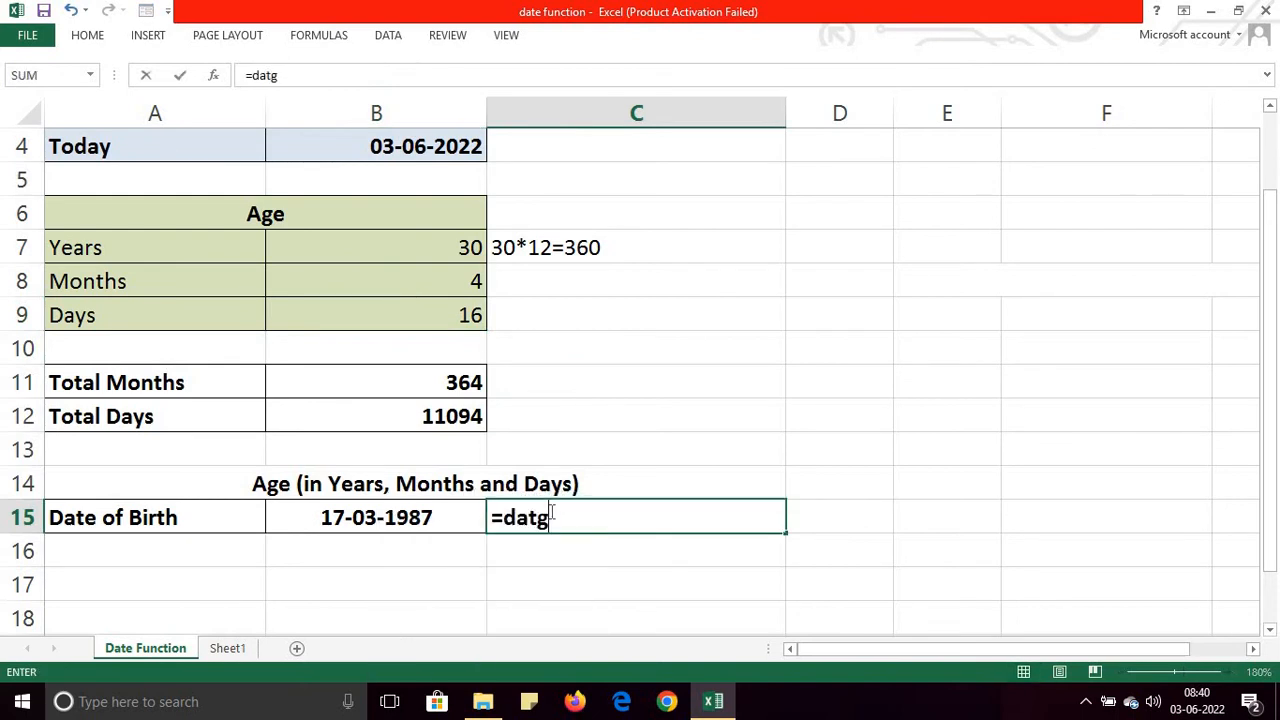
key("BackSpace")
type("edif(")
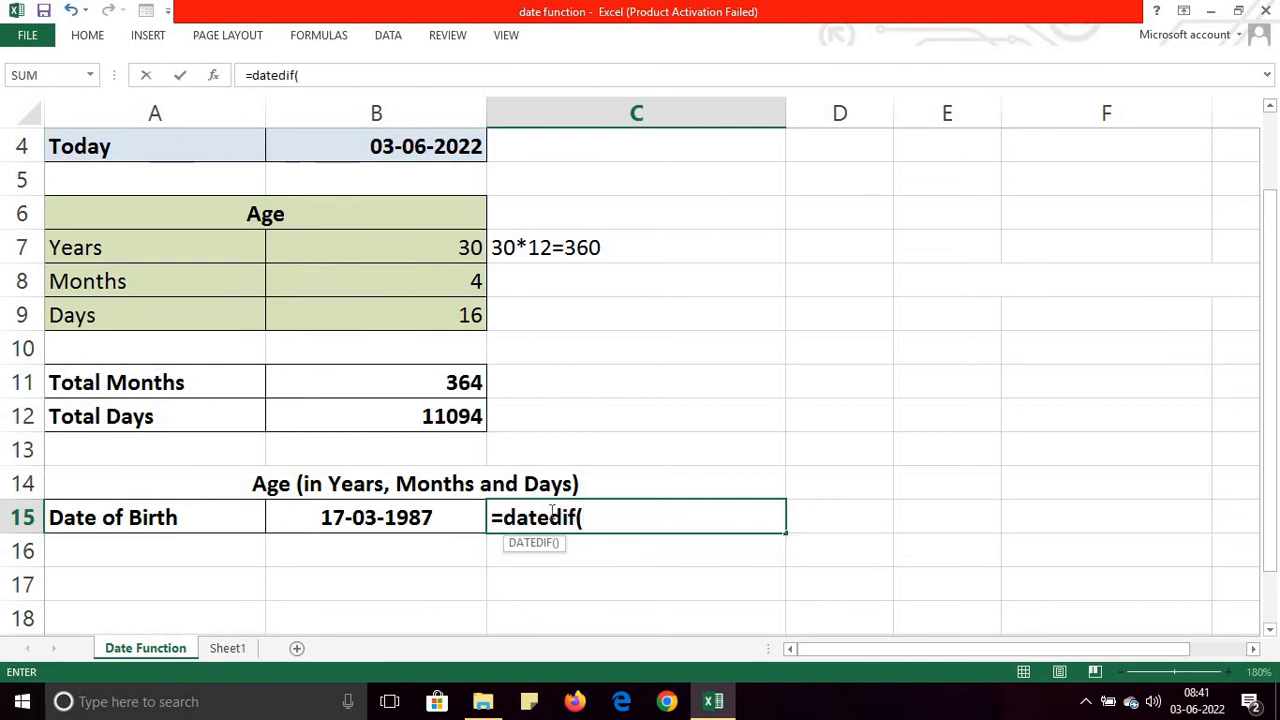
left_click(448, 516)
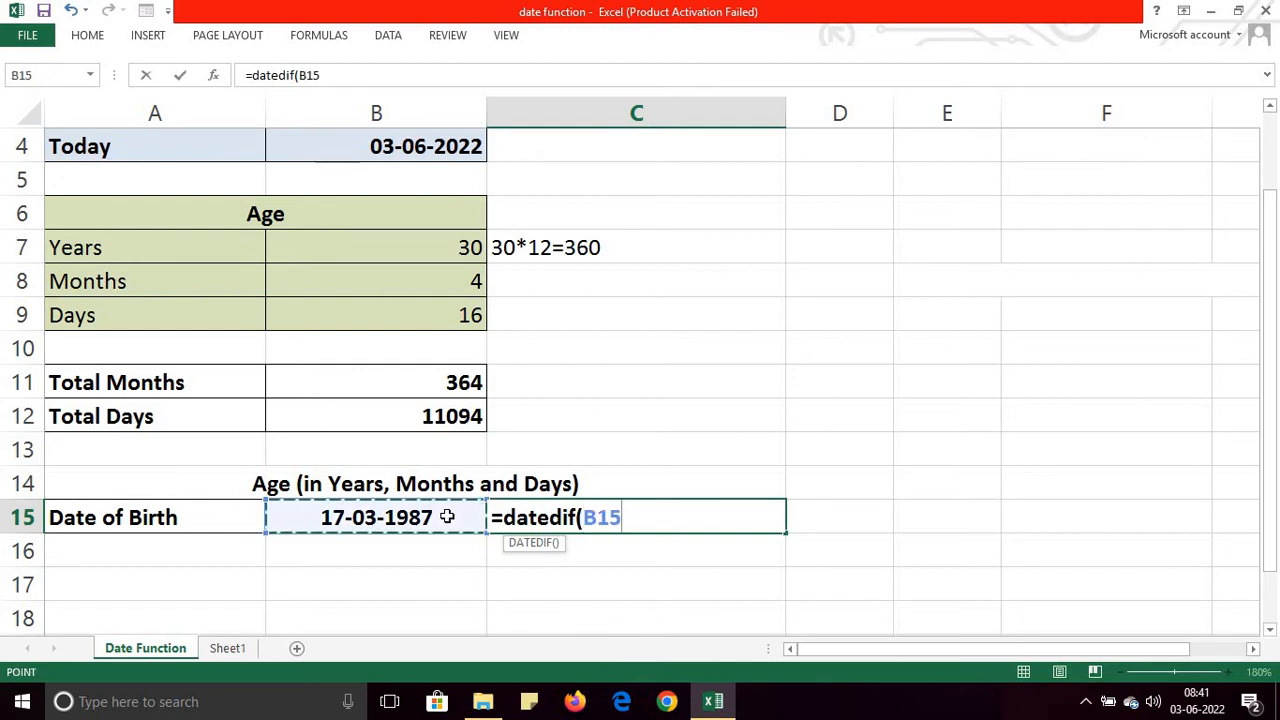
type(",")
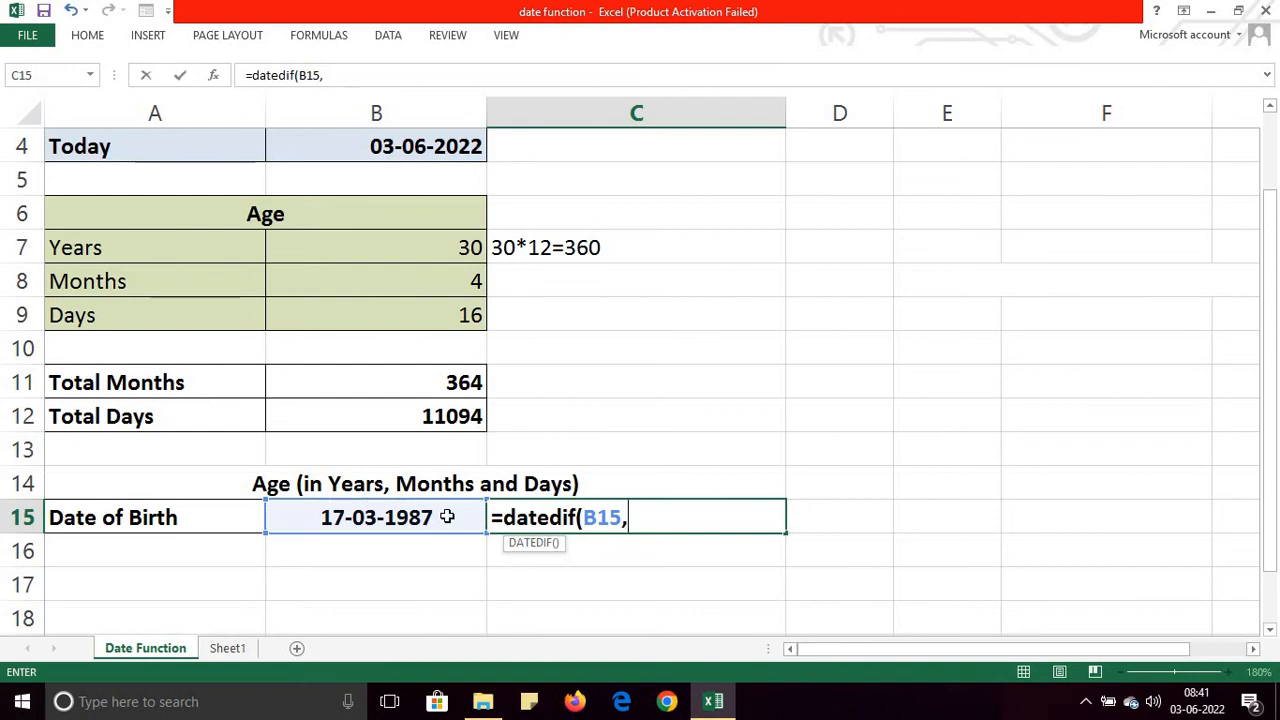
left_click(435, 148)
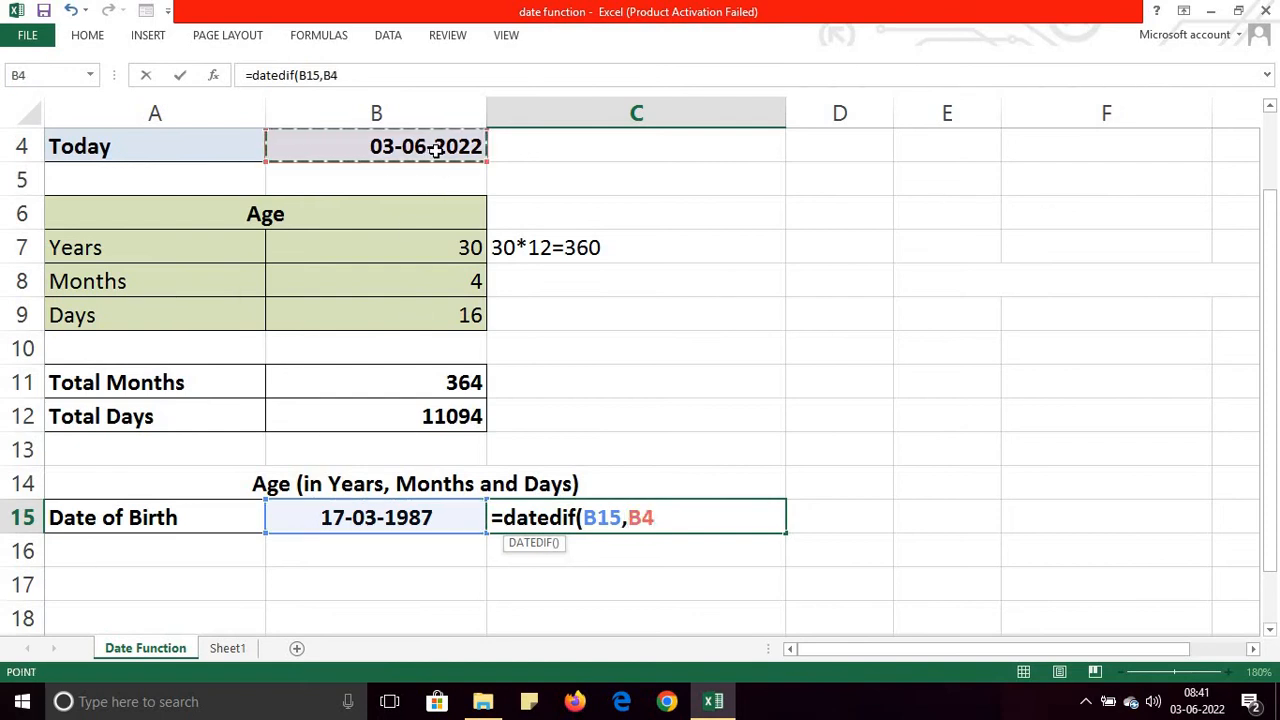
type(",")
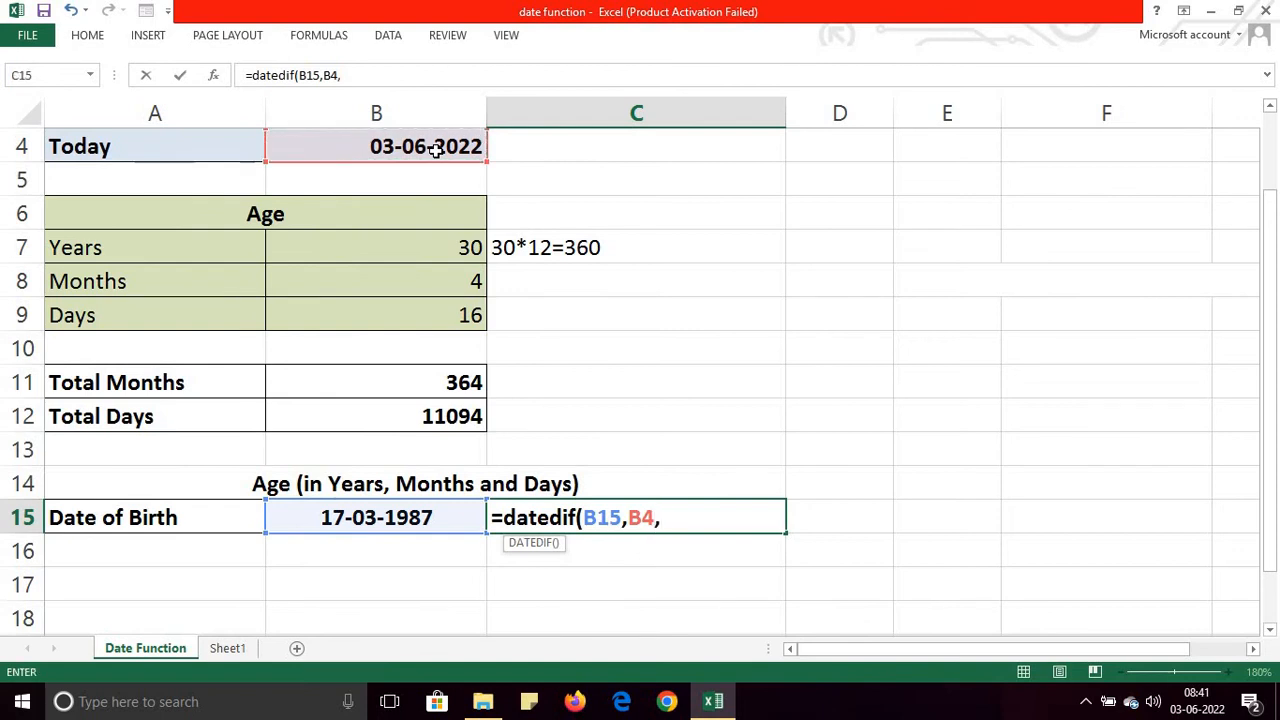
type("\"Y\")")
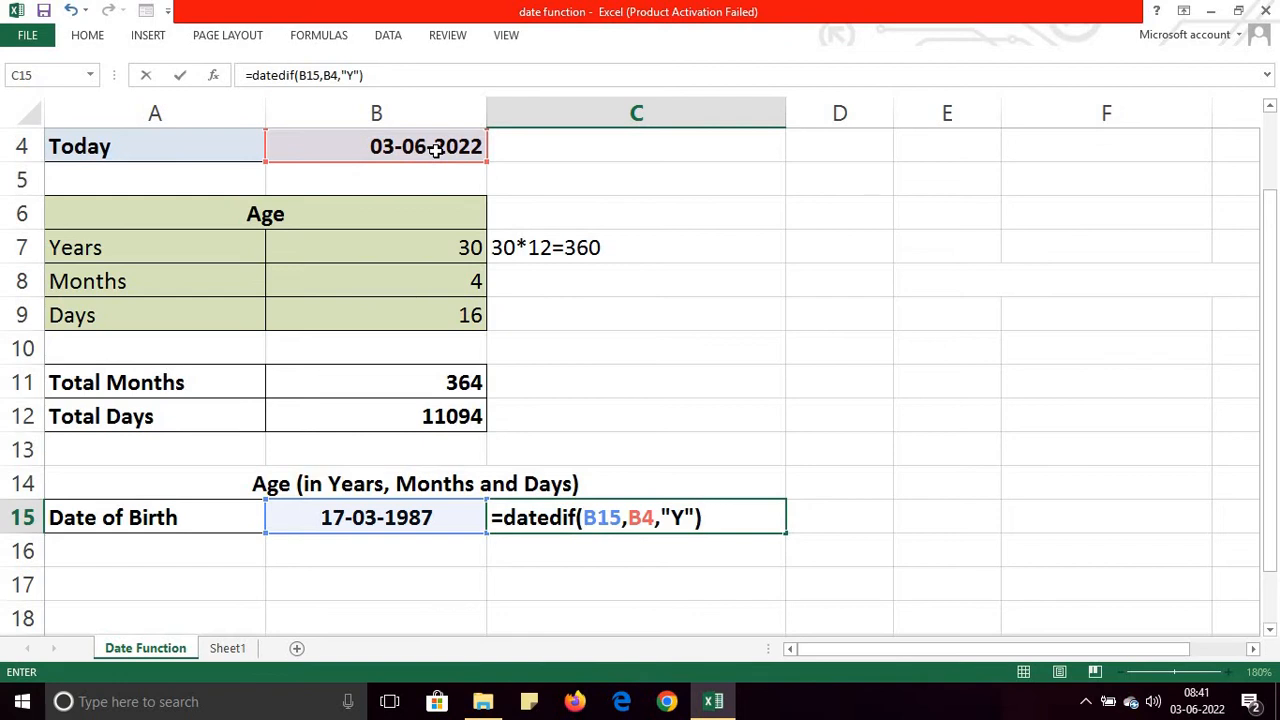
type(" & \" Years")
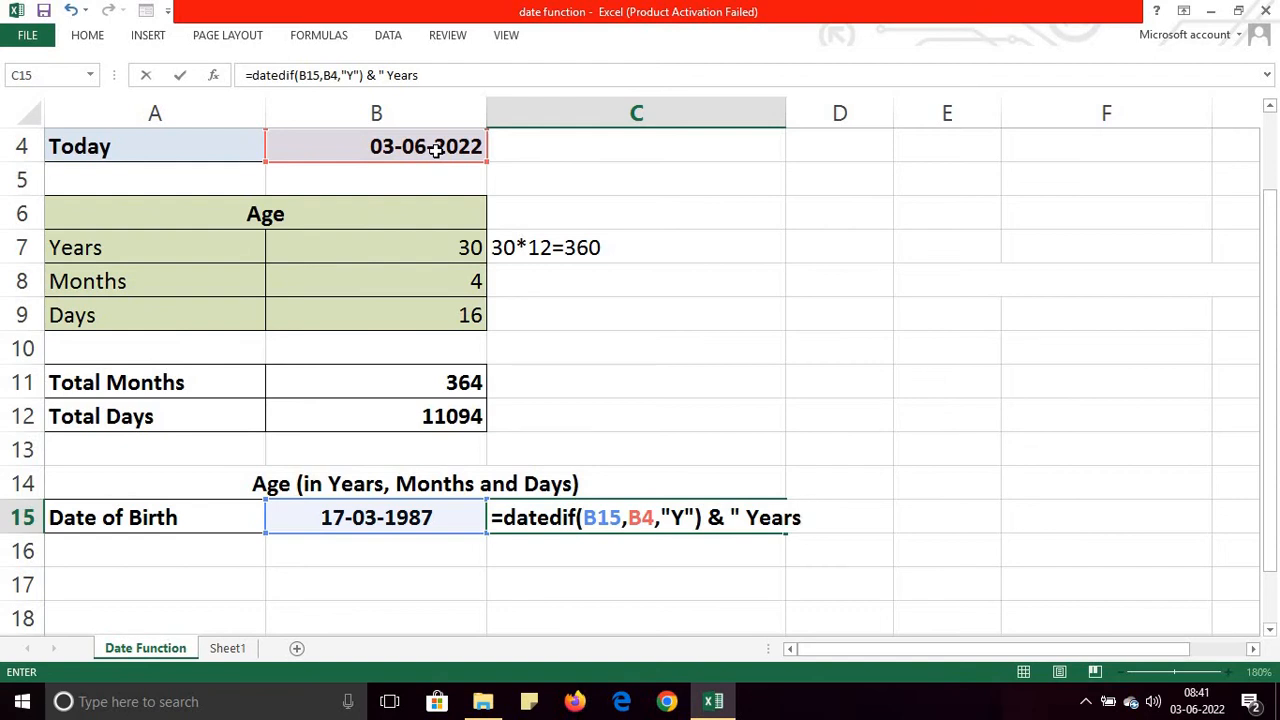
type(", \"")
- Extend the C15 formula with the months part: datedif(B15,B4,"YM") & " Months, "
type("da")
type("te")
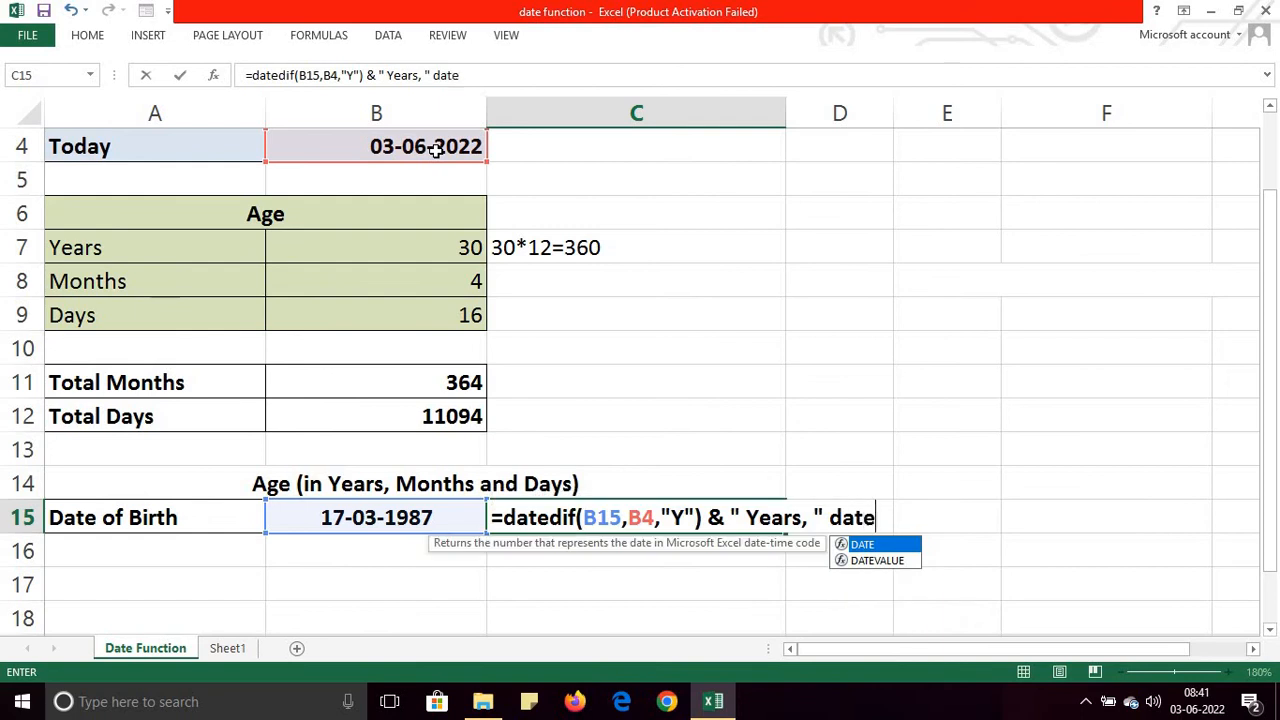
type("dif")
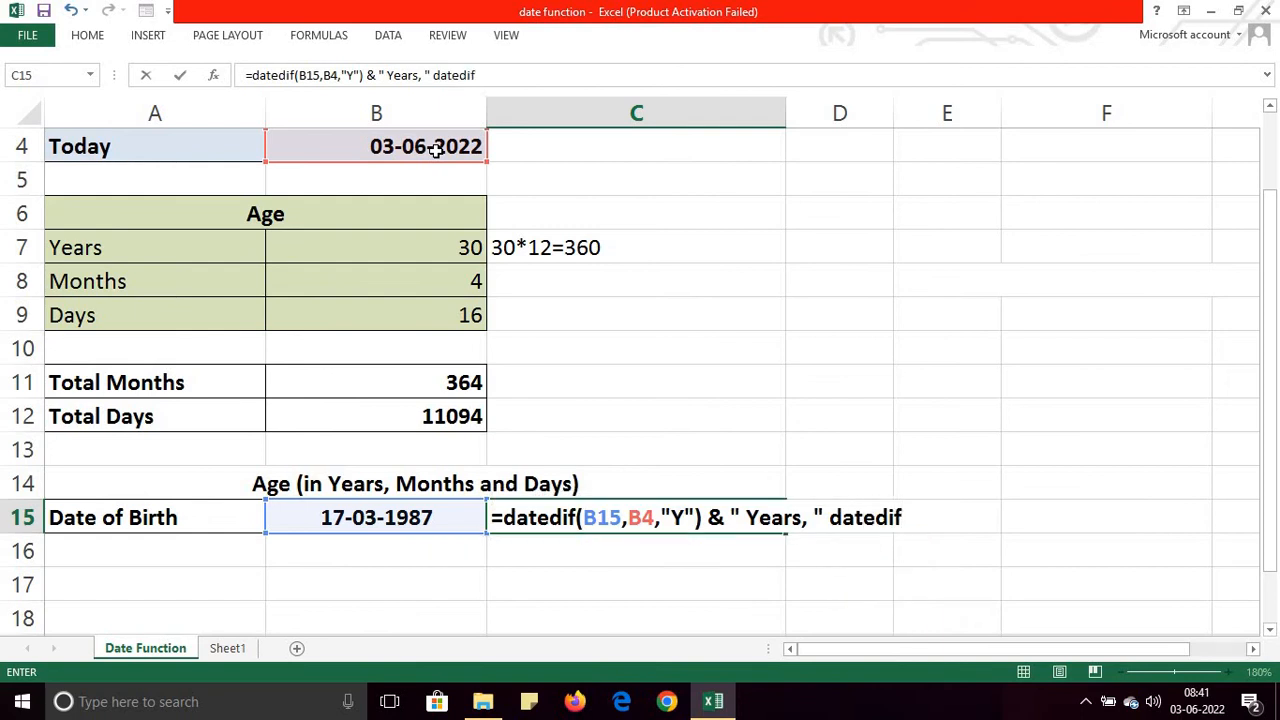
type("(")
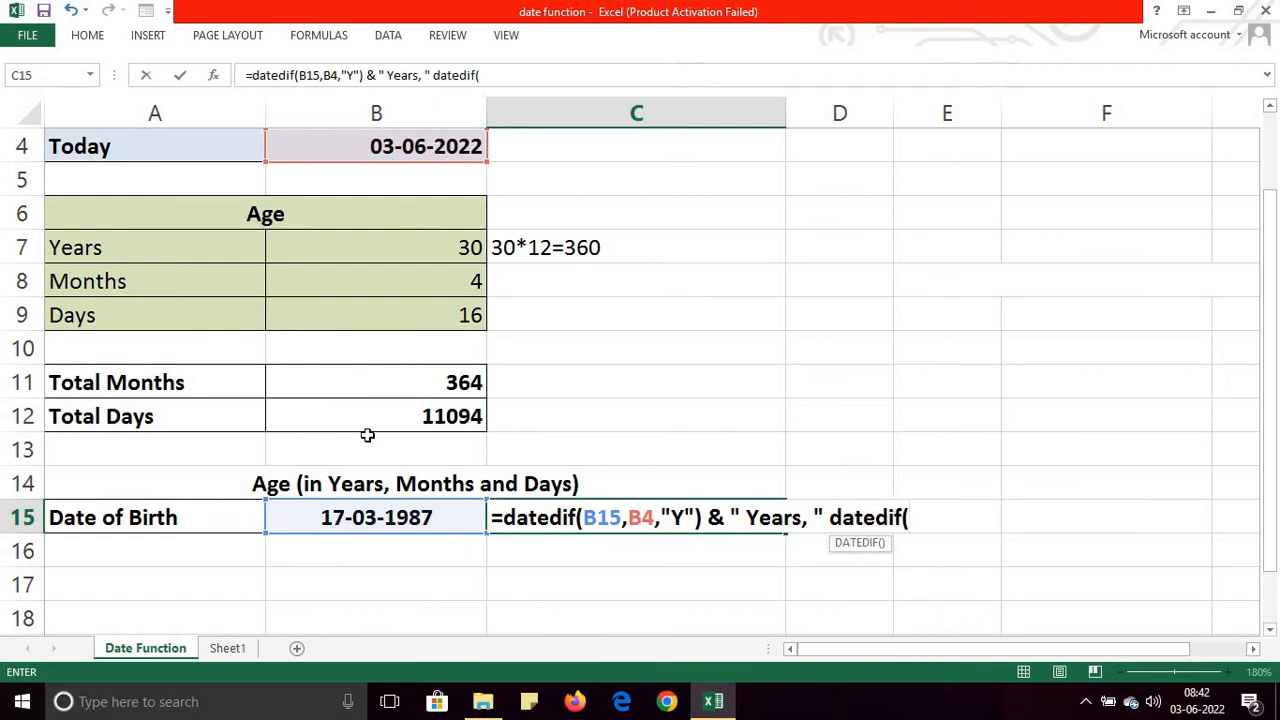
left_click(385, 518)
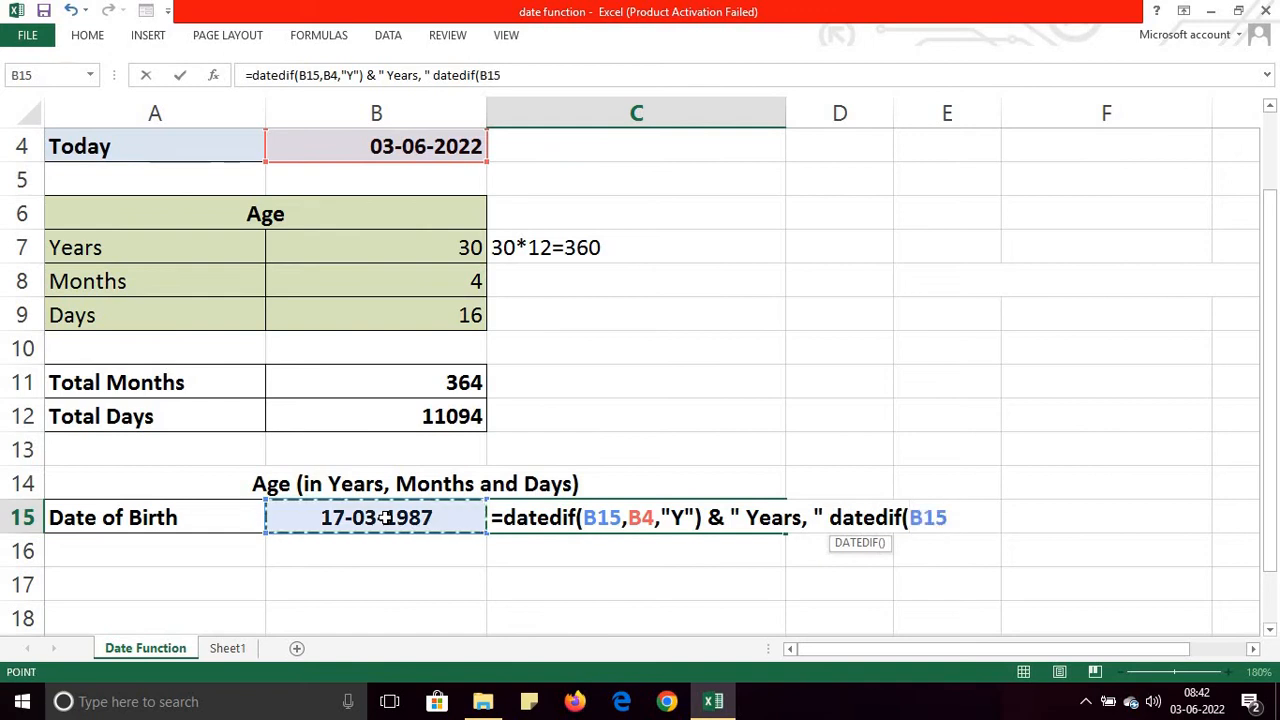
type(",")
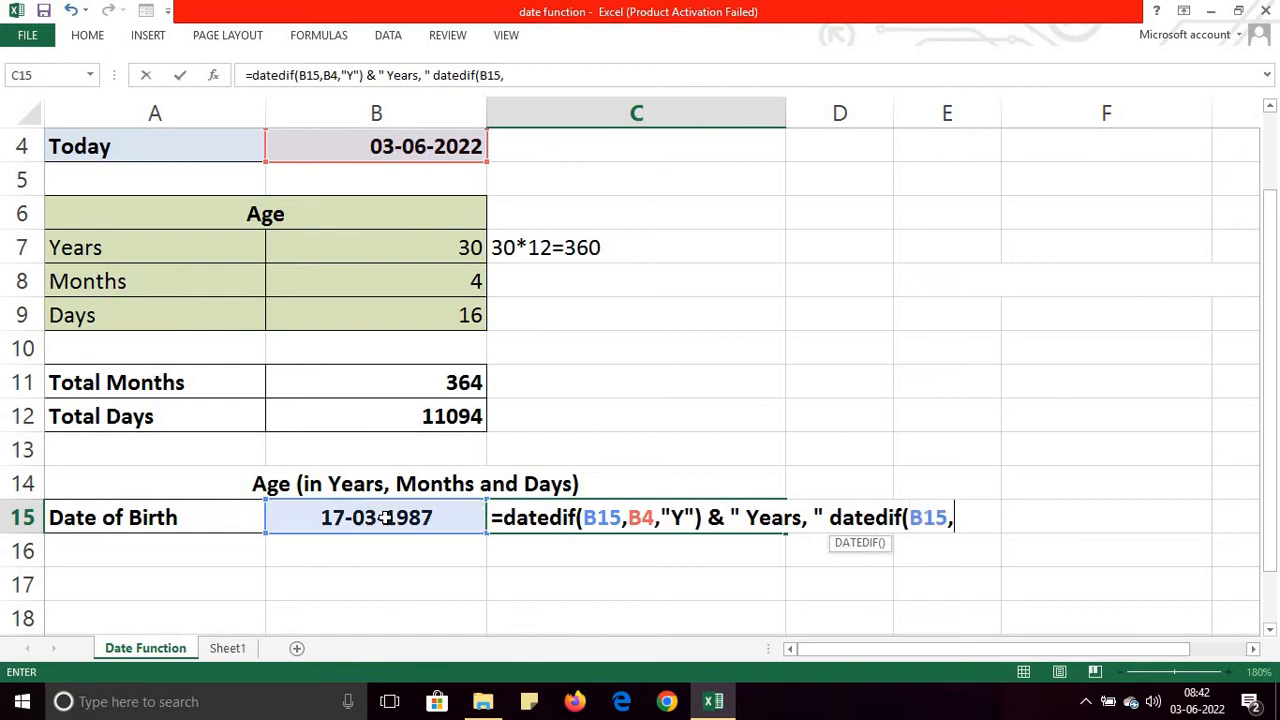
left_click(400, 147)
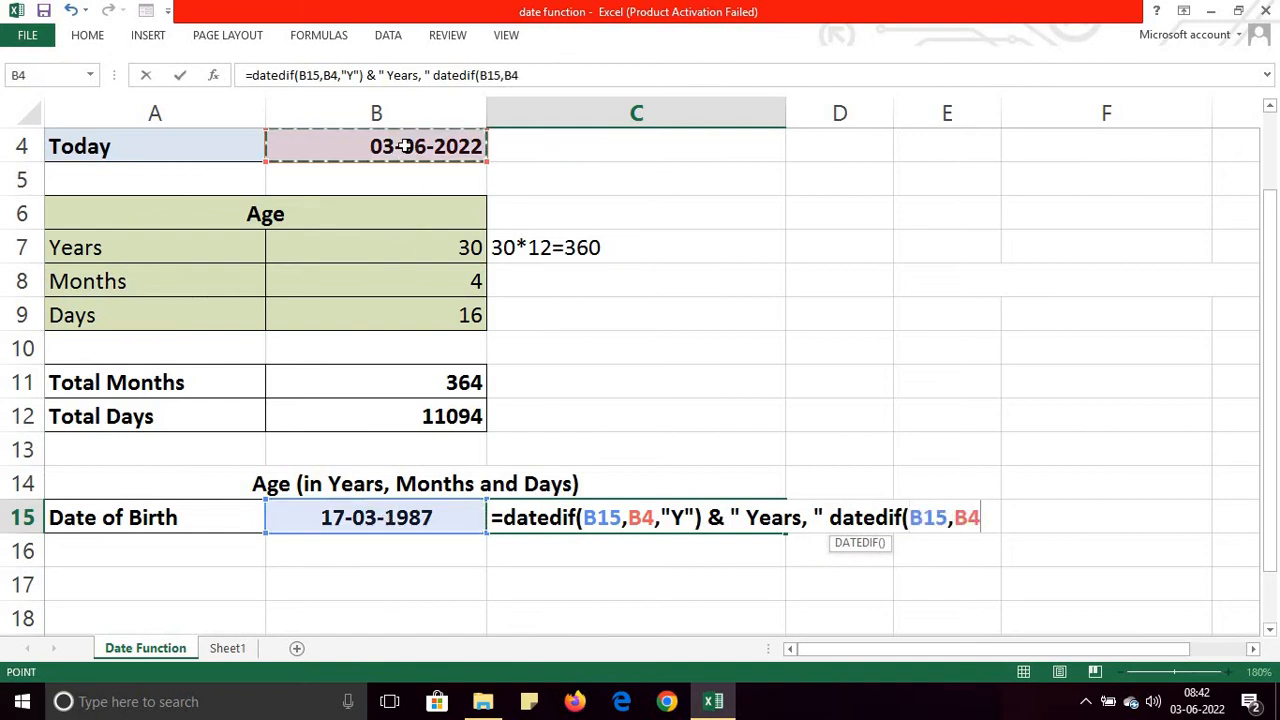
type(",")
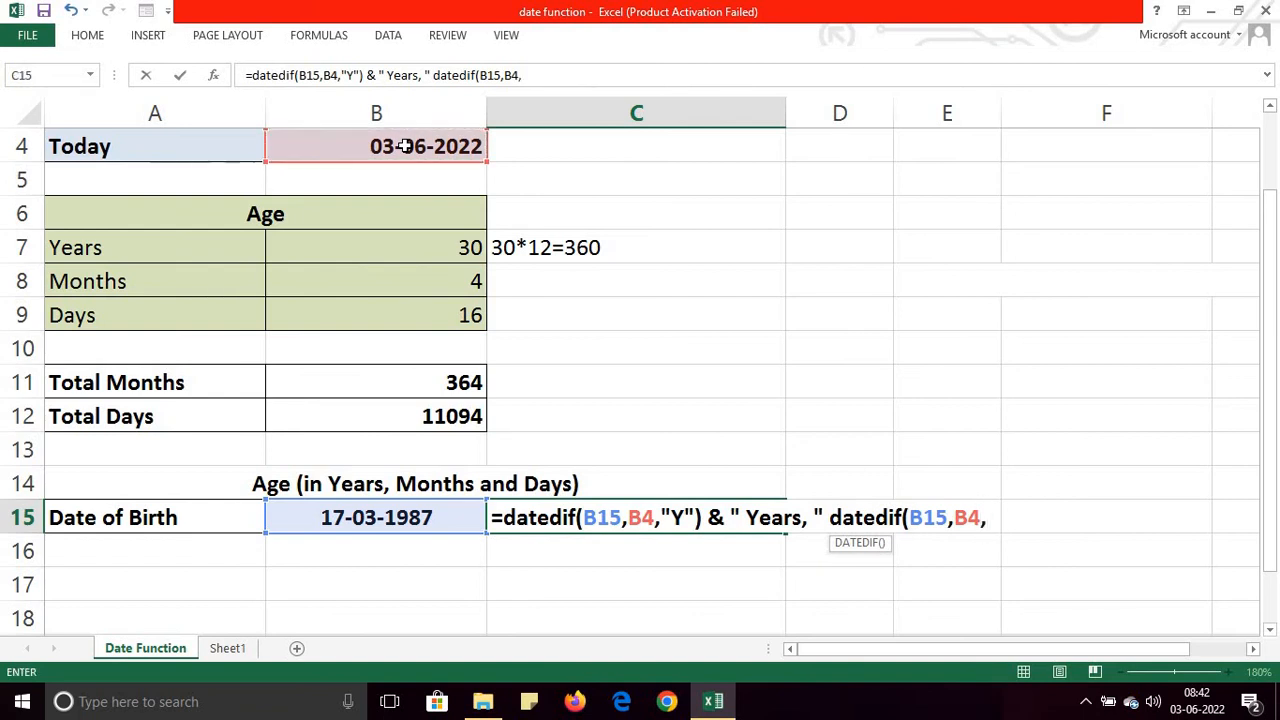
type("\"YM\"")
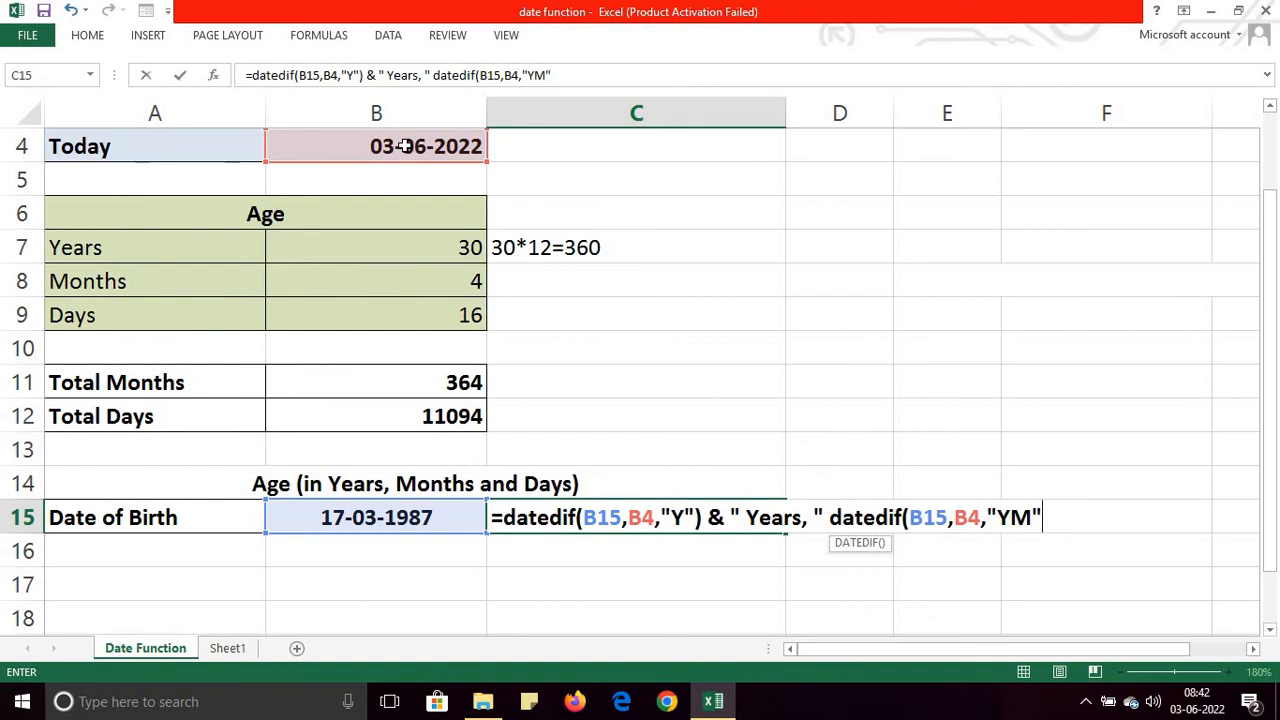
type(")")
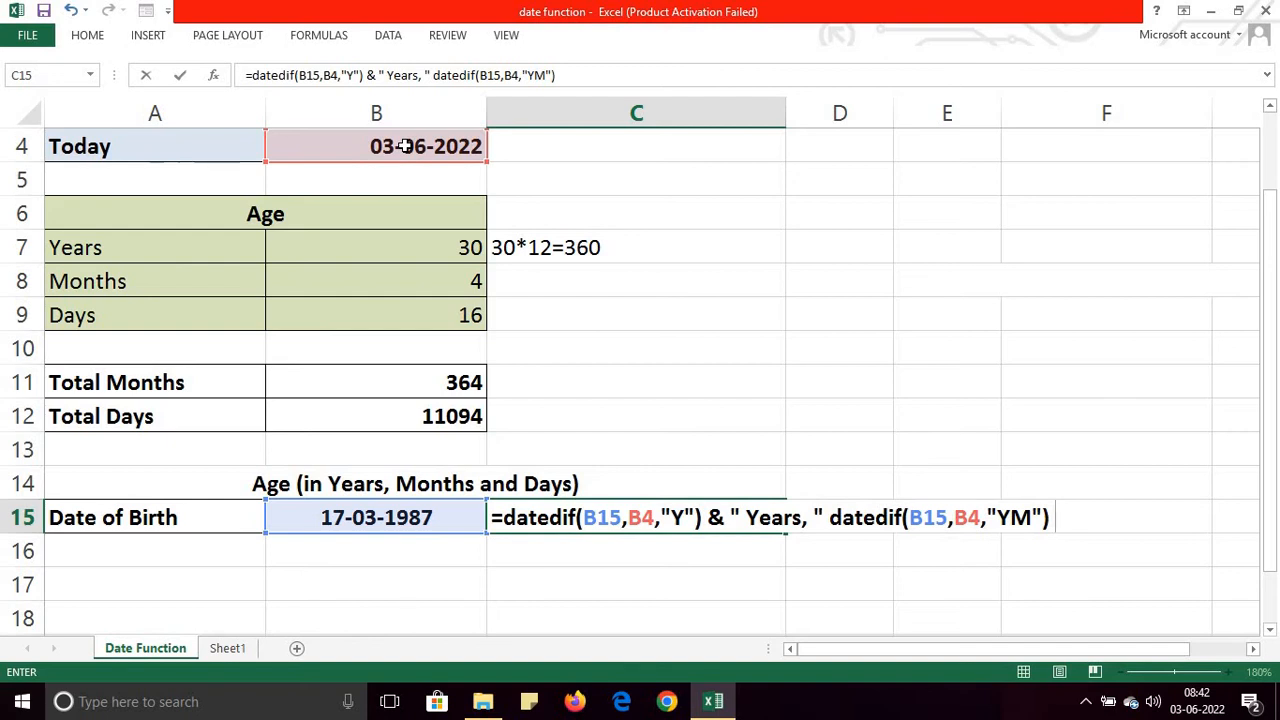
type(" & \" Months")
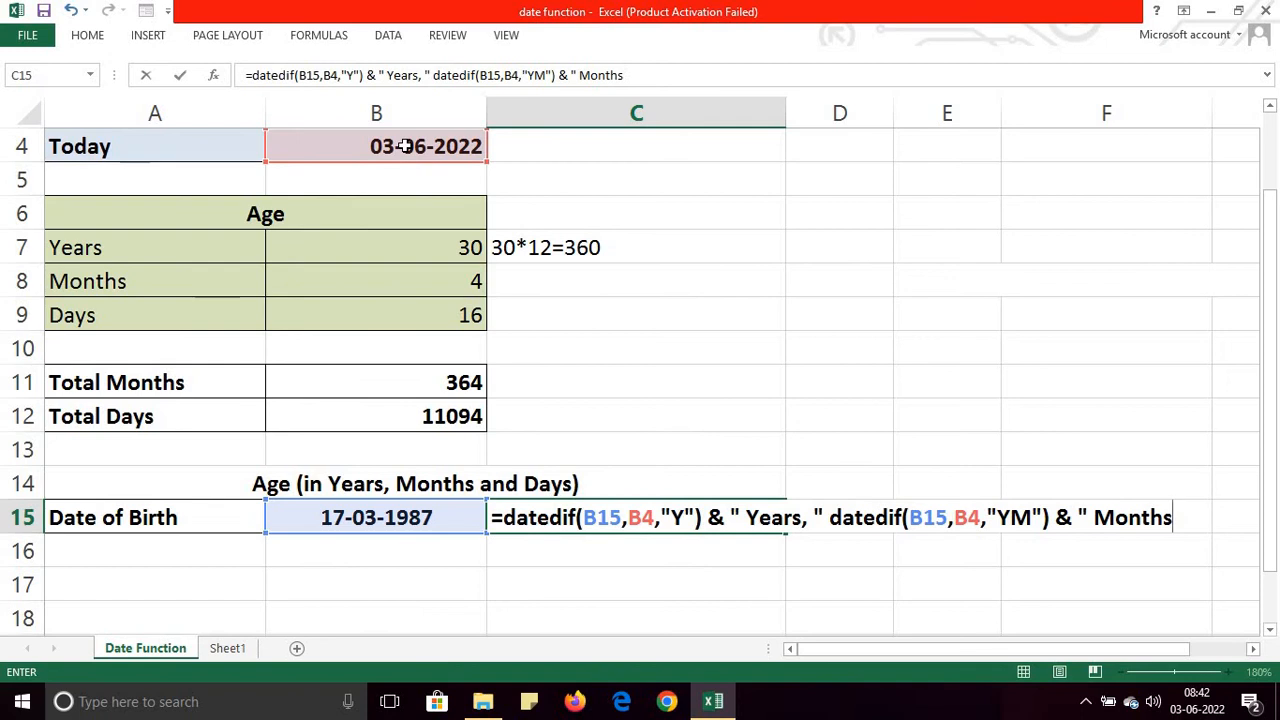
type(", \"")
- Add the days part to the end of the C15 formula: datedif(B15,B4,"MD") & "Days"
type("date")
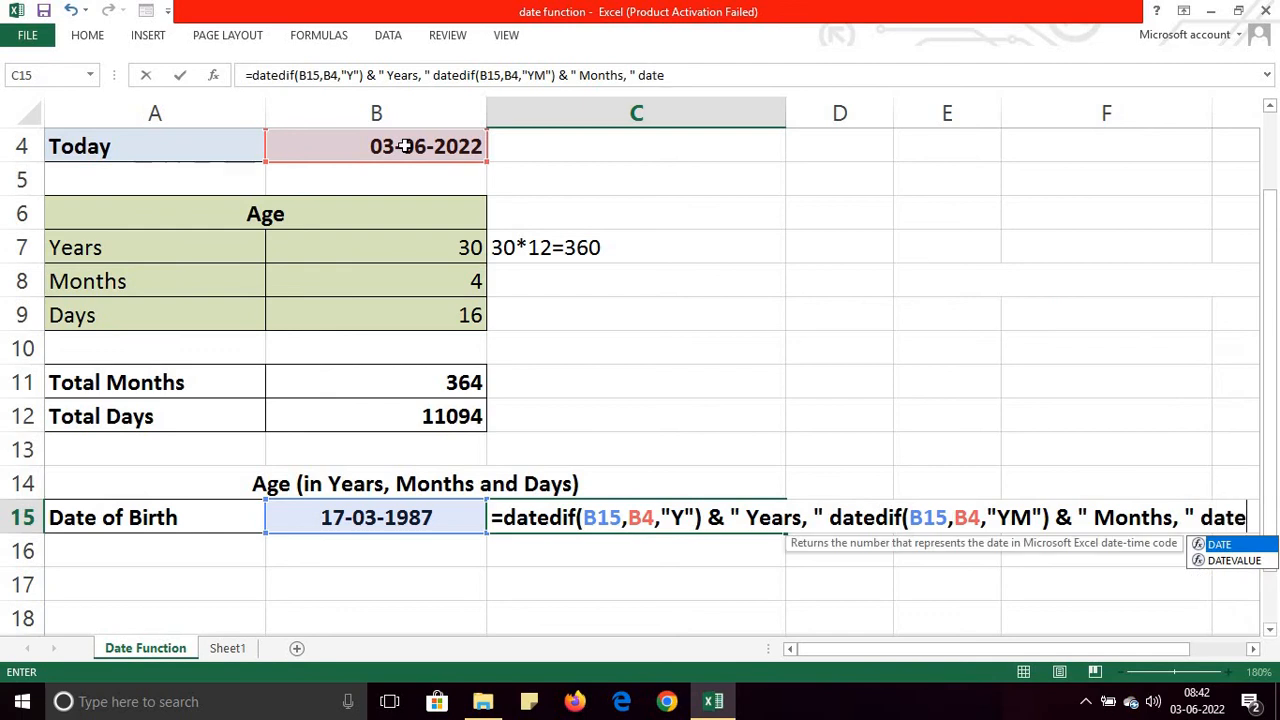
type("dif")
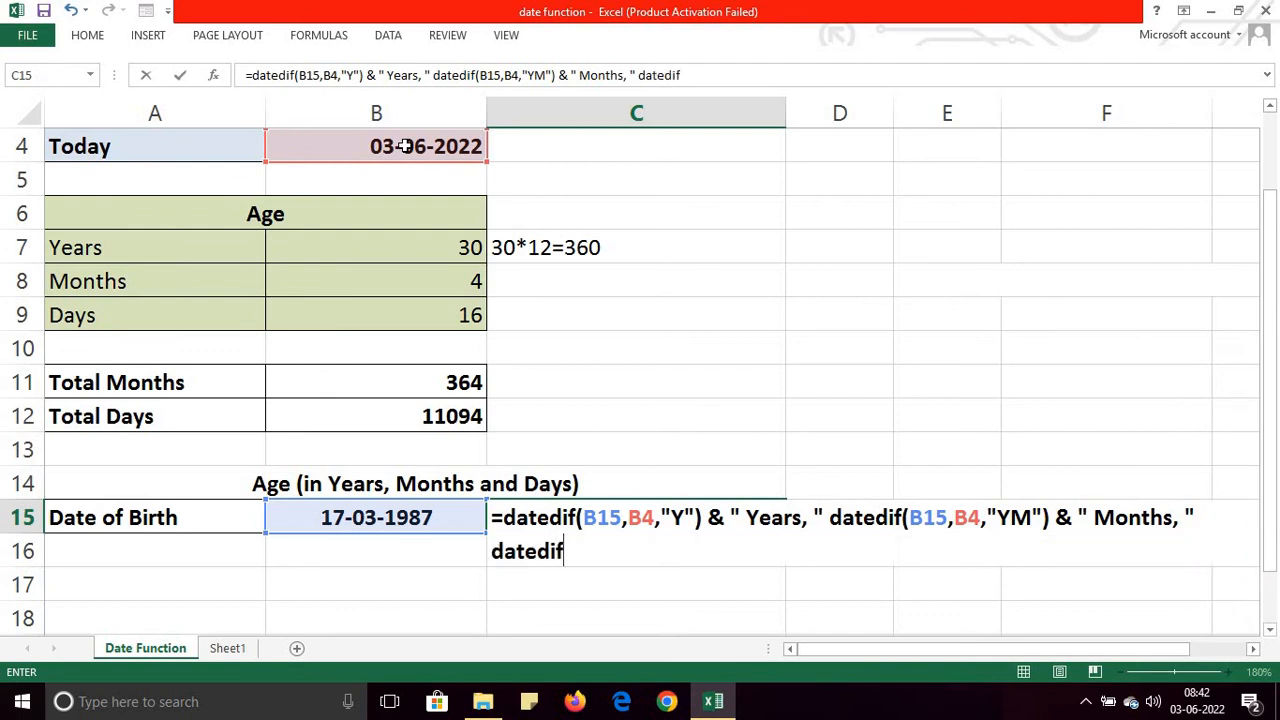
type("(")
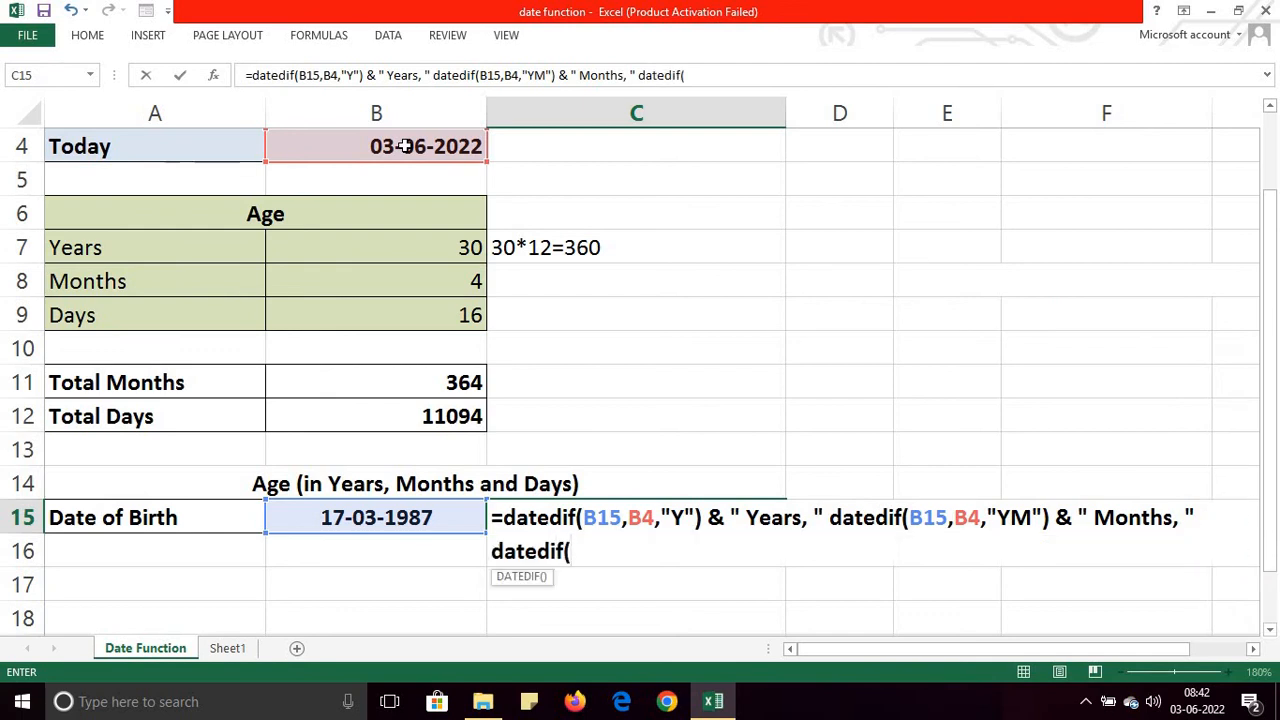
left_click(382, 510)
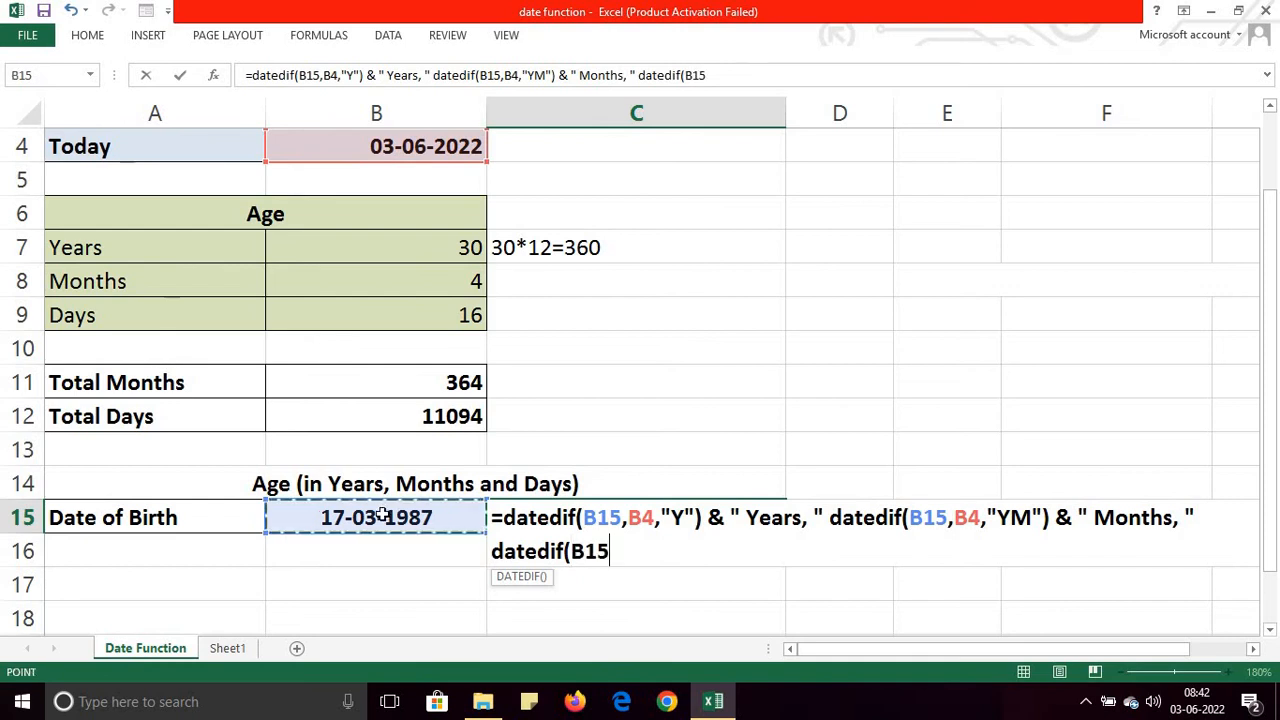
type(",")
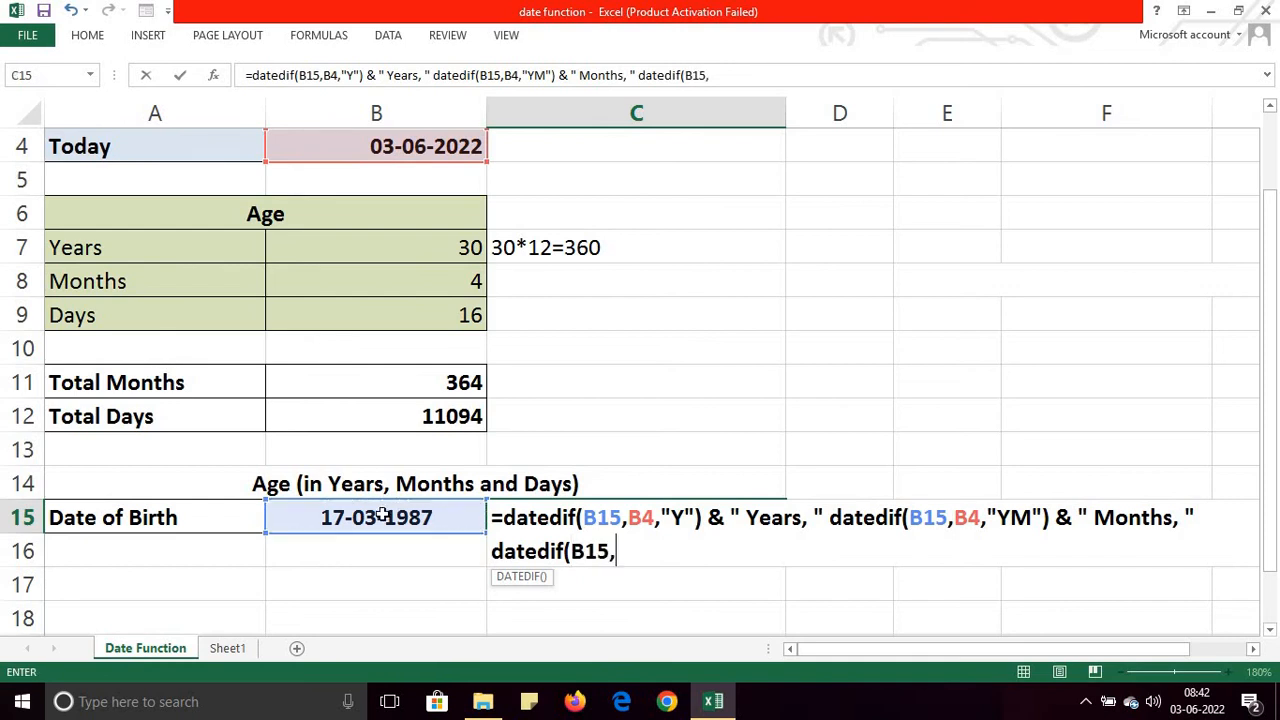
left_click(437, 148)
type(",")
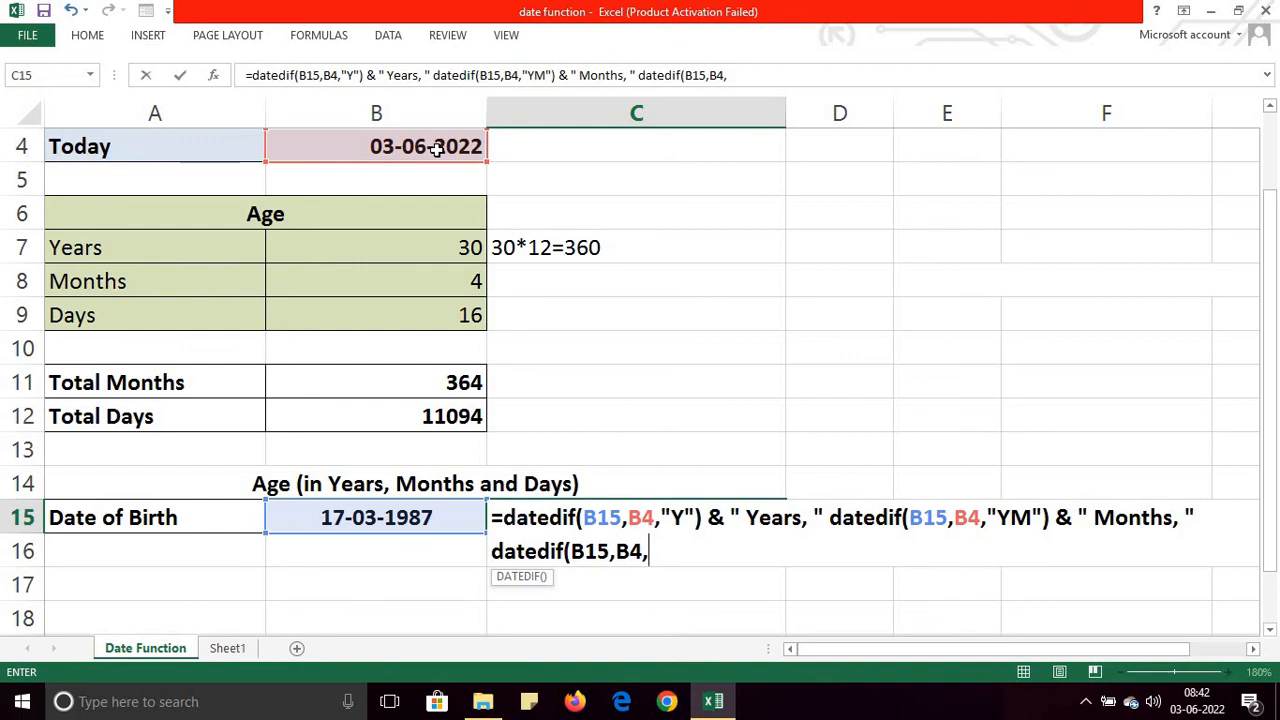
type("\"MD")
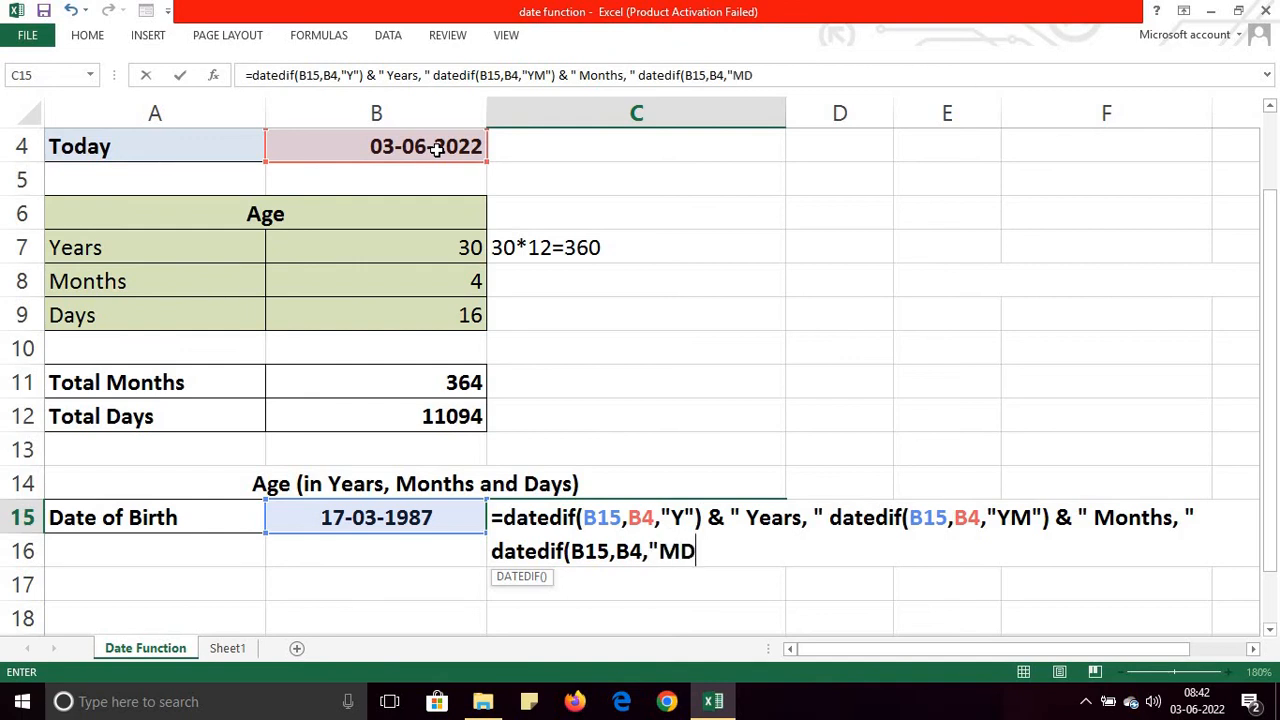
type("\")")
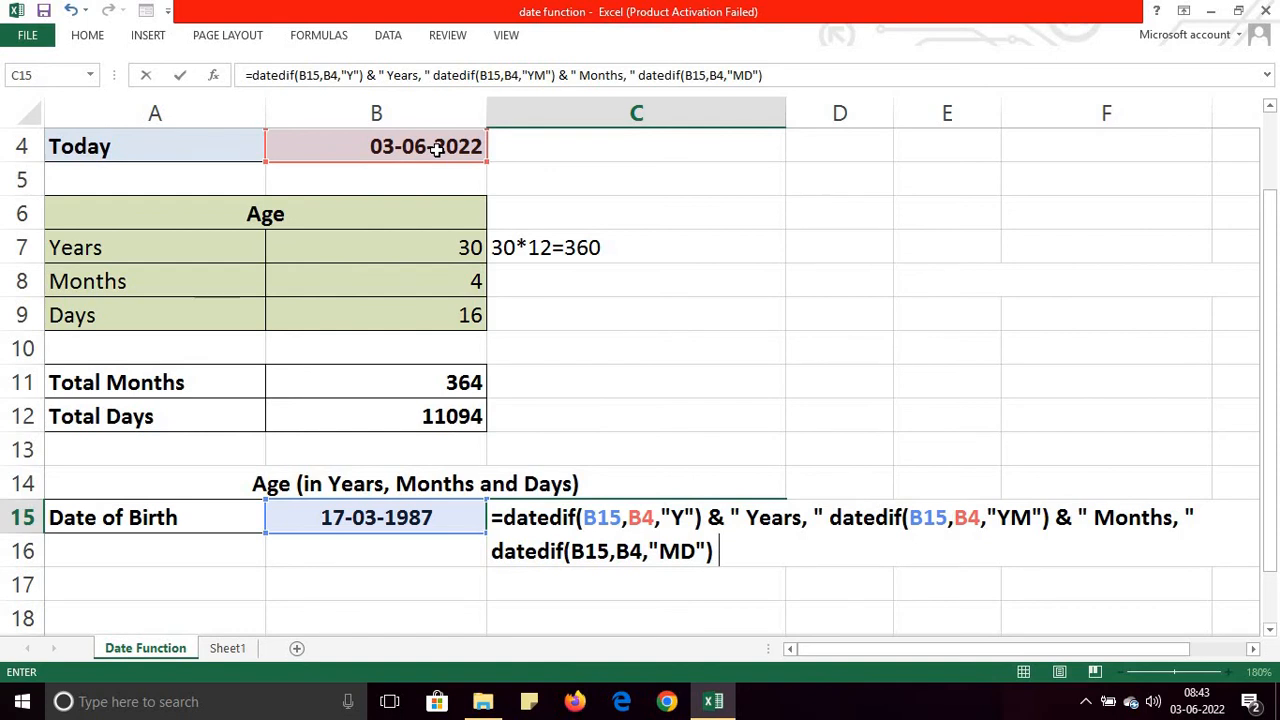
type(" & \"")
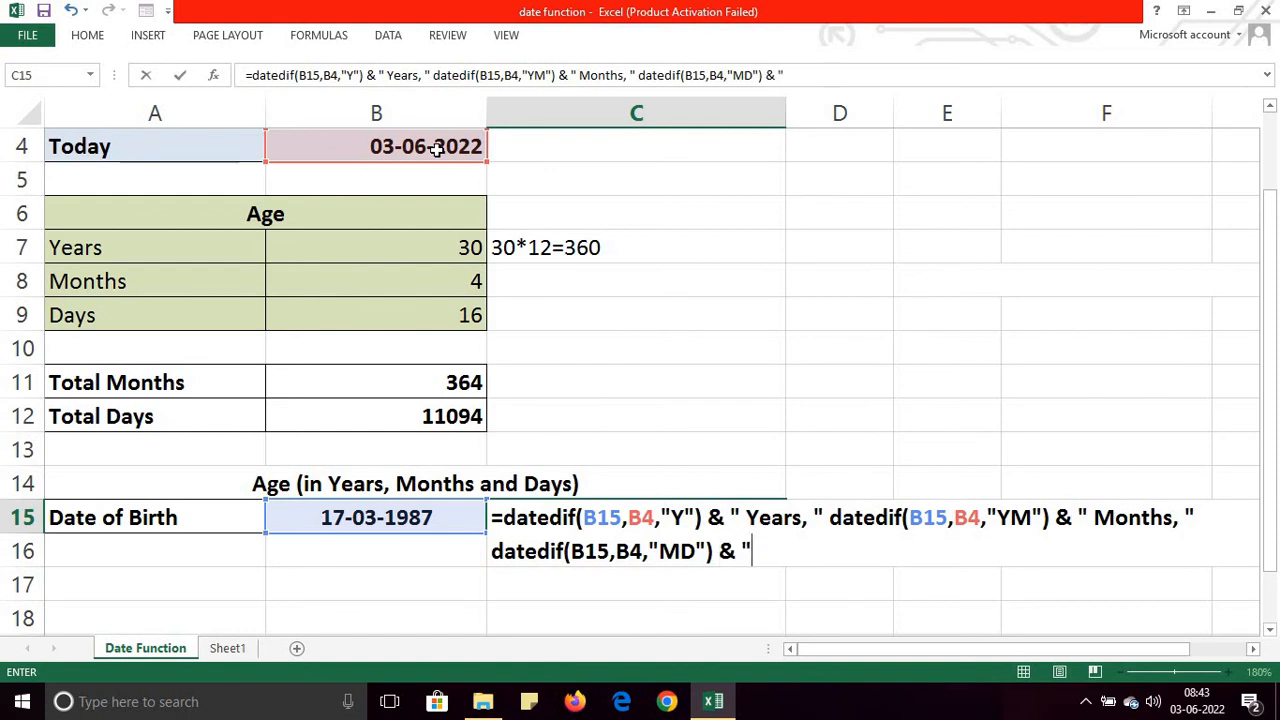
type("Days\"")
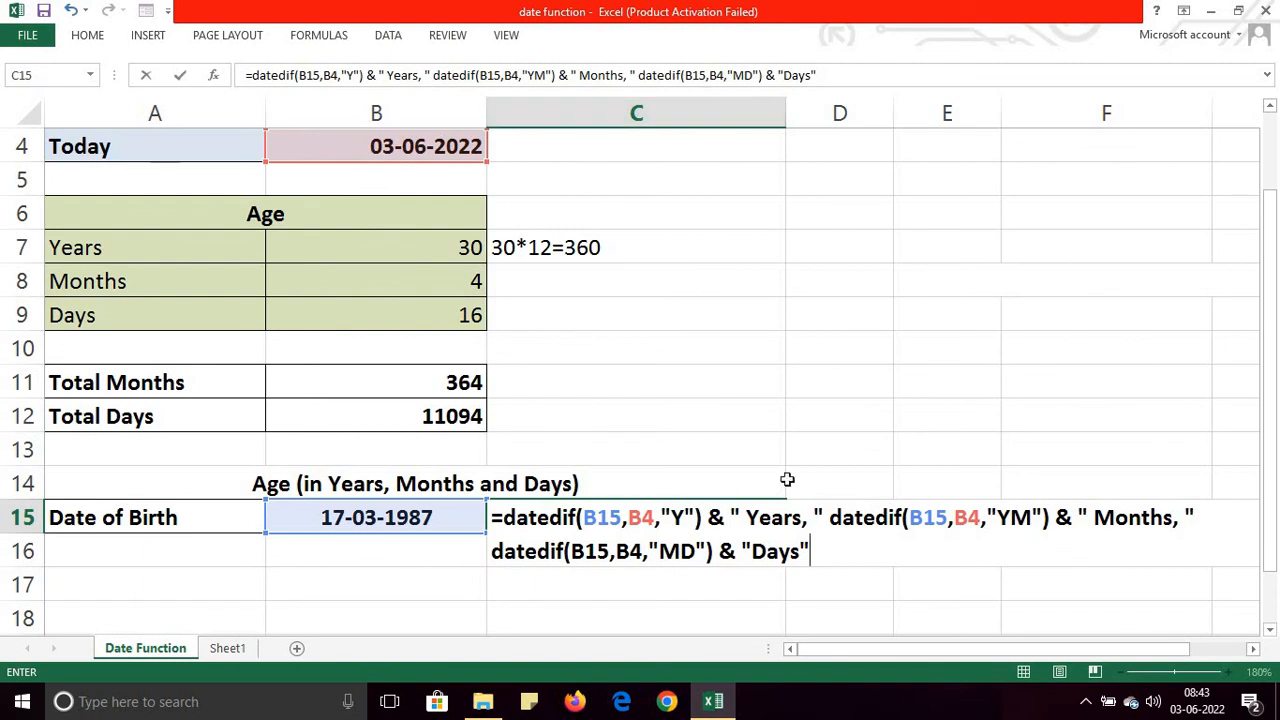
- Insert the missing & operators before the second and third datedif parts of the C15 formula and enter it
left_click(831, 519)
type("&")
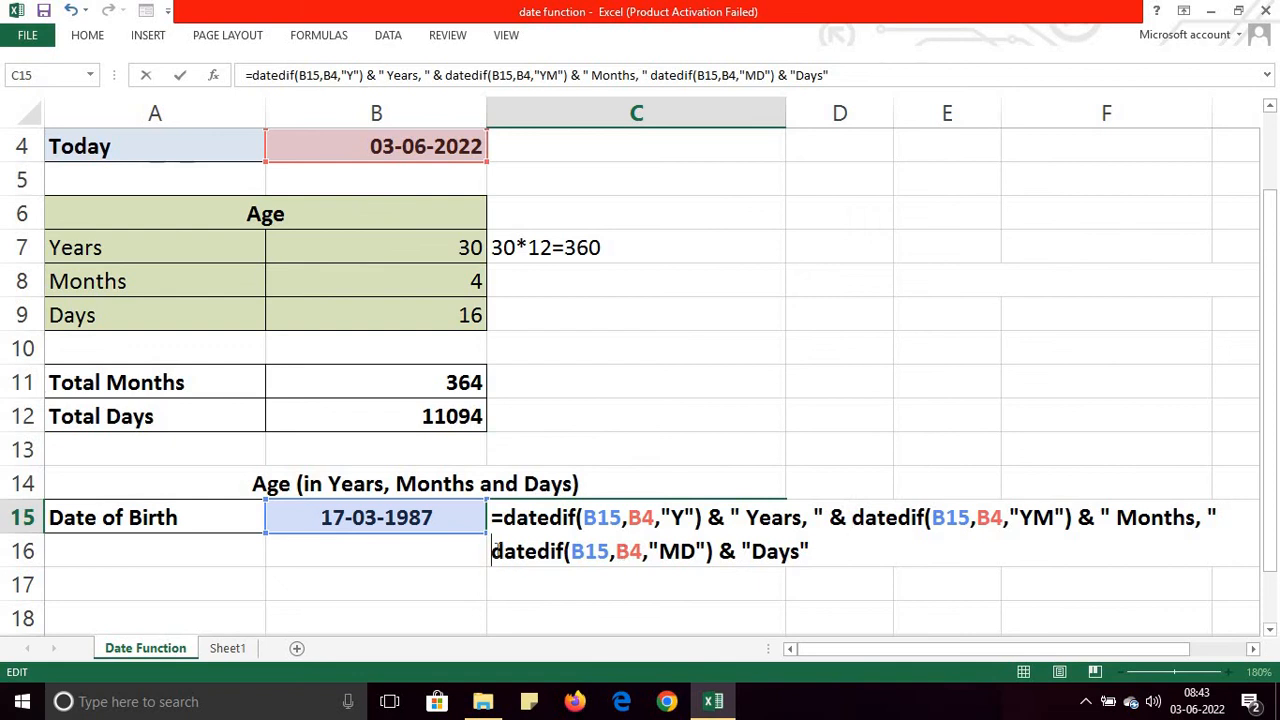
type("&")
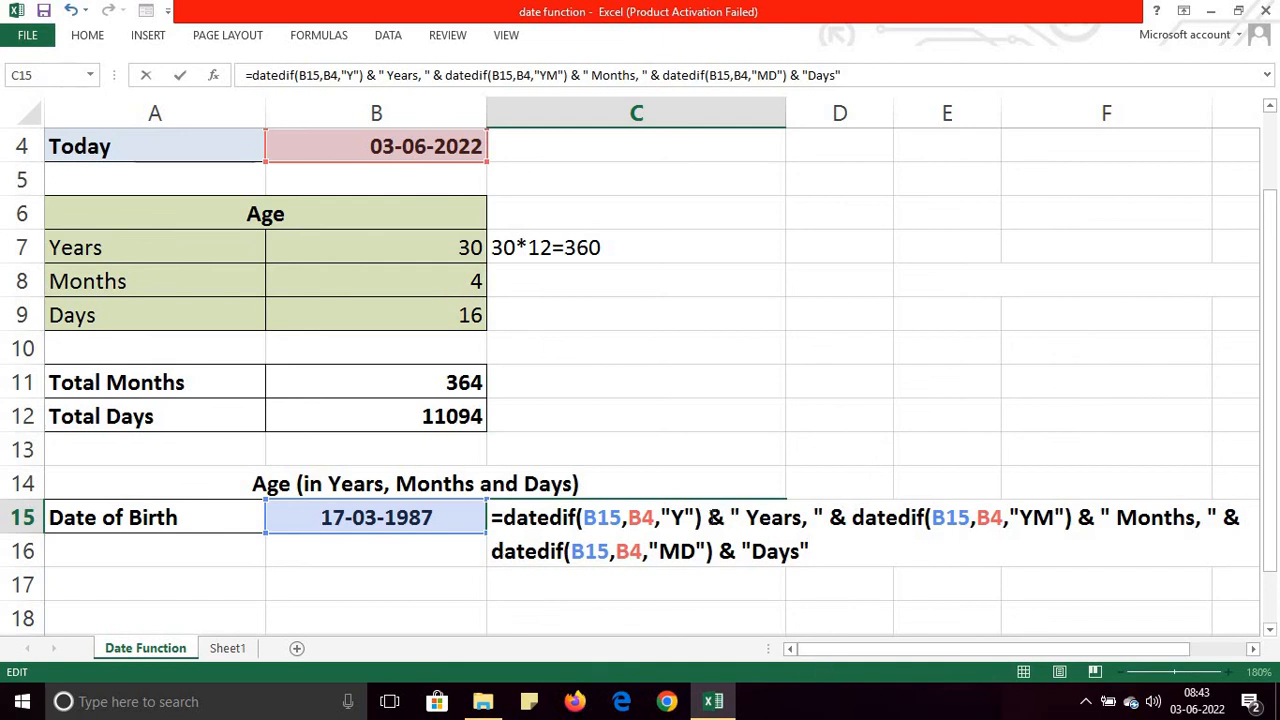
left_click(843, 559)
key("Return")
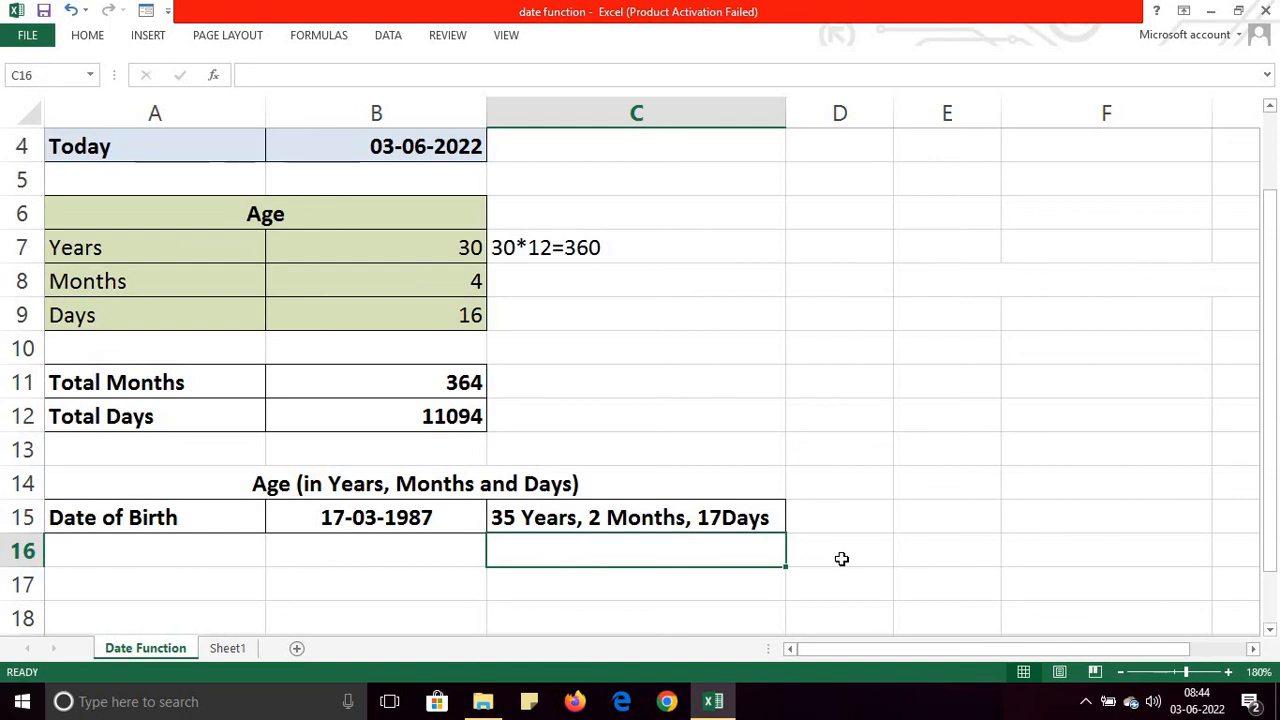
- Add a space before Days in the last text part of the C15 formula, making it " Days"
left_click(722, 512)
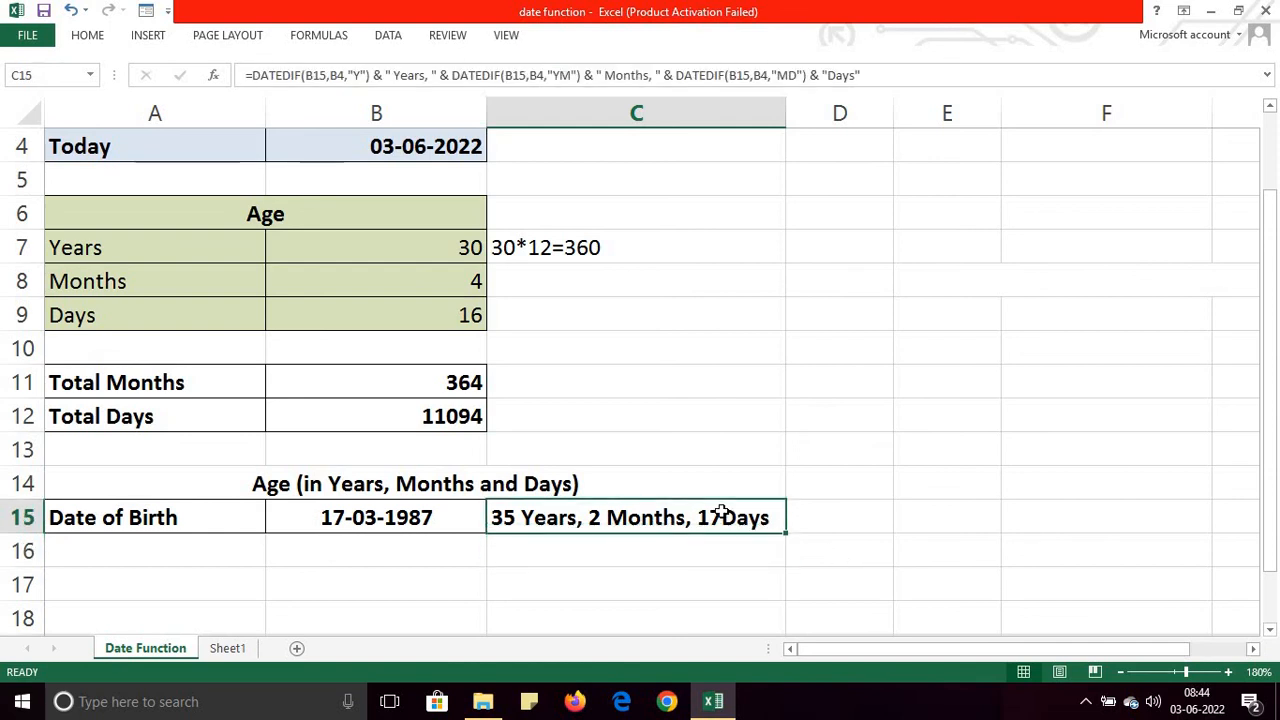
left_click(827, 75)
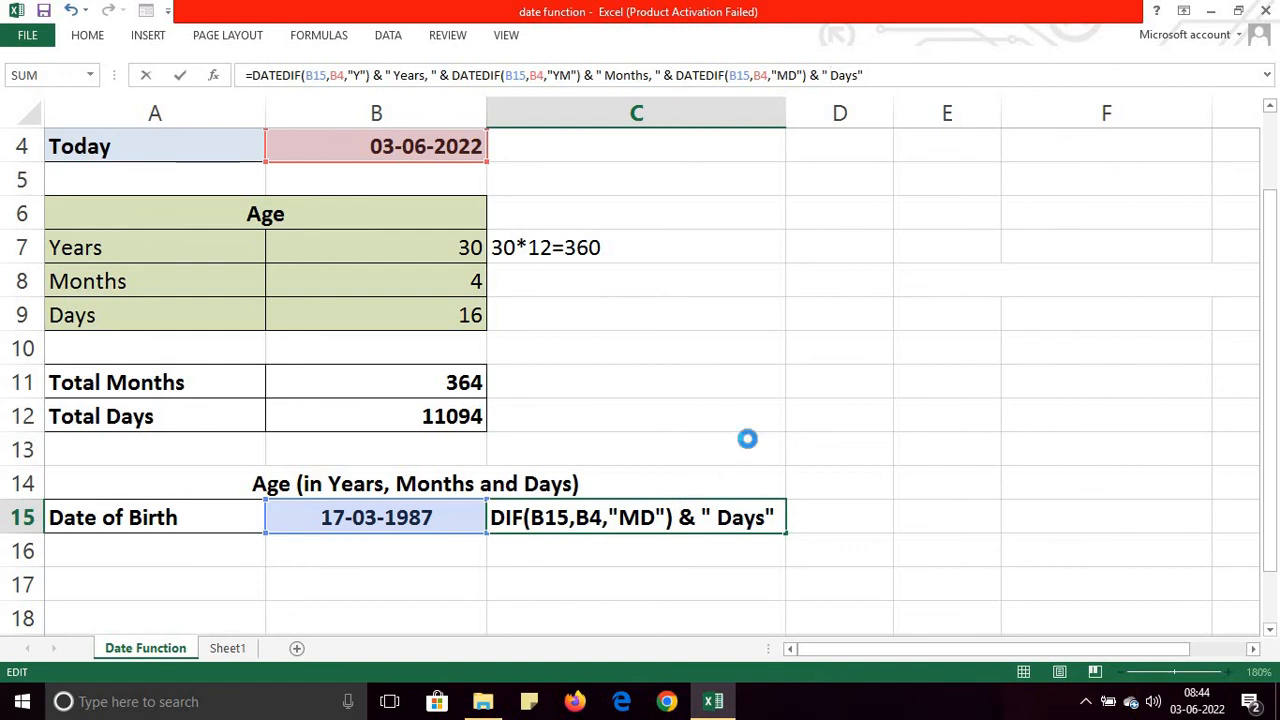
key("ctrl+Return")
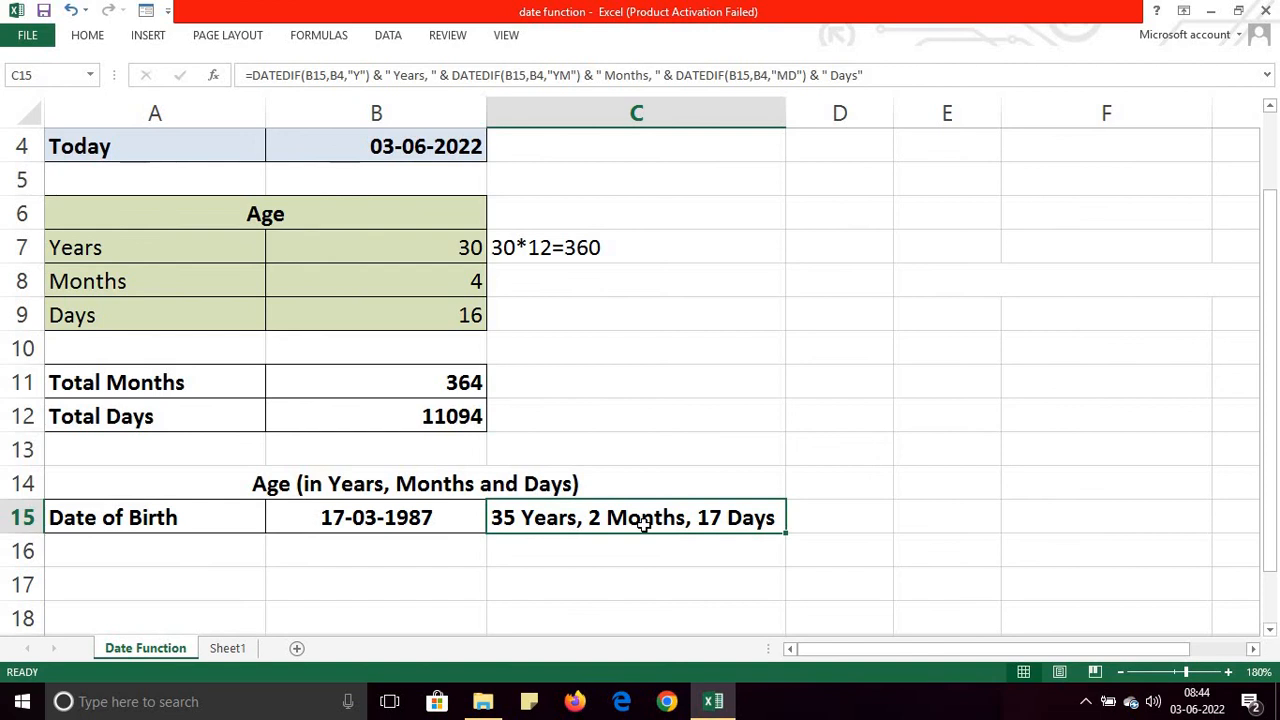
- Replace the day, month and year of the date of birth in B15, and select the combined age in C15
double_click(342, 518)
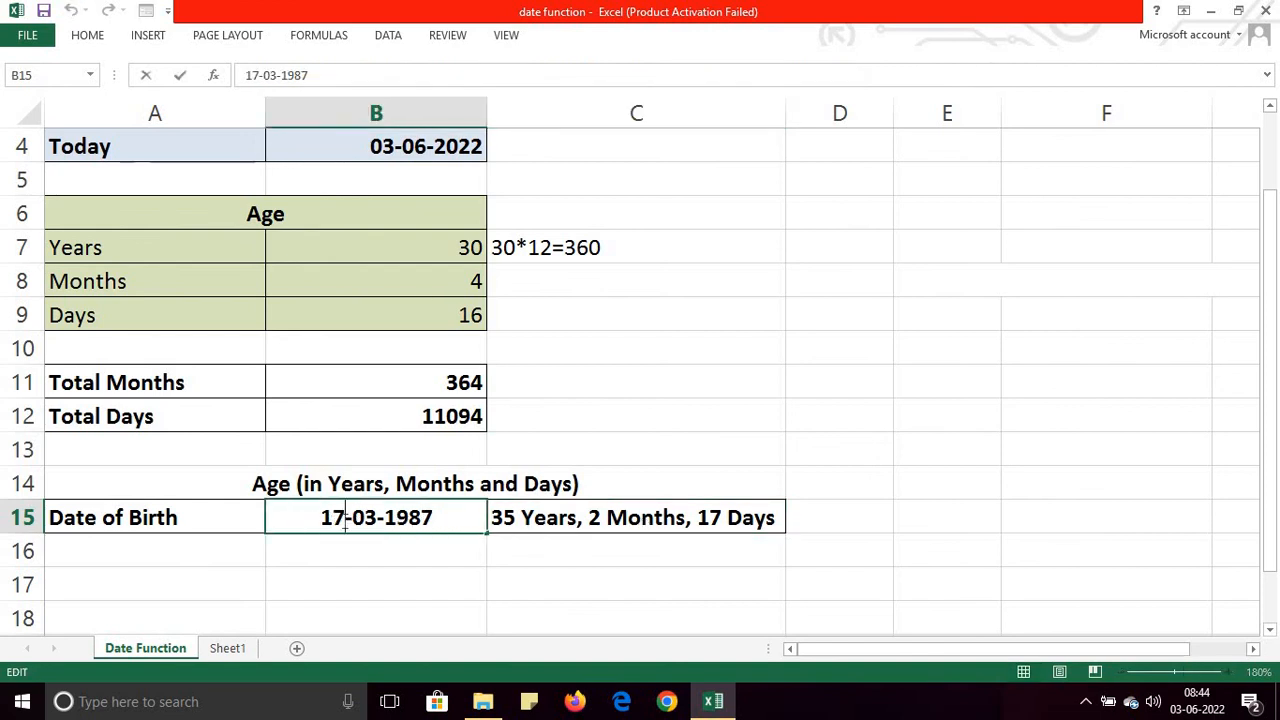
key("BackSpace")
key("BackSpace")
type("3")
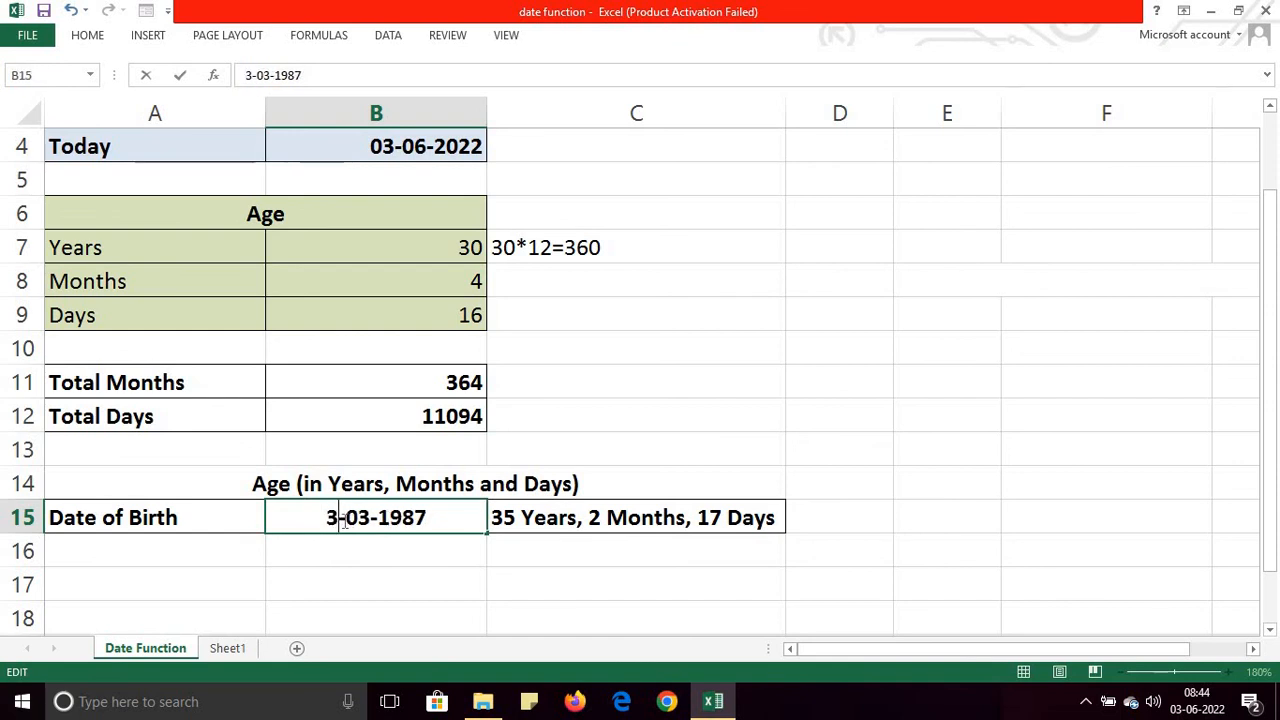
key("BackSpace")
type("12")
key("Right")
key("Right")
key("Right")
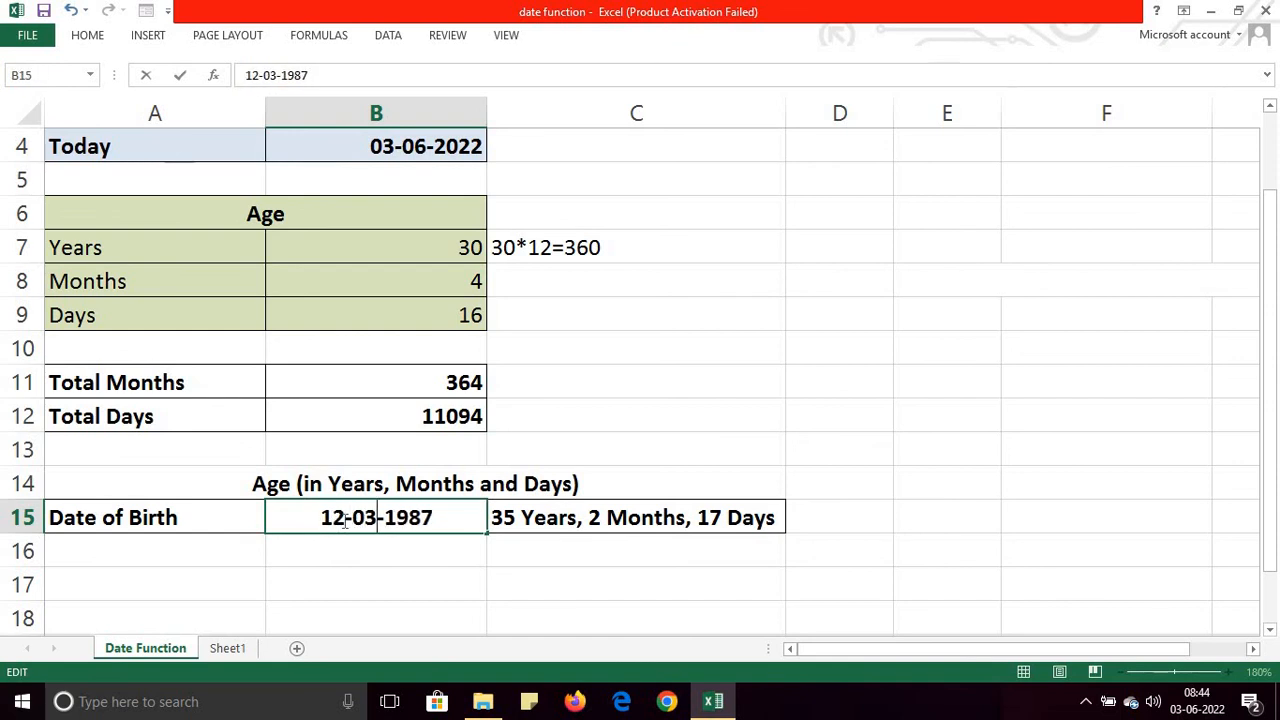
key("BackSpace")
type("5")
key("Right")
key("Right")
key("Right")
key("Right")
key("Right")
key("BackSpace")
key("BackSpace")
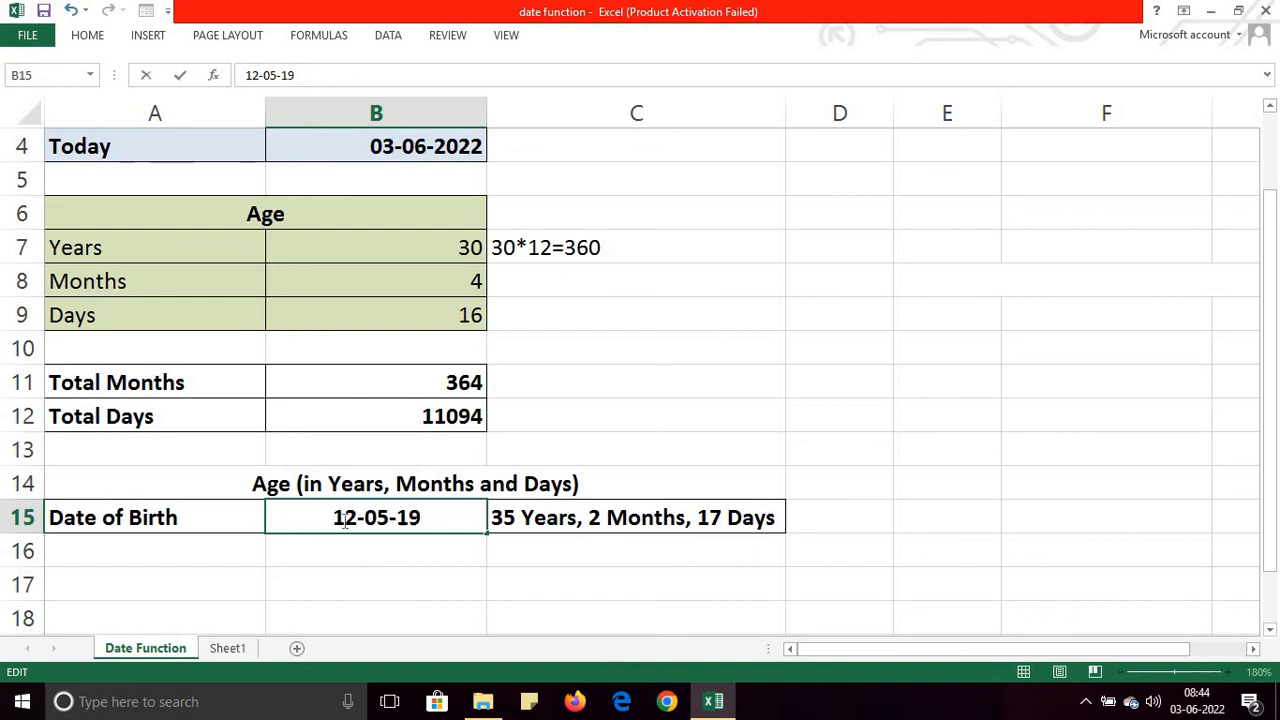
type("90")
key("Return")
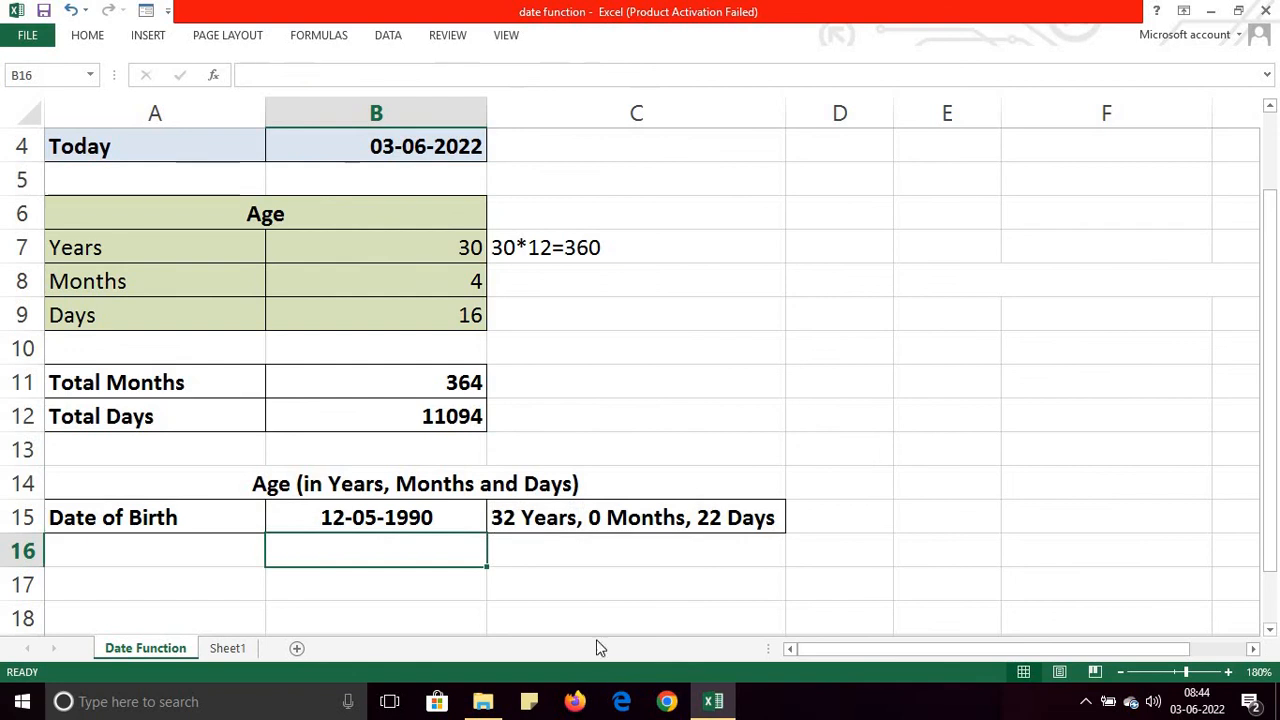
left_click(528, 516)
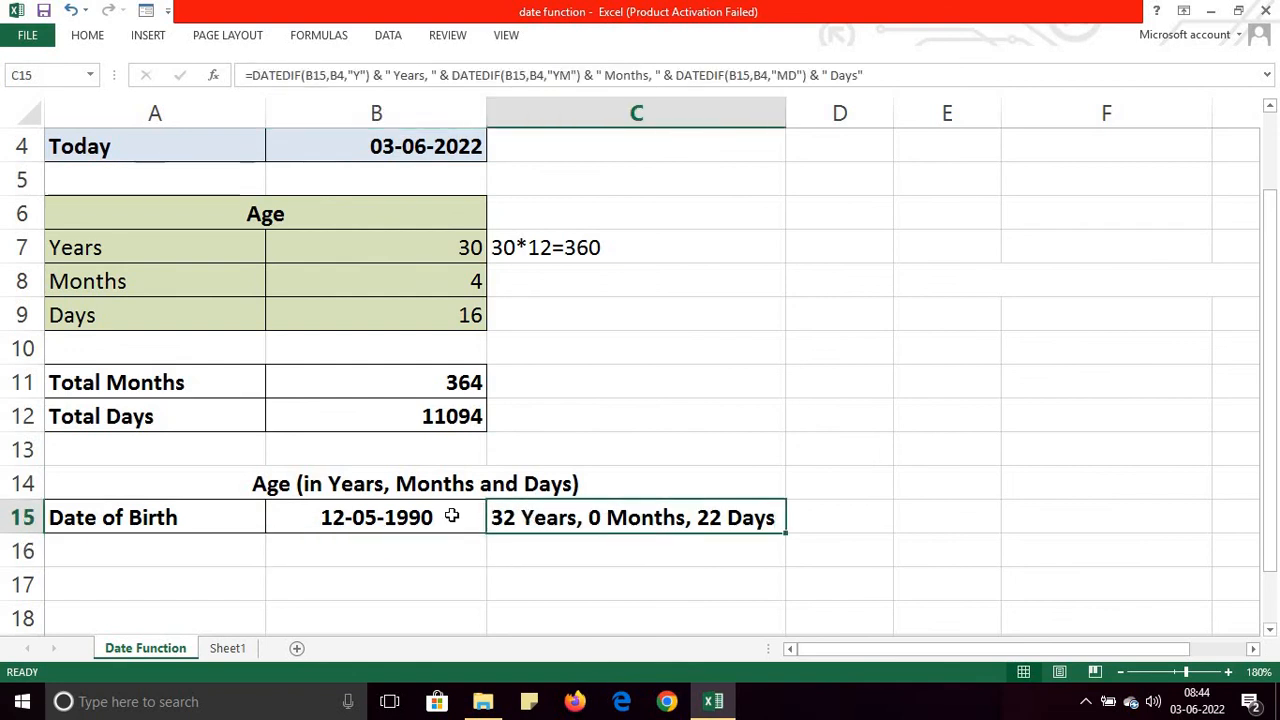
- Change only the month of the date of birth in B15, and check the combined age in C15
left_click(376, 517)
double_click(376, 517)
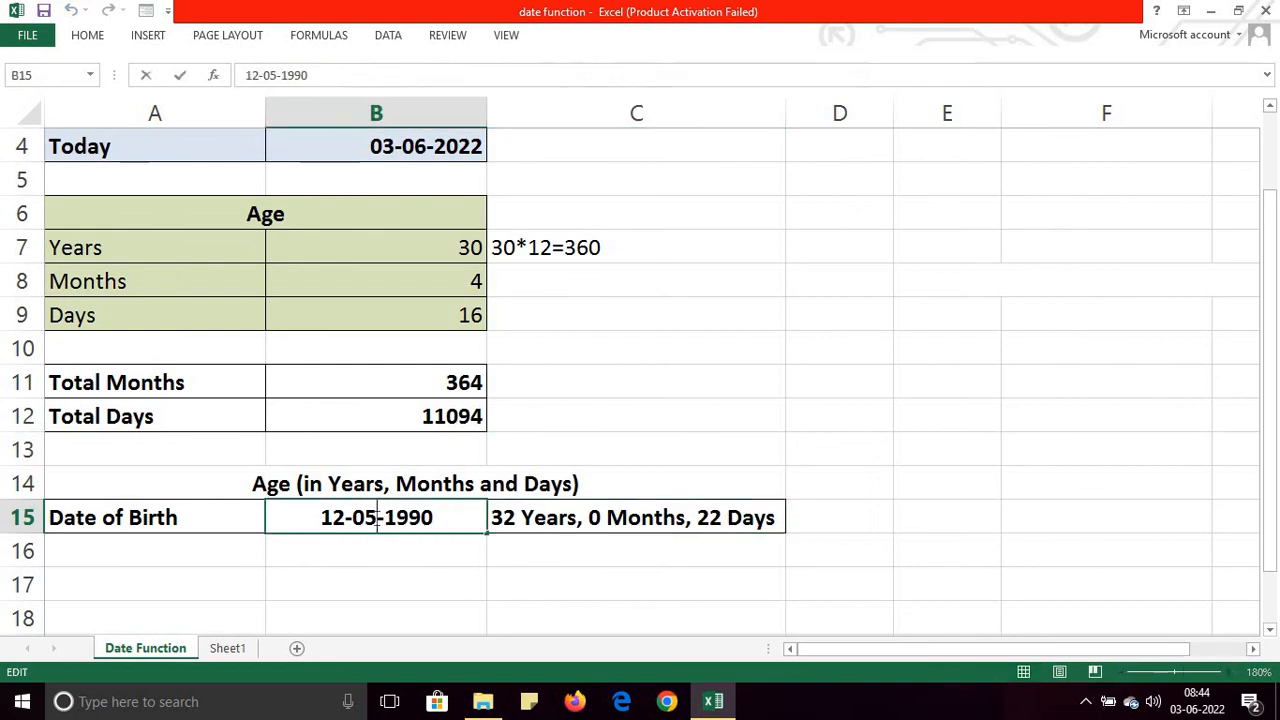
key("BackSpace")
type("8")
key("Return")
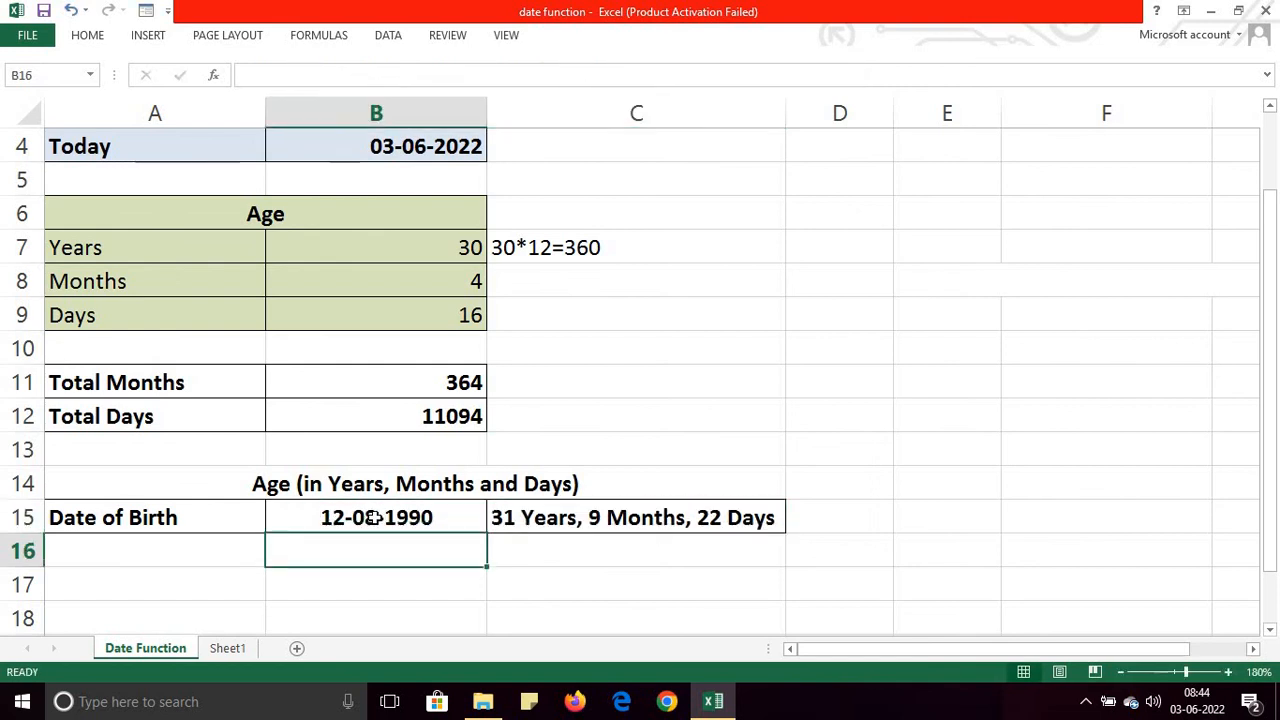
left_click(574, 521)
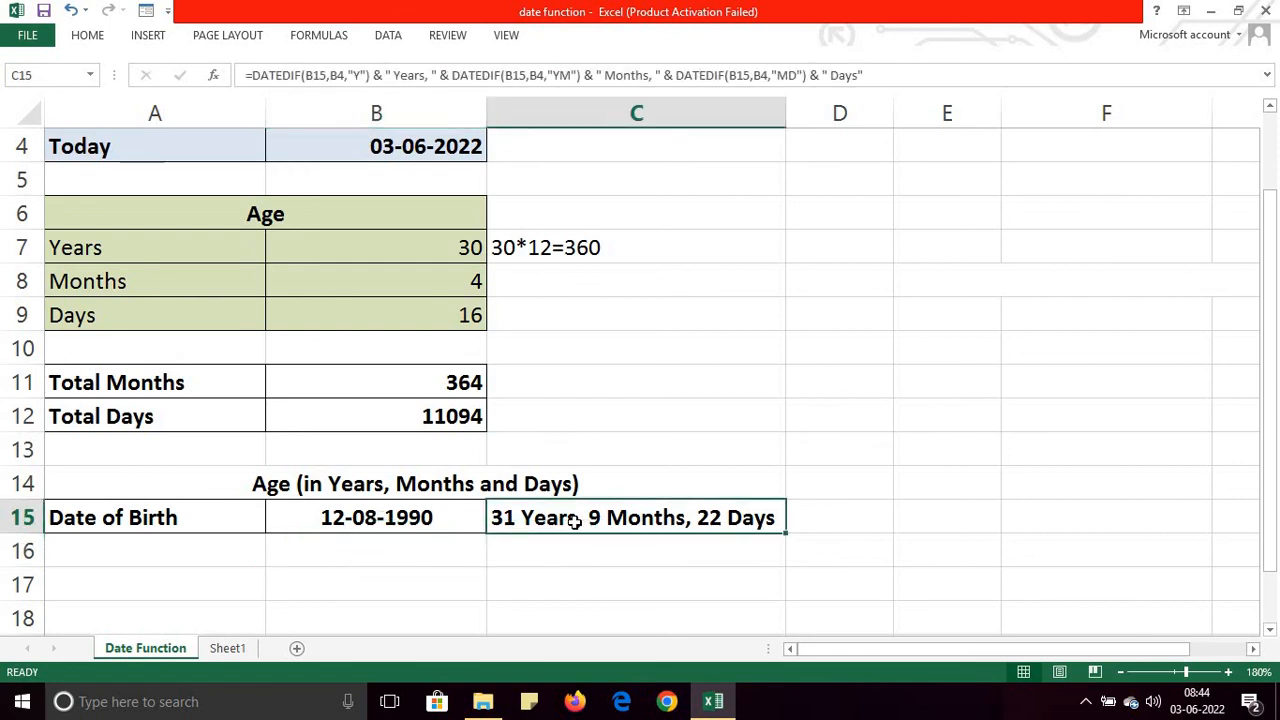